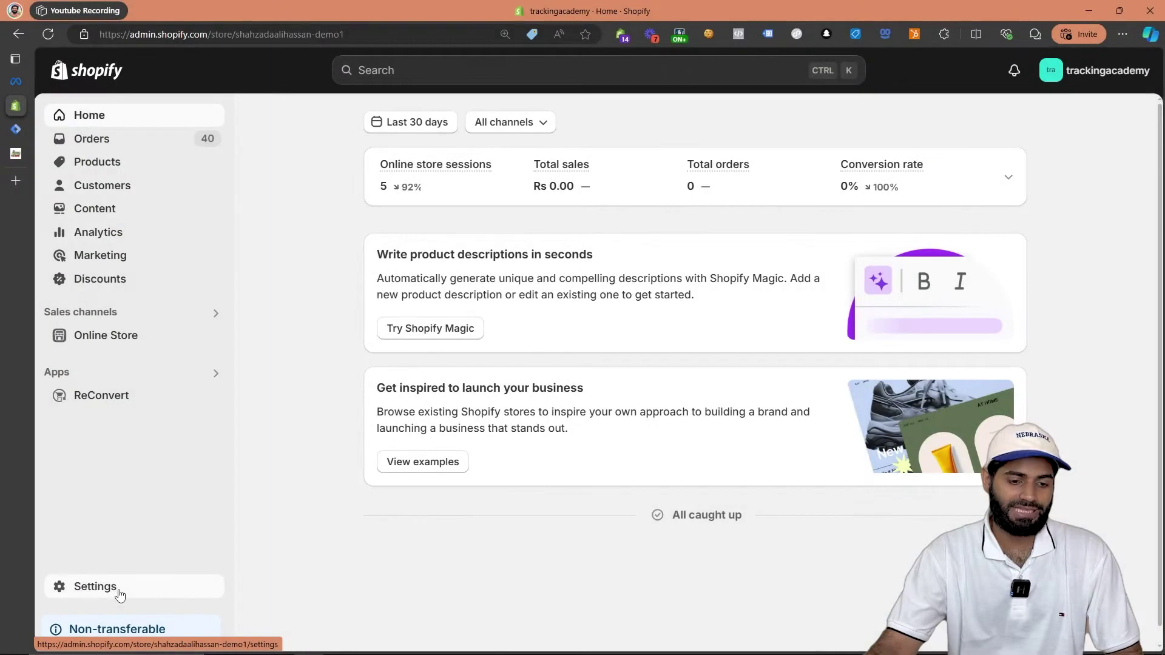
# Create a Shopify custom pixel named 'Meta AddToCart DataLayer' under Settings > Customer events.
pyautogui.click(118, 587)
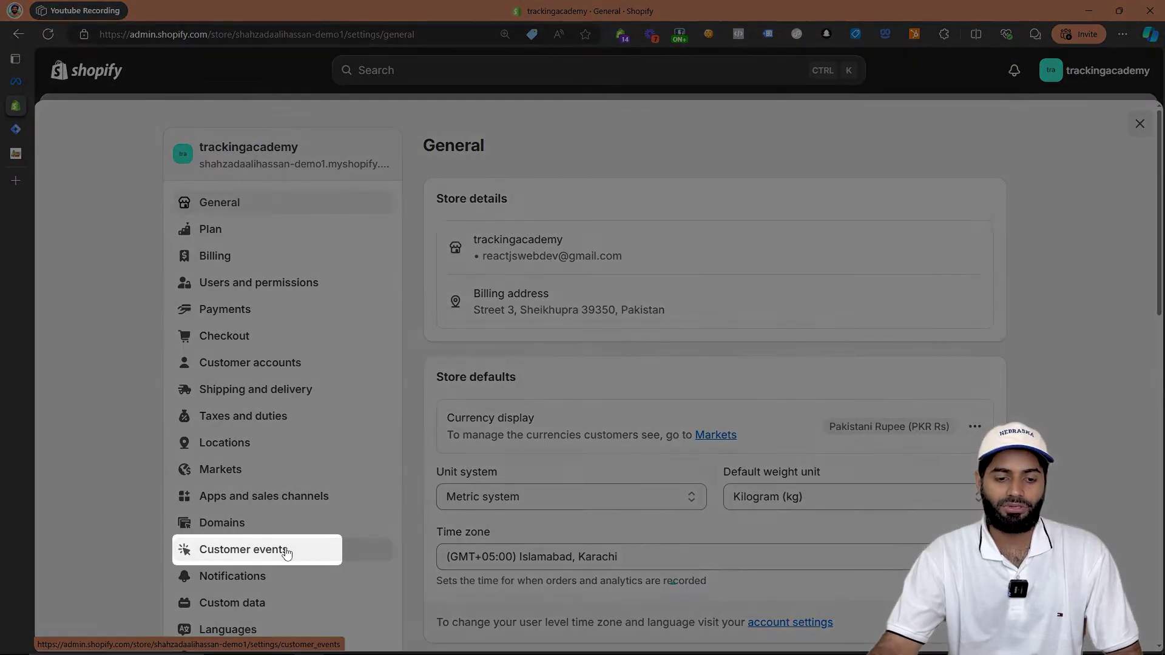
pyautogui.click(287, 553)
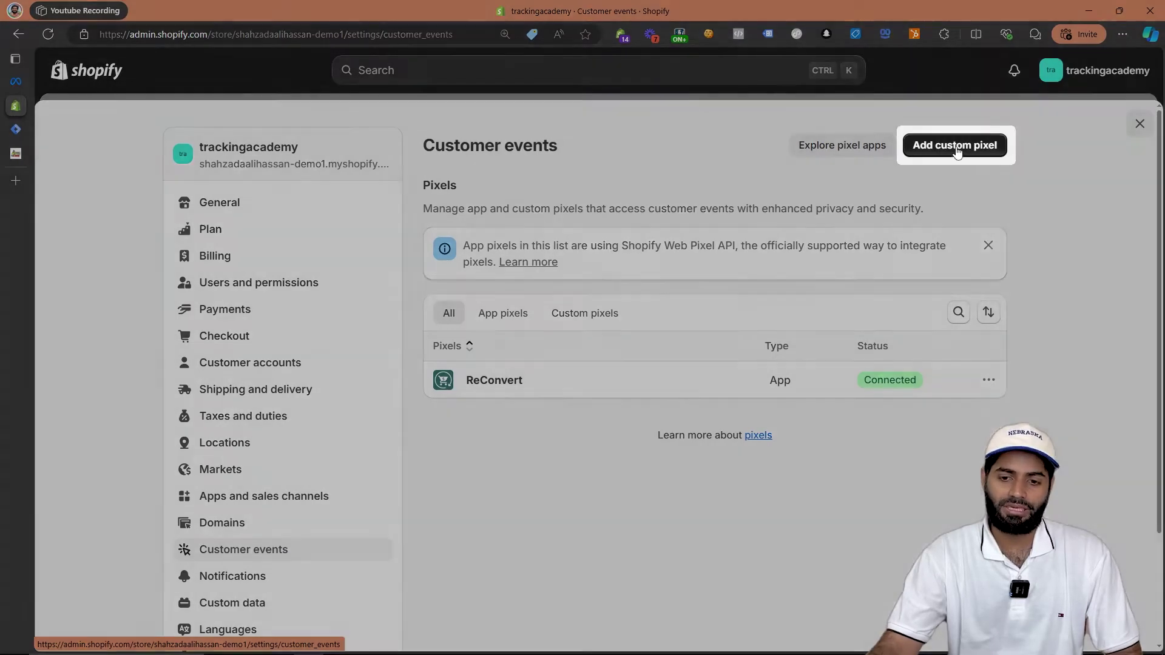
pyautogui.click(954, 146)
pyautogui.click(711, 358)
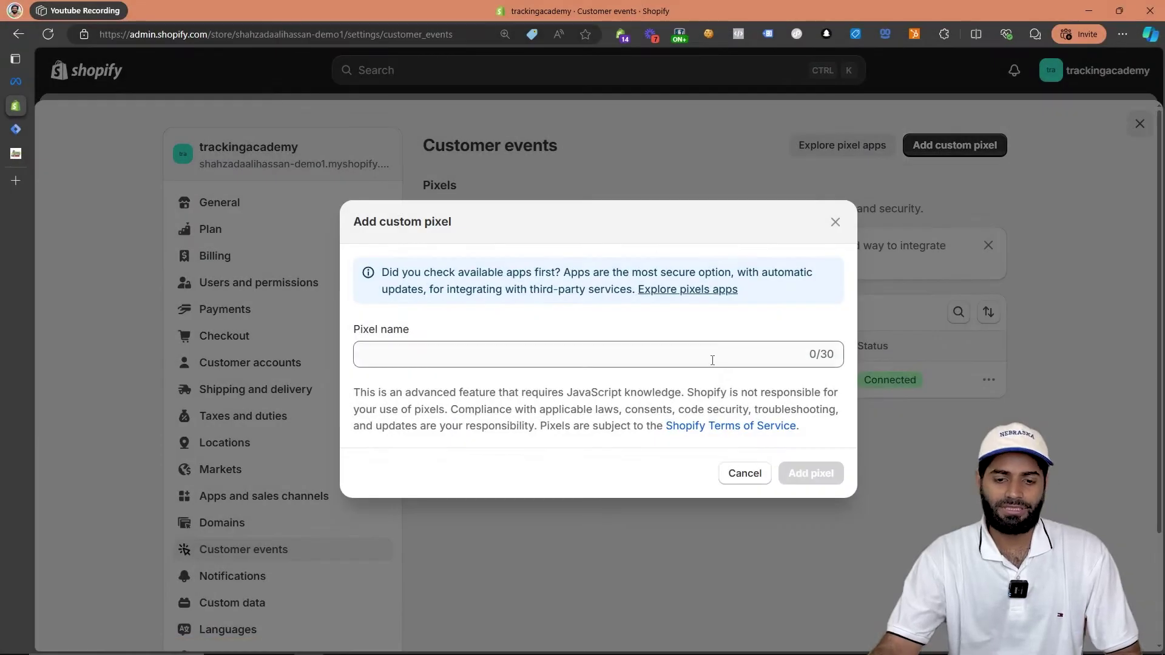
pyautogui.write('Meta AddToC')
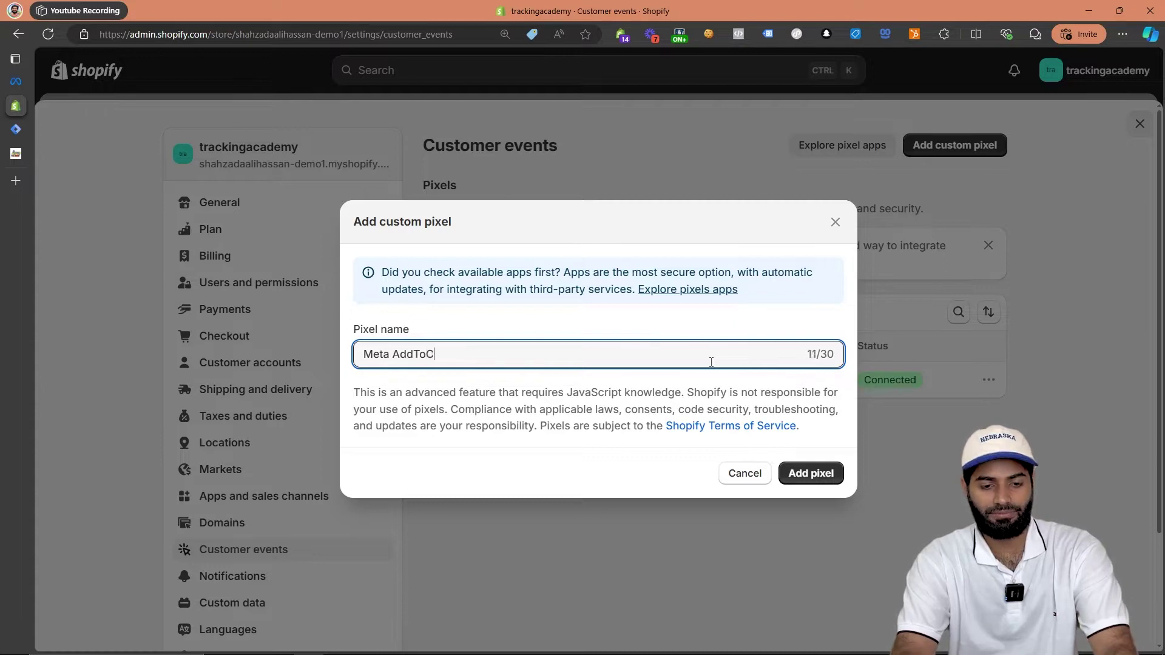
pyautogui.write('art DataLayer')
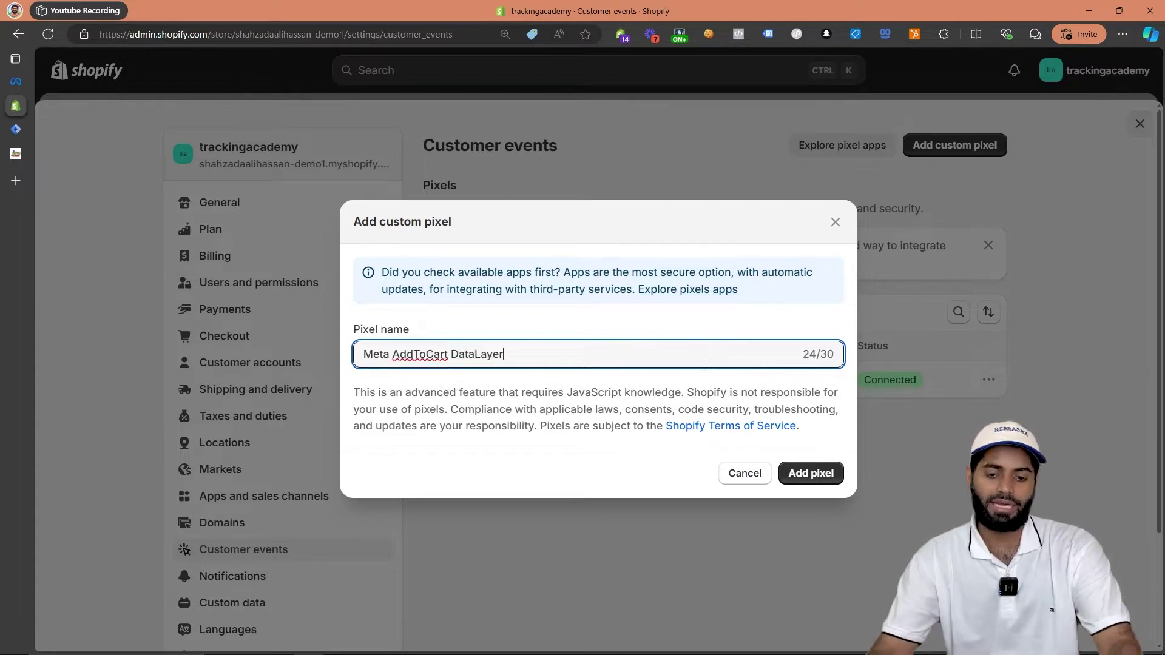
pyautogui.click(830, 474)
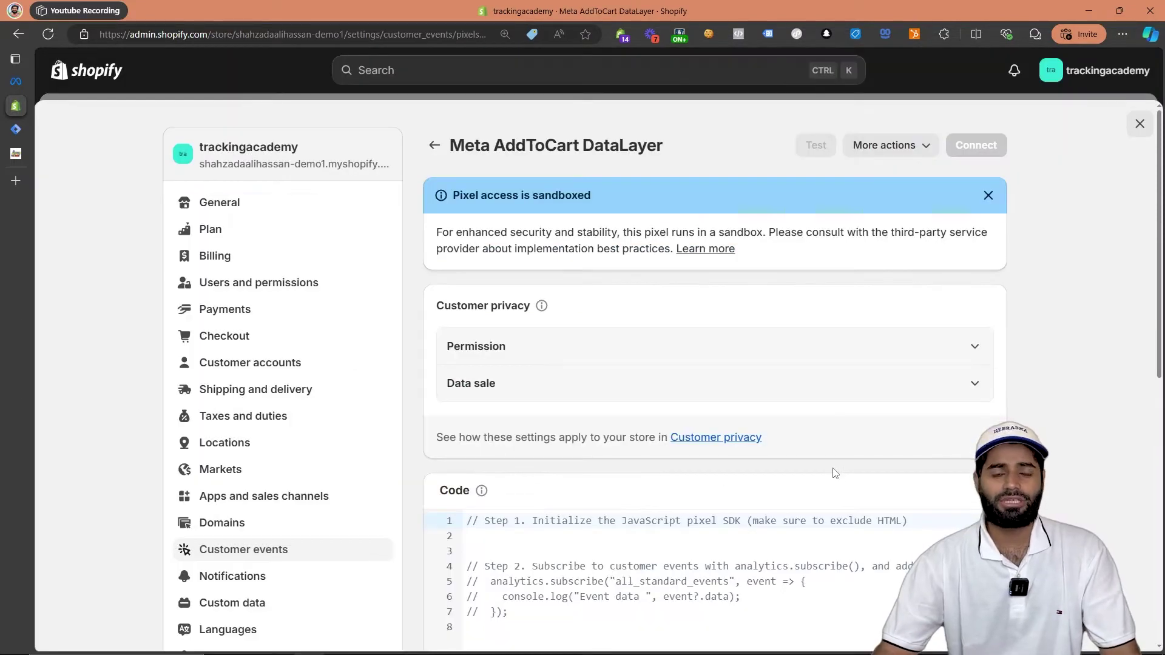
# Set the pixel's permission to Not required and mark its data as not qualifying as data sale.
pyautogui.click(585, 362)
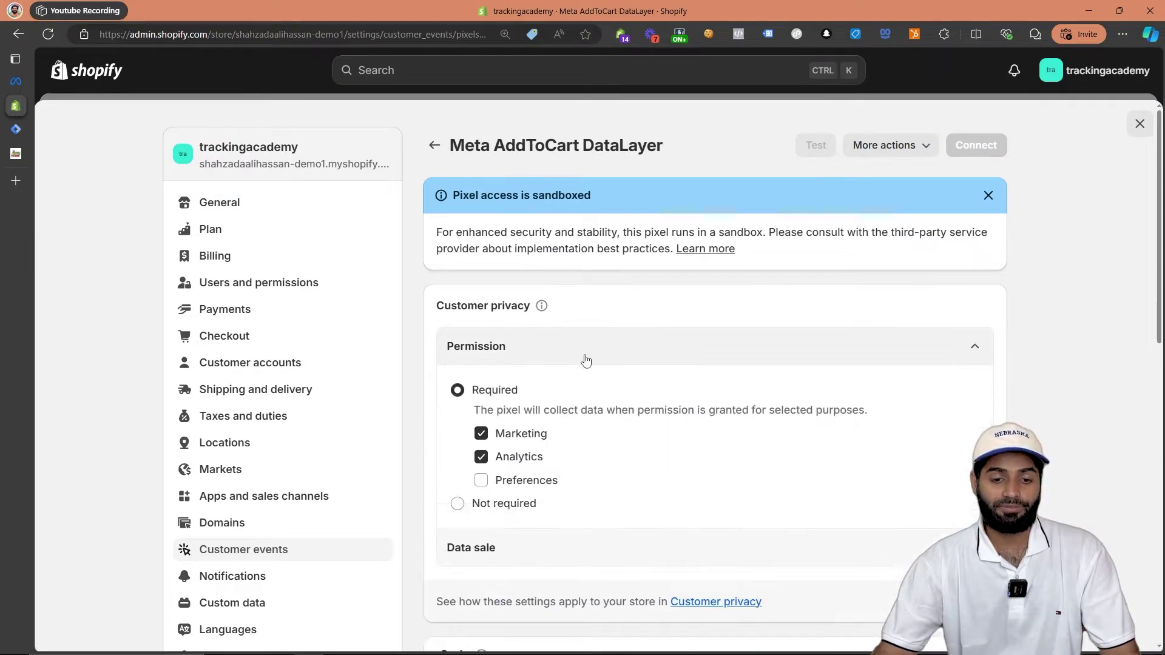
pyautogui.click(524, 505)
pyautogui.click(524, 475)
pyautogui.scroll(-2, 525, 475)
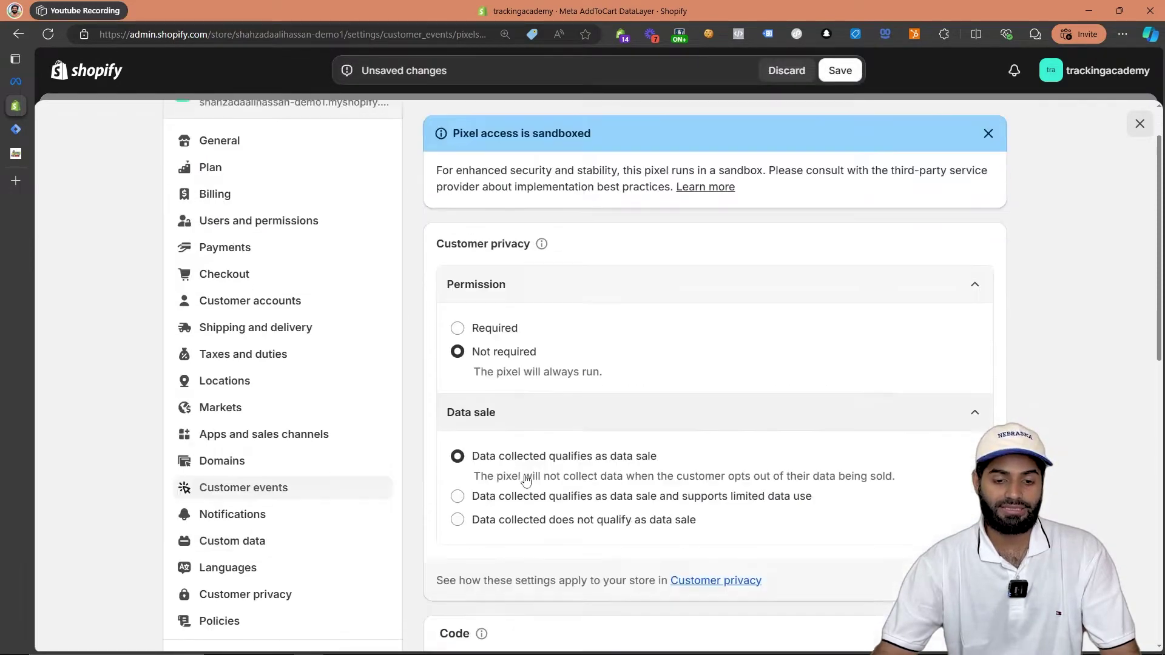
pyautogui.click(556, 501)
# Delete the pixel's default code and copy the blog's GTM dataLayer script.
pyautogui.scroll(-4, 556, 501)
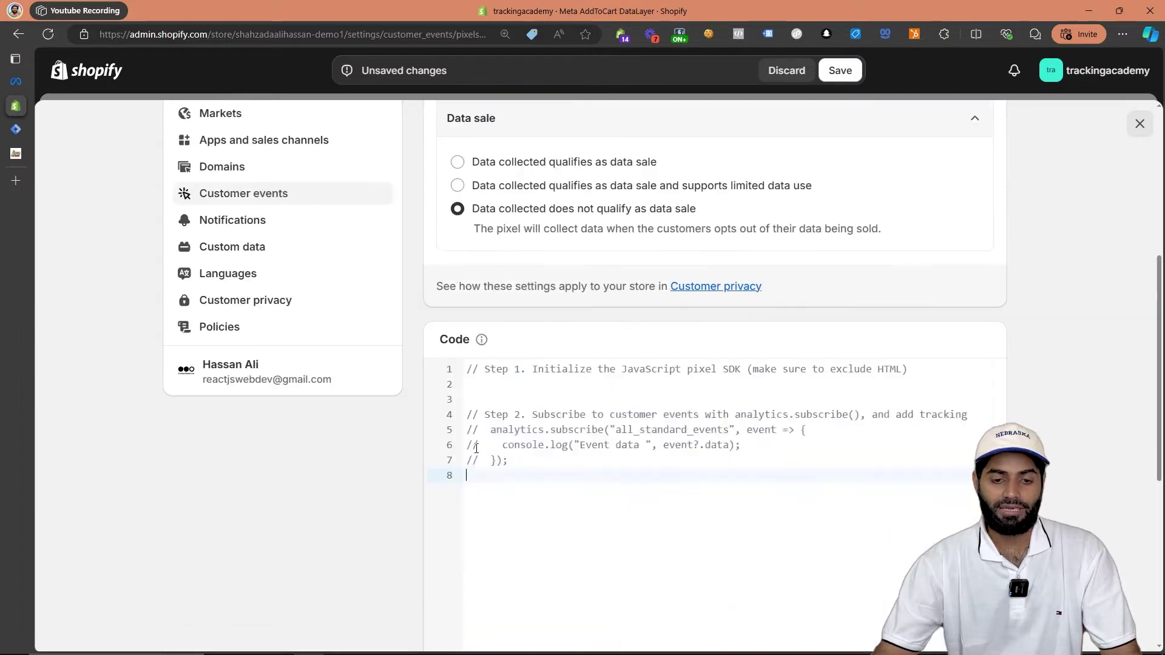
pyautogui.moveTo(513, 476); pyautogui.dragTo(465, 375)
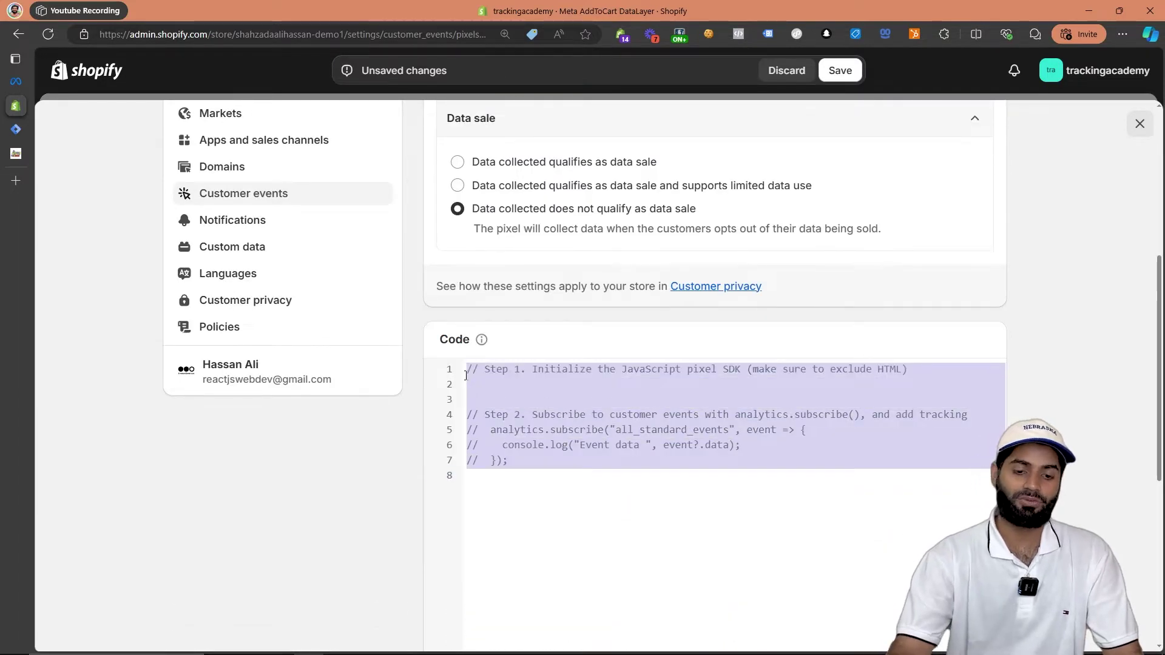
pyautogui.press('BackSpace')
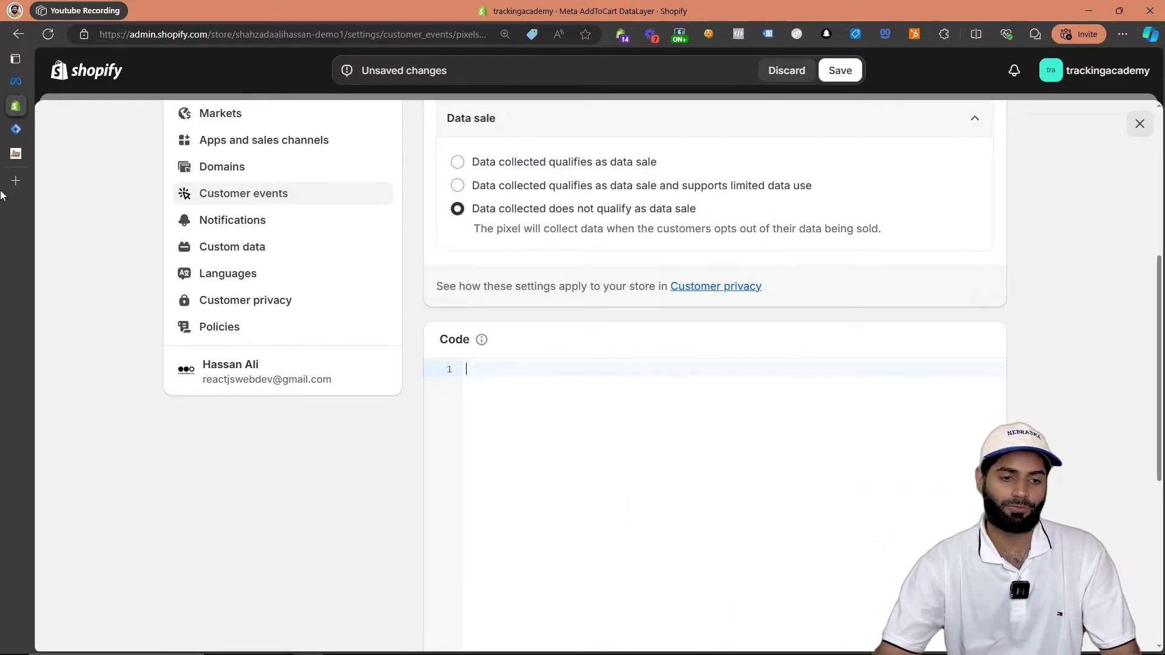
pyautogui.click(15, 156)
pyautogui.scroll(-12, 442, 234)
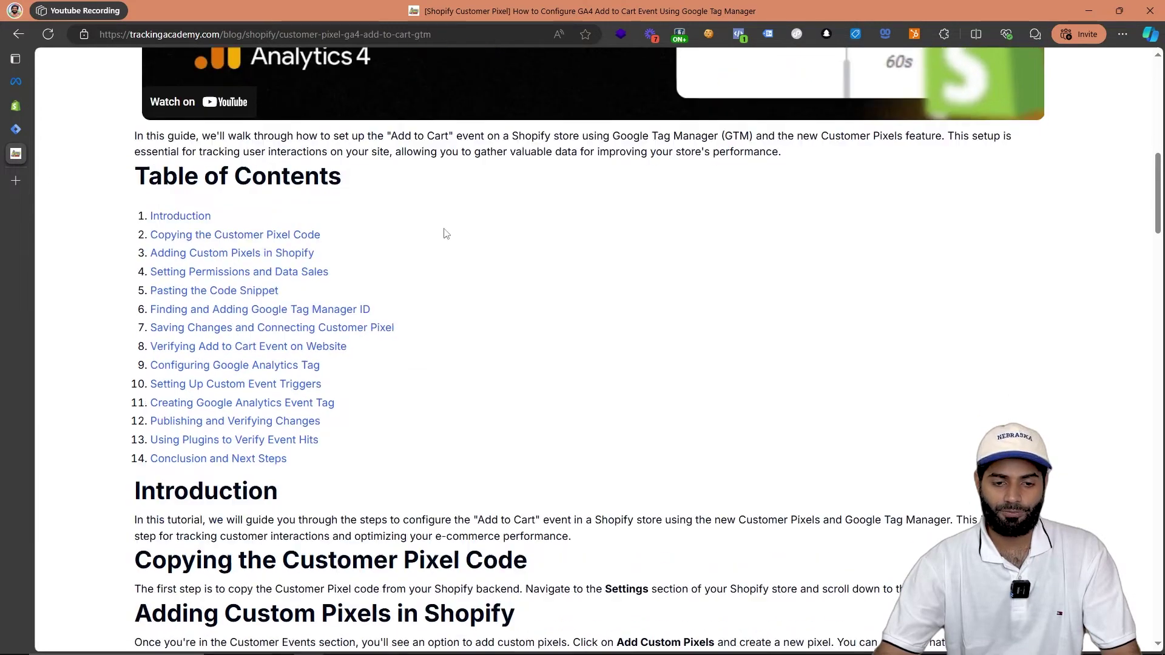
pyautogui.moveTo(176, 232); pyautogui.dragTo(157, 456)
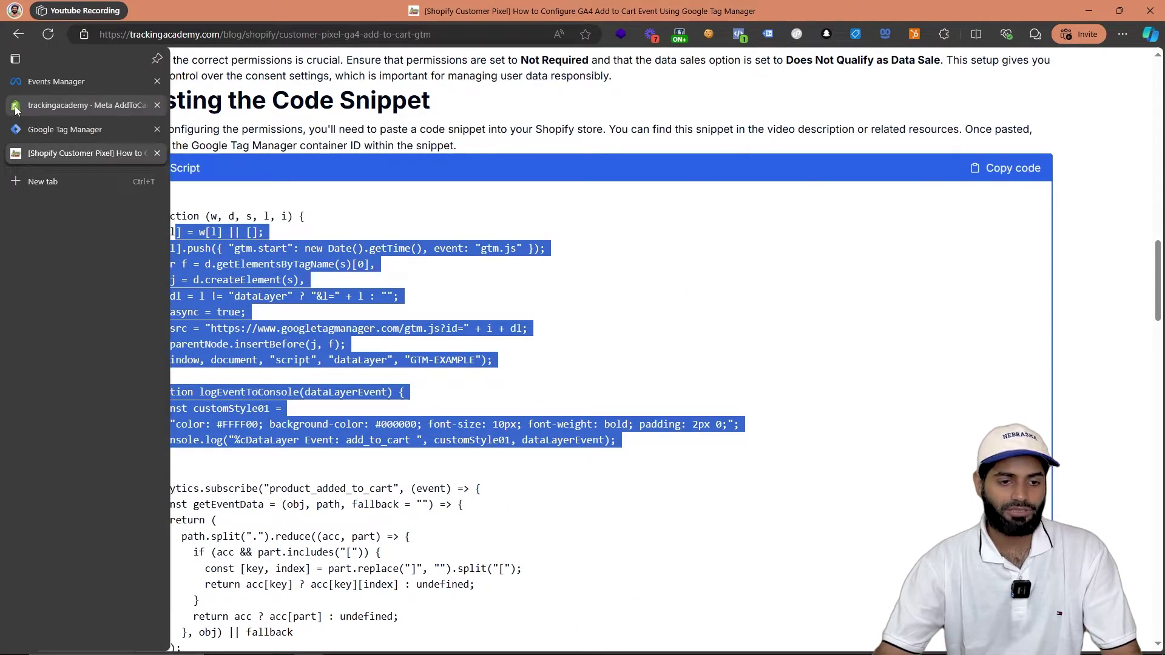
pyautogui.click(73, 106)
# Paste the blog's add_to_cart script into the pixel code editor and select the EXAMPLE placeholder.
pyautogui.hotkey('ctrl', 'v')
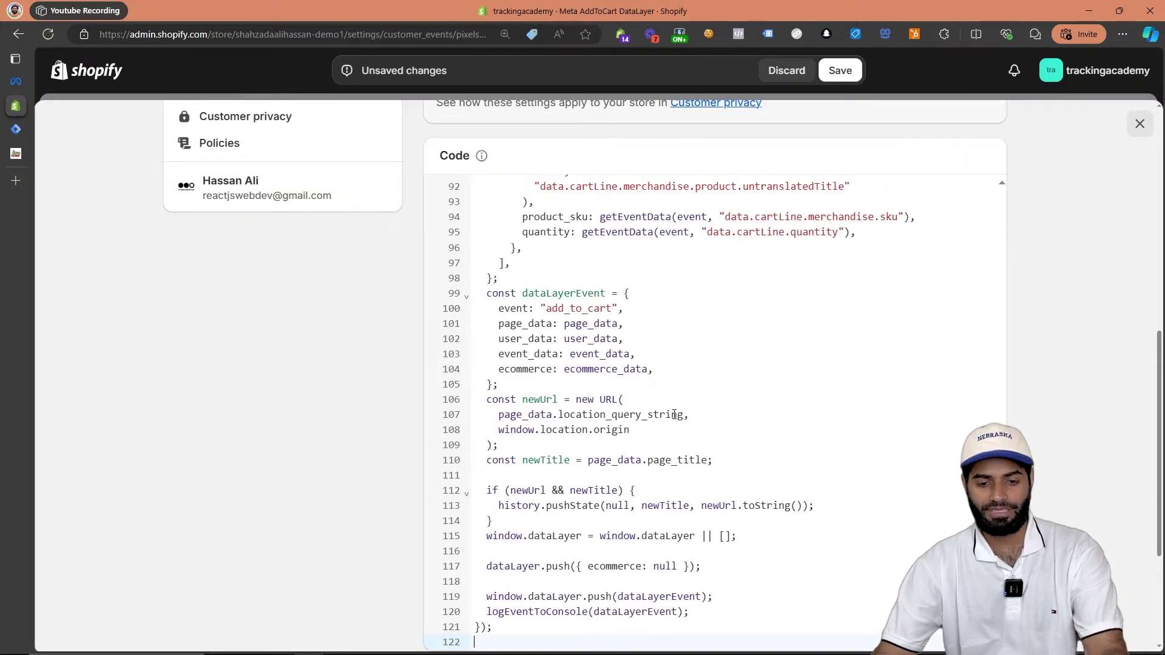
pyautogui.doubleClick(571, 309)
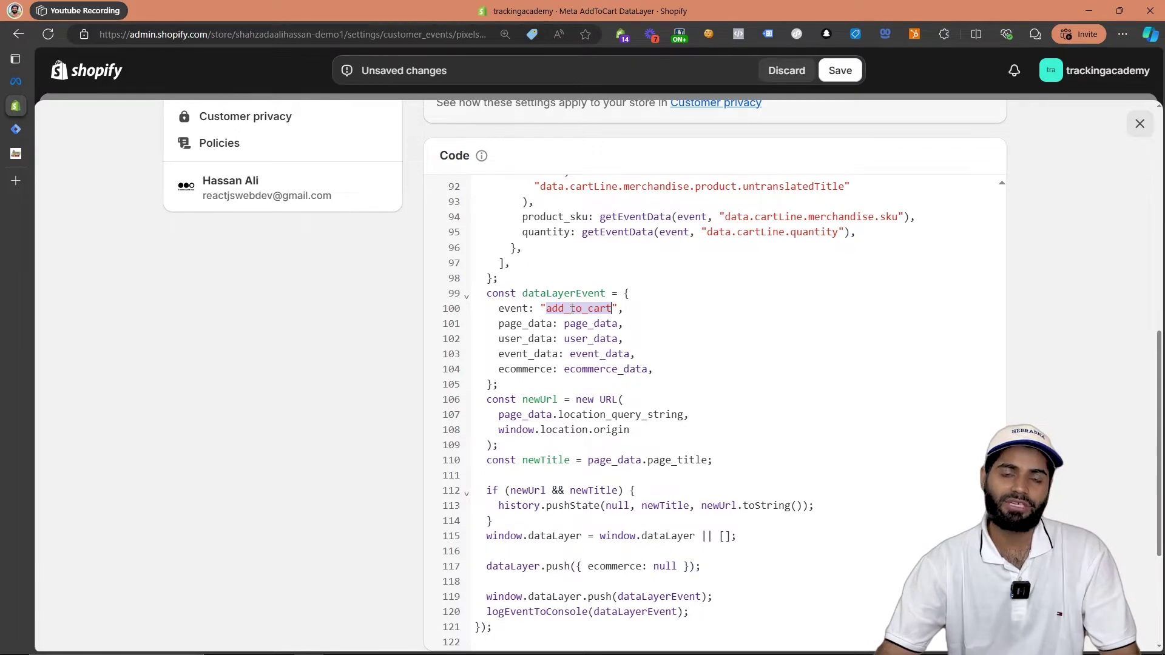
pyautogui.scroll(15, 571, 309)
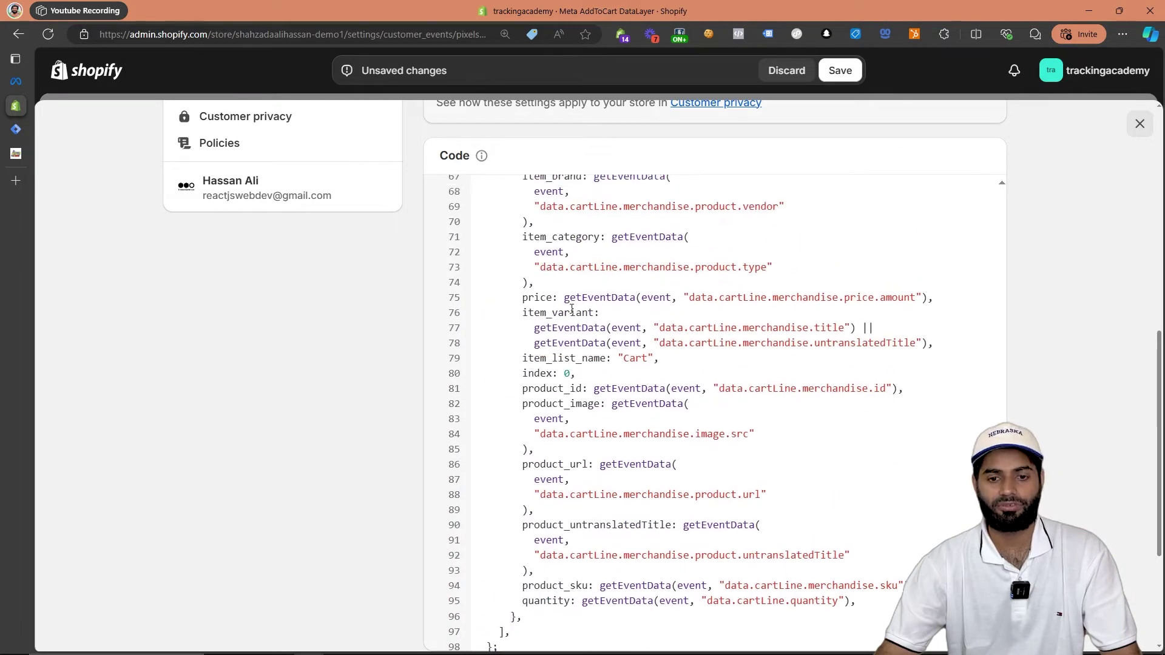
pyautogui.scroll(10, 572, 309)
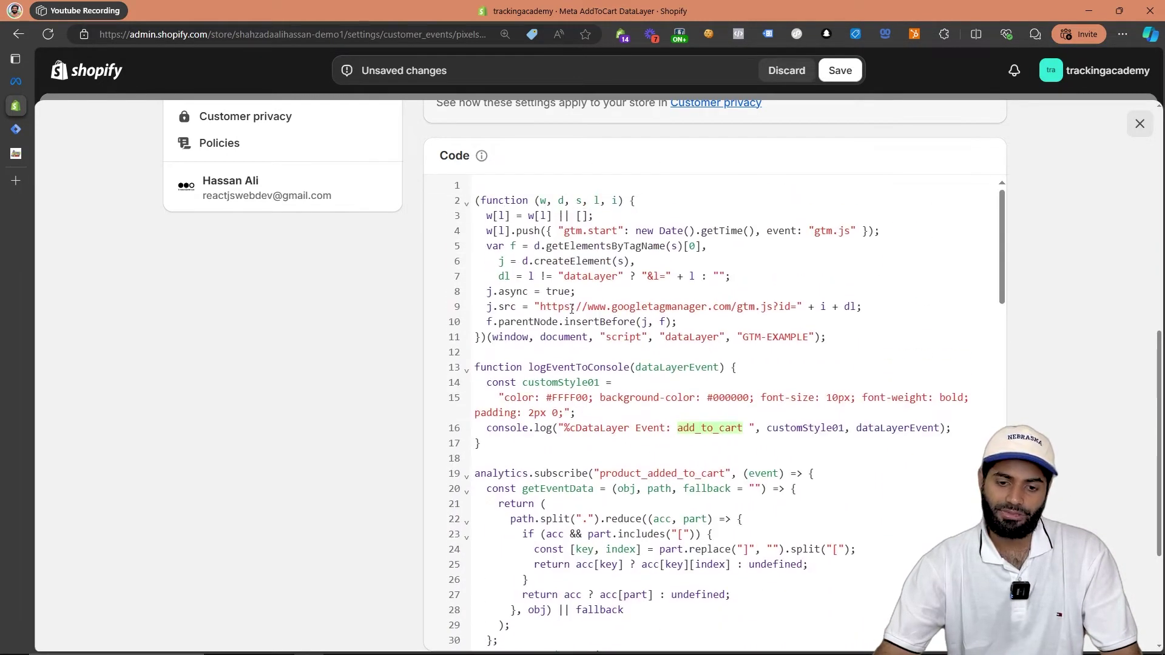
pyautogui.doubleClick(789, 338)
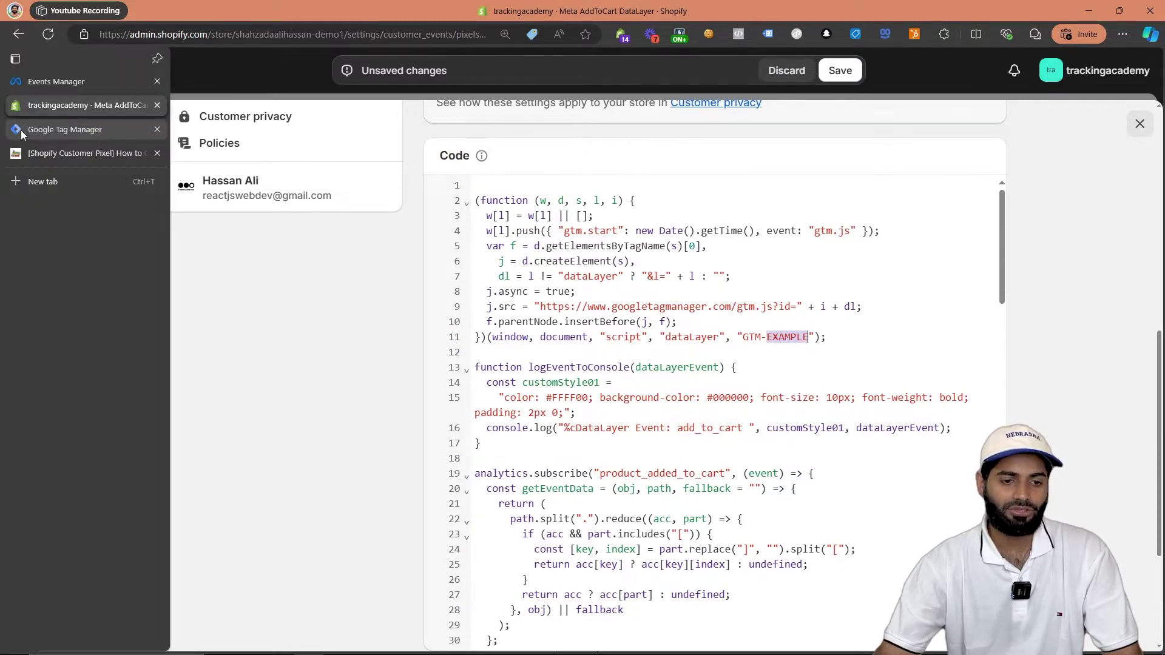
# Copy the container ID from GTM's install snippet and paste it over EXAMPLE on line 11.
pyautogui.click(73, 128)
pyautogui.click(798, 113)
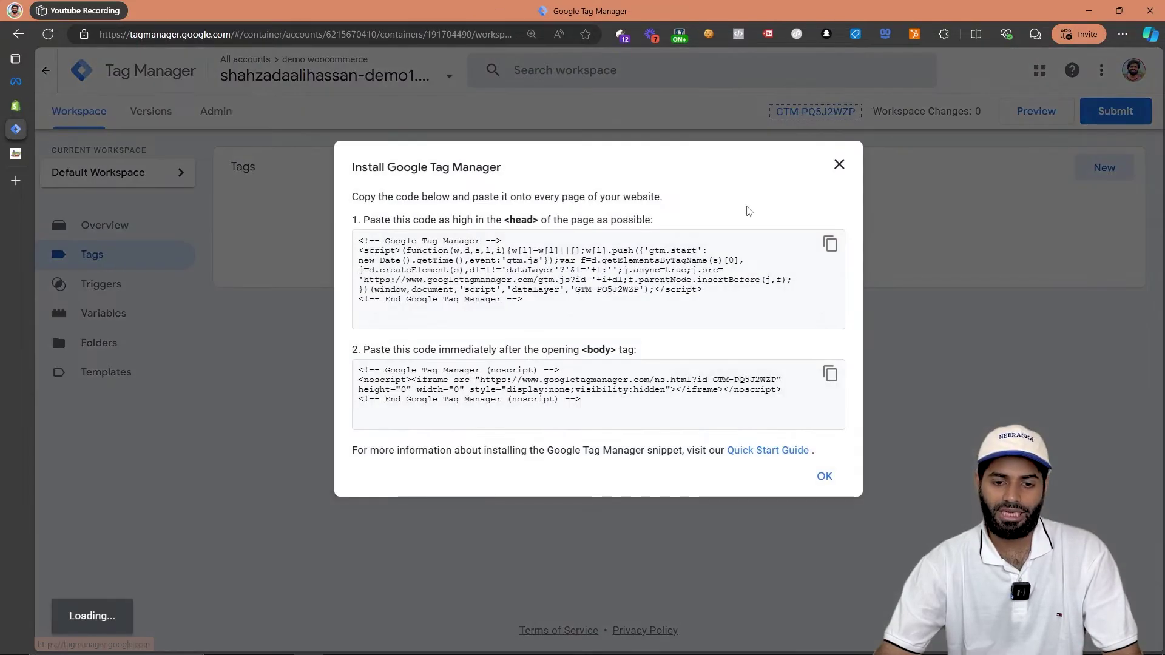
pyautogui.doubleClick(609, 289)
pyautogui.rightClick(609, 294)
pyautogui.click(631, 302)
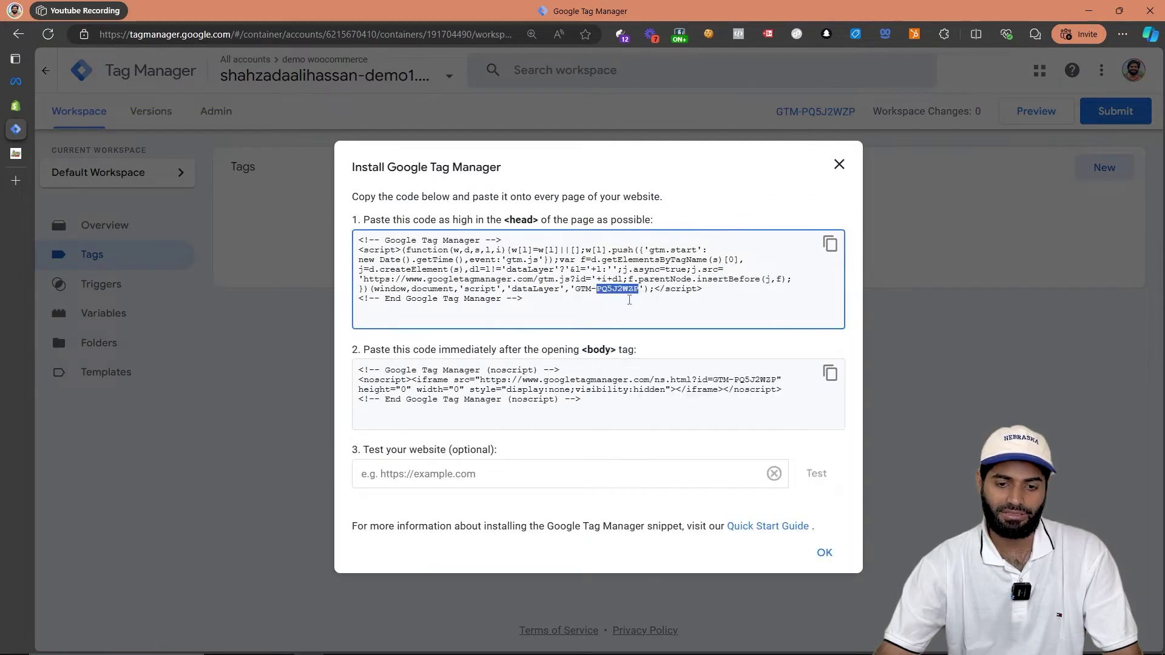
pyautogui.click(17, 107)
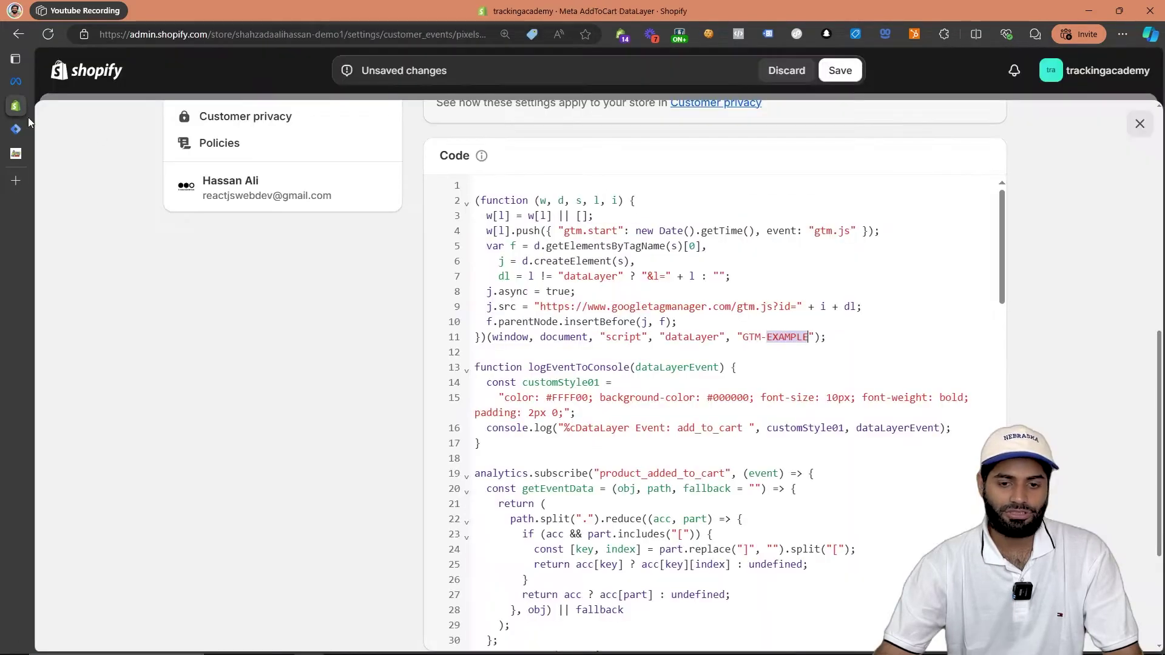
pyautogui.rightClick(794, 341)
pyautogui.click(860, 422)
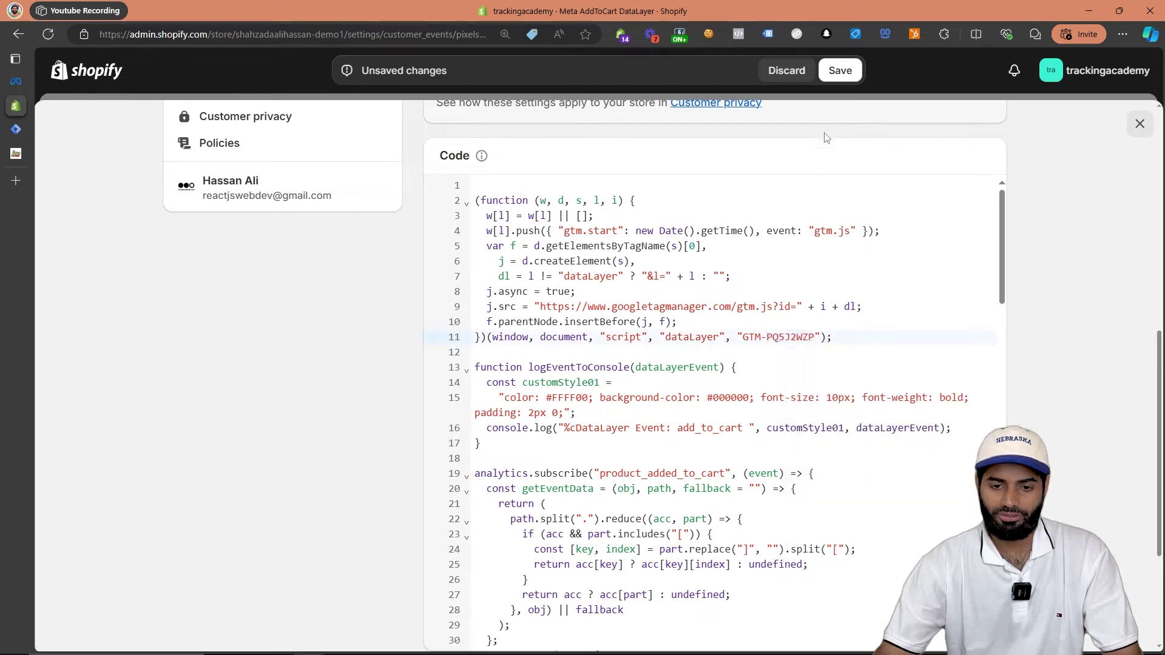
# Save and connect the pixel, then close Settings back to the store home.
pyautogui.click(837, 72)
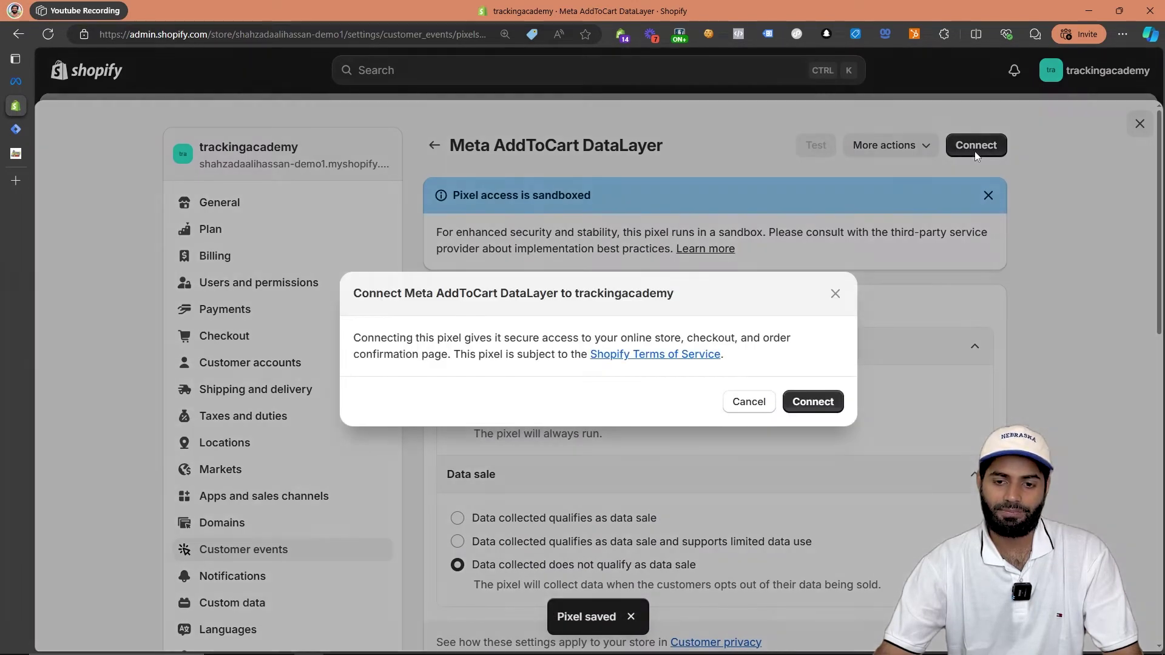
pyautogui.click(976, 145)
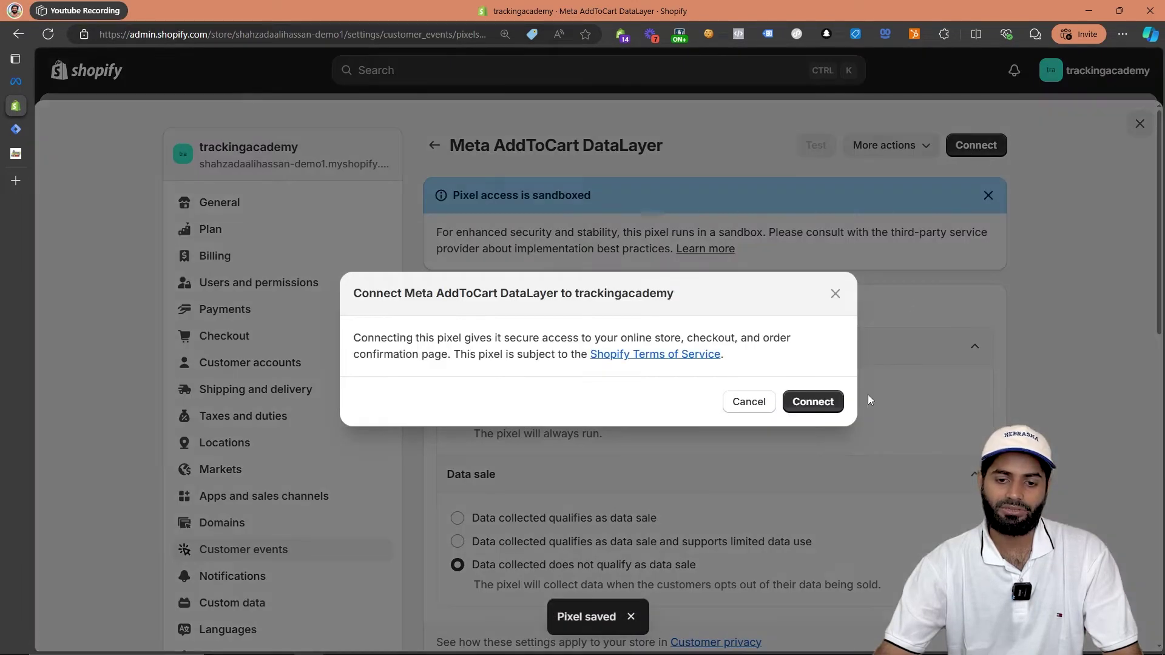
pyautogui.click(836, 403)
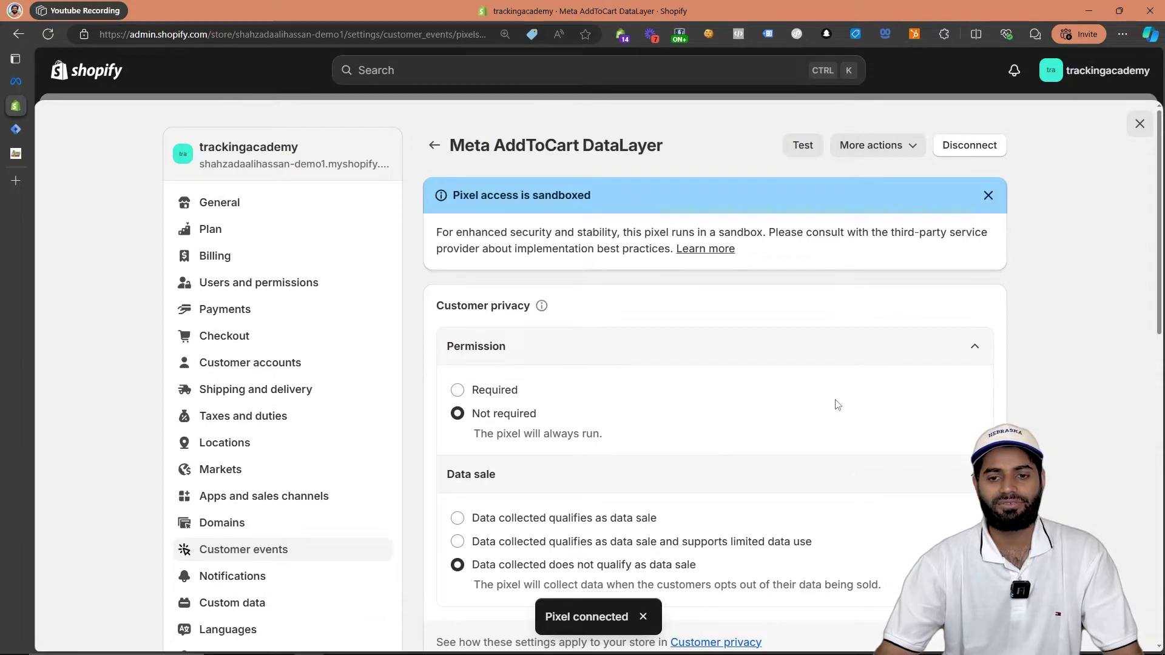
pyautogui.click(1139, 123)
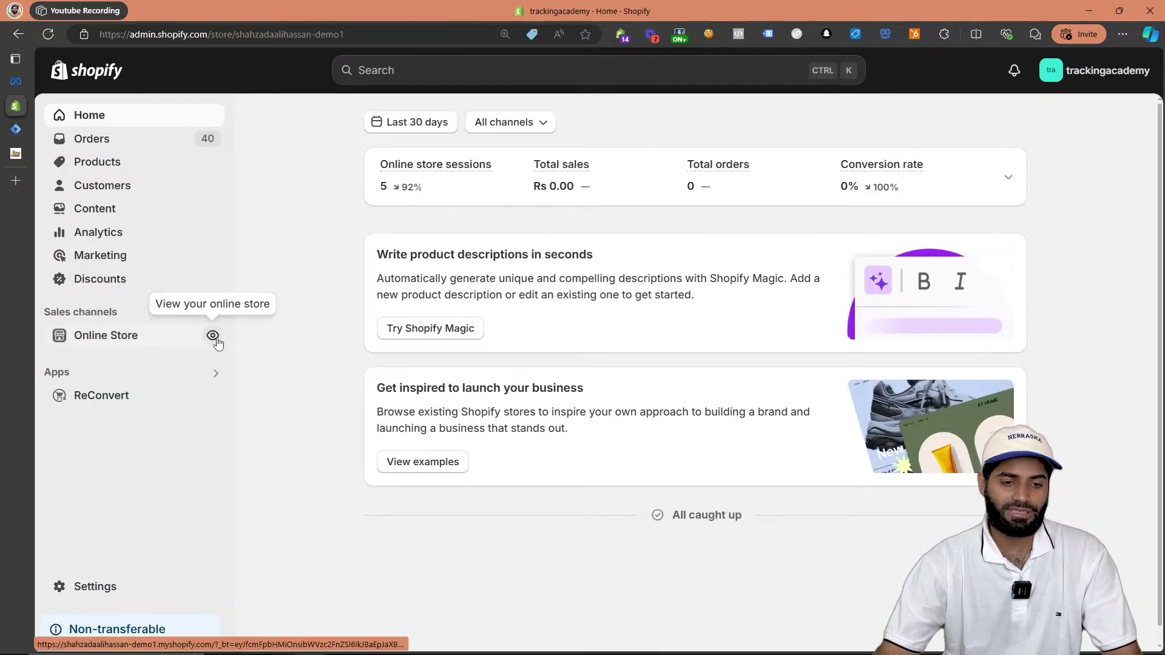
# Open the storefront in a new tab with the Edge DevTools Console showing.
pyautogui.click(213, 338)
pyautogui.rightClick(481, 270)
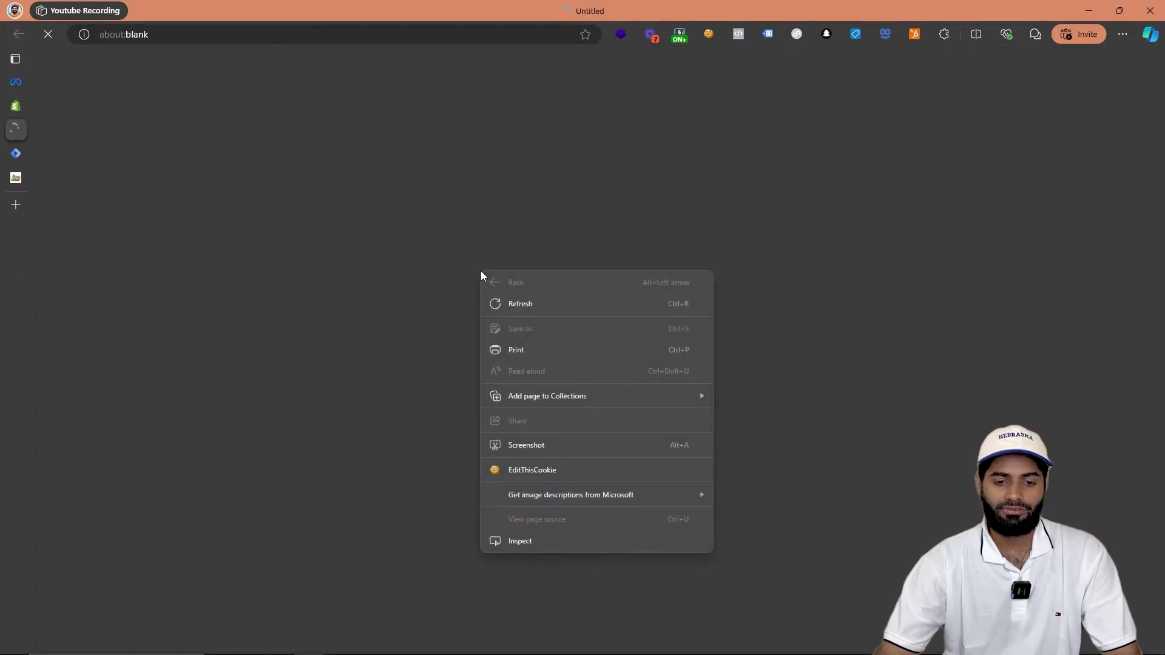
pyautogui.click(588, 539)
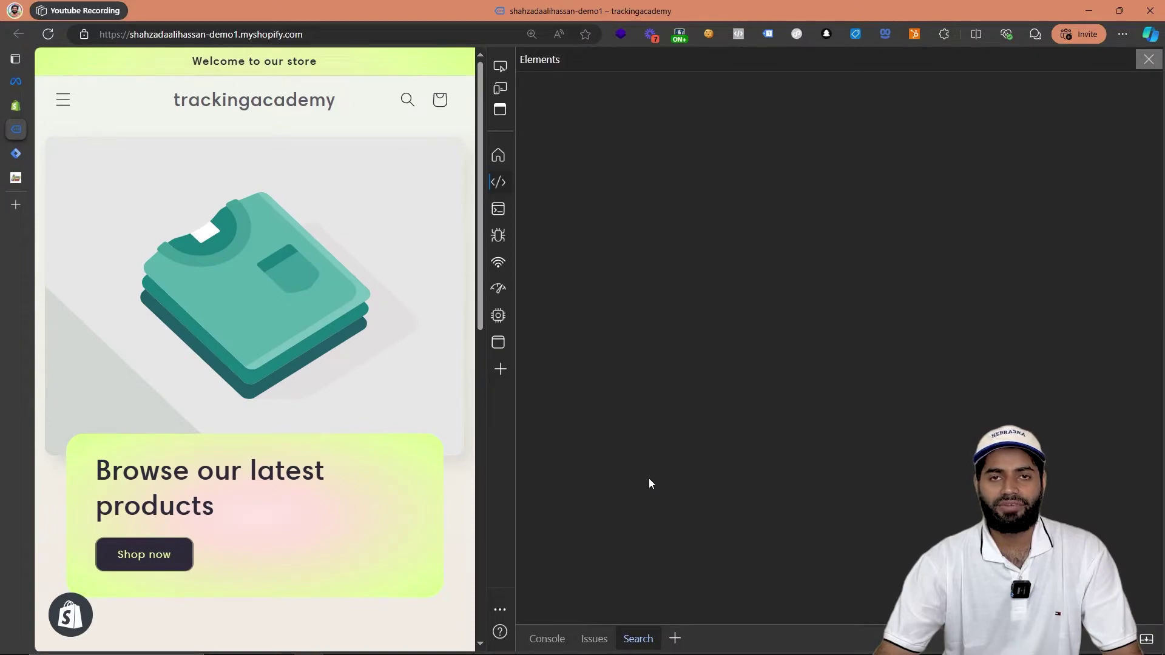
pyautogui.click(498, 210)
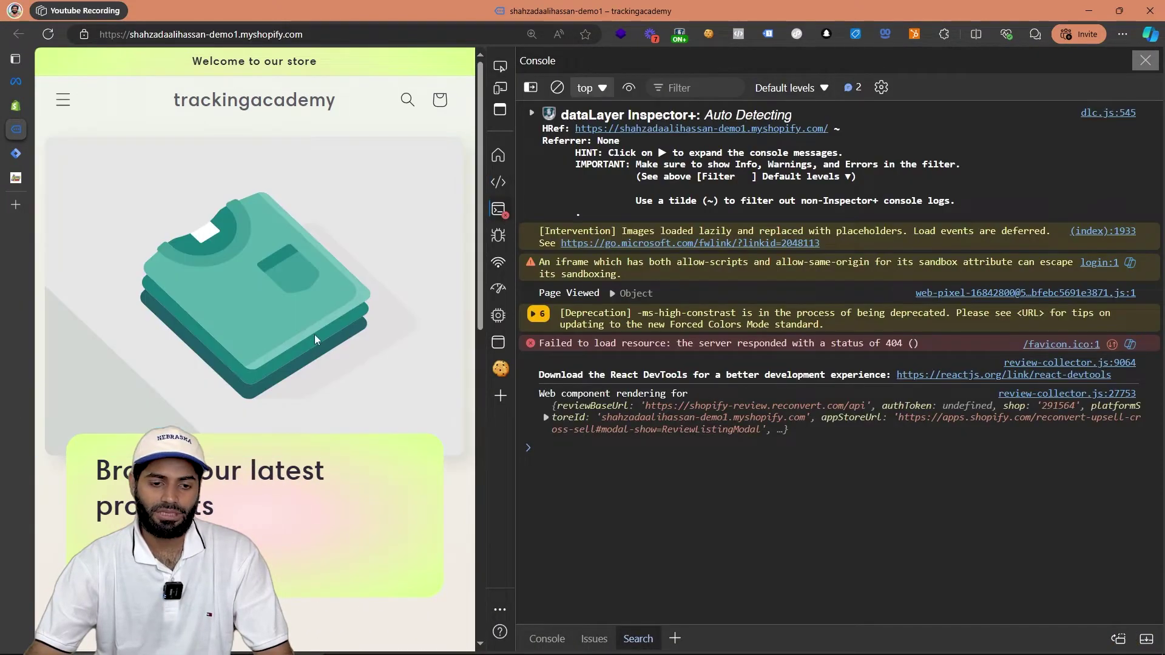
# Add Product 001 Title to the cart from its product page.
pyautogui.scroll(-8, 315, 334)
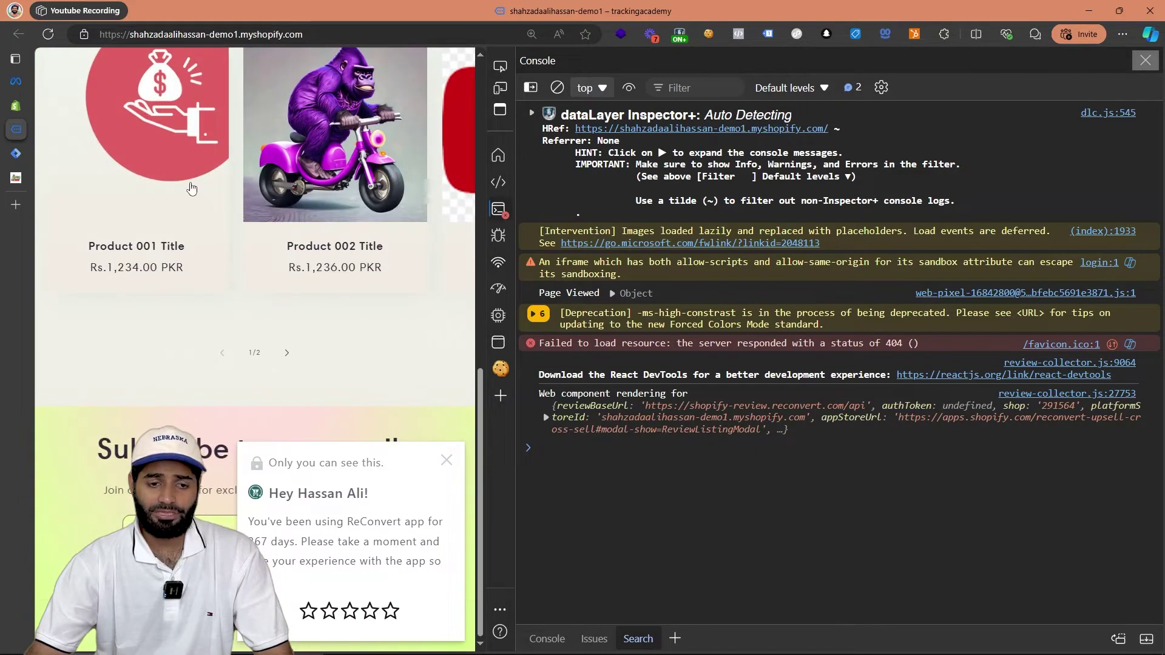
pyautogui.click(191, 189)
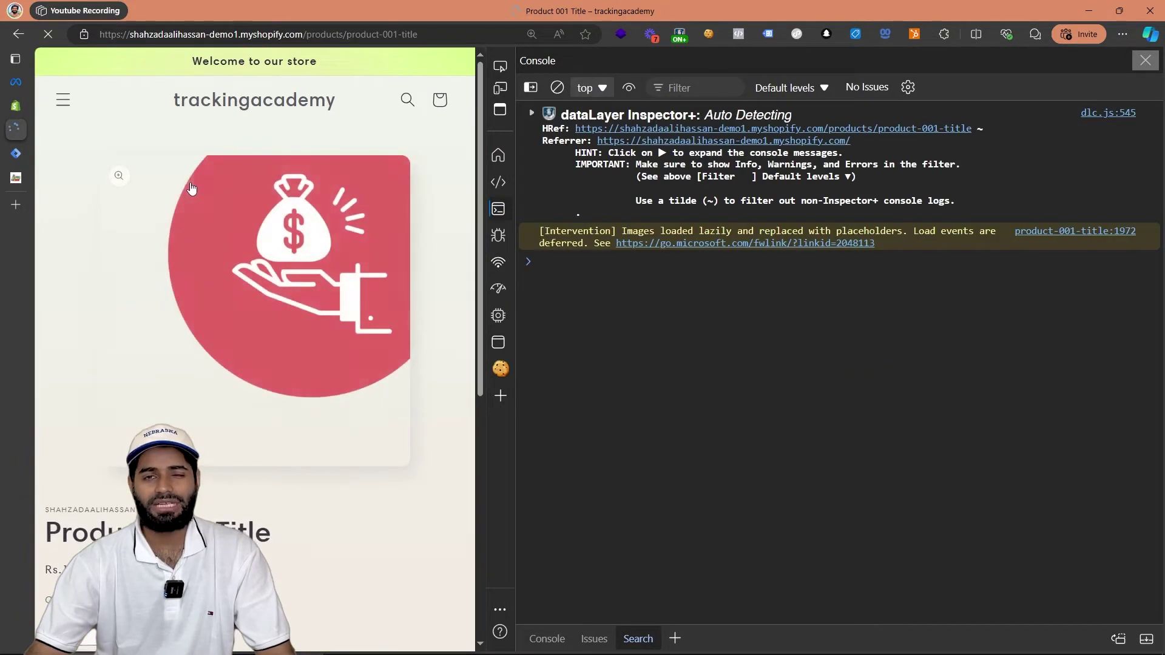
pyautogui.scroll(-7, 227, 310)
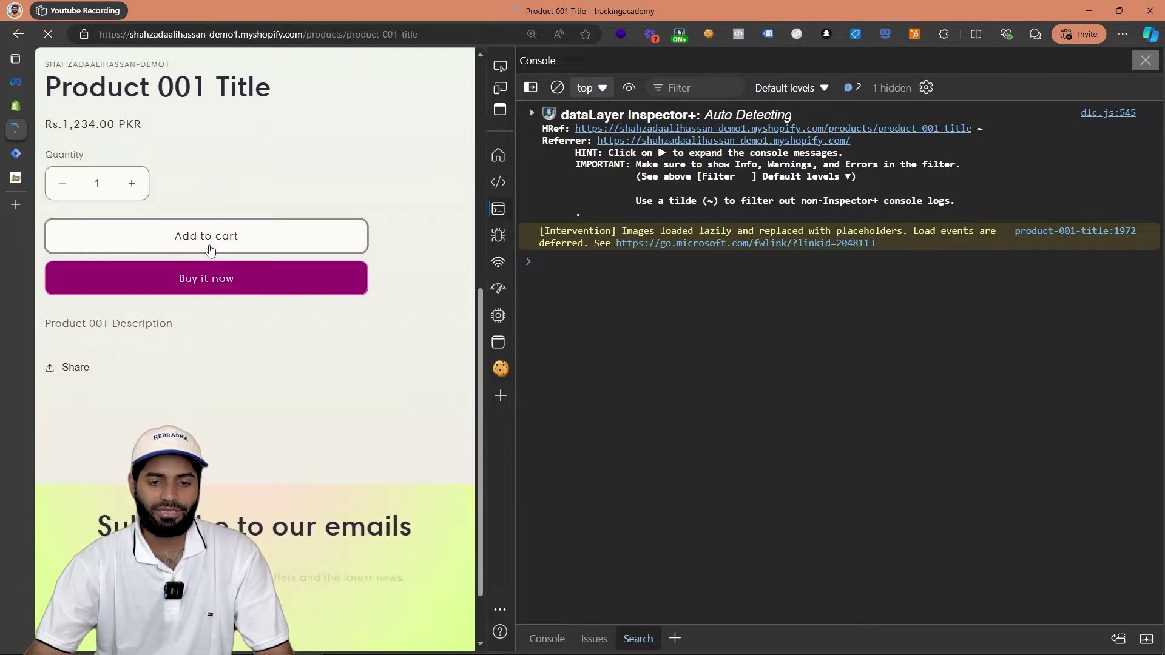
pyautogui.click(210, 249)
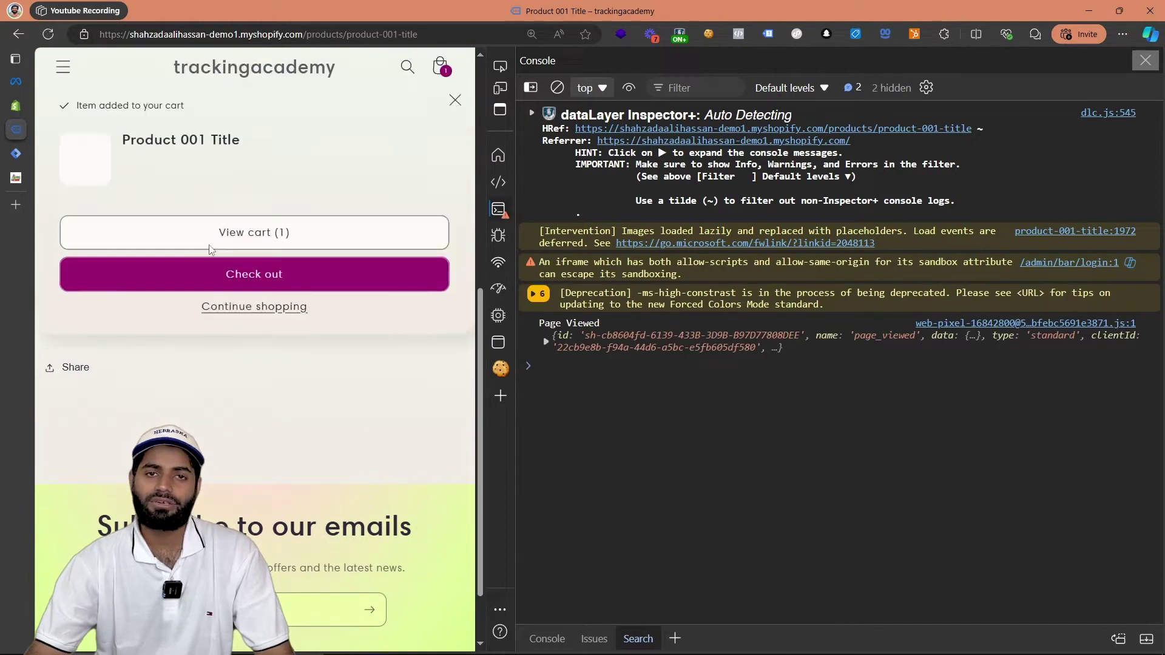
# Expand the logged add_to_cart event's ecommerce items down to item 0's fields.
pyautogui.click(597, 381)
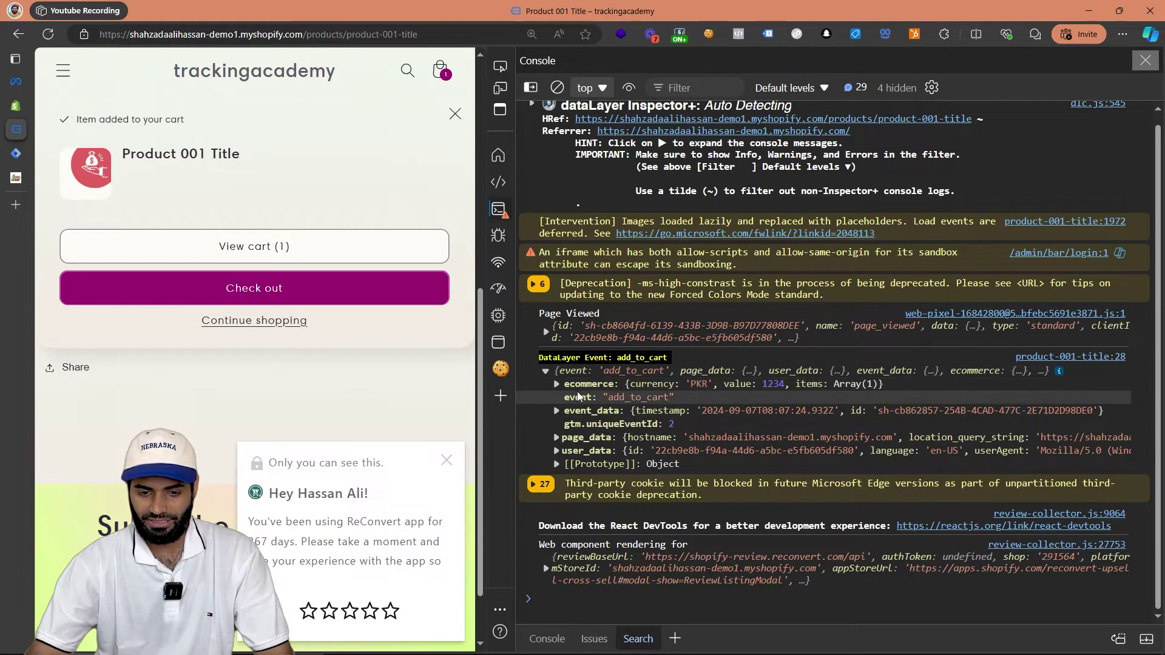
pyautogui.click(578, 385)
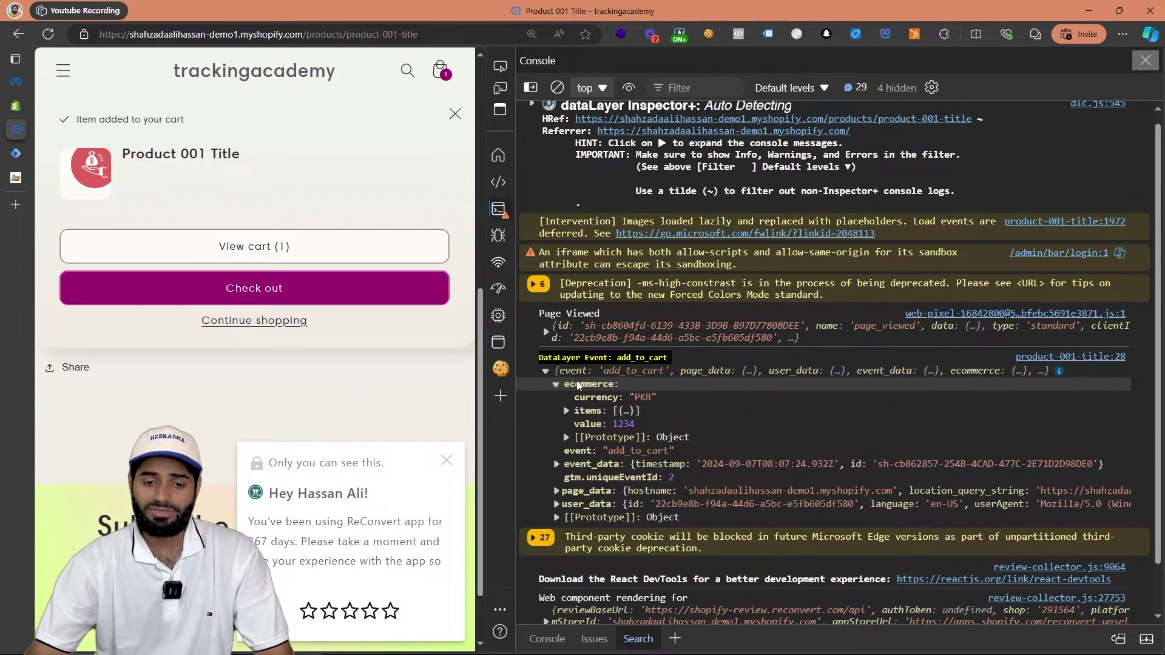
pyautogui.click(585, 413)
pyautogui.click(599, 427)
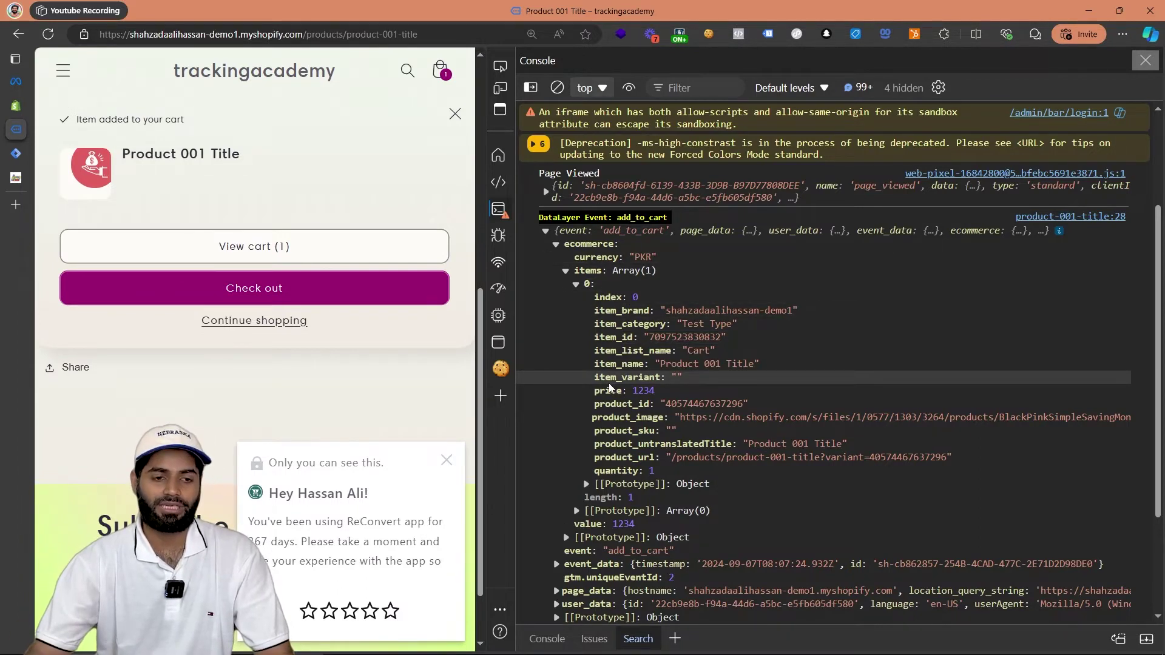
# Search the Template Gallery for 'face' and add the Facebook Pixel tag template to the workspace.
pyautogui.click(15, 153)
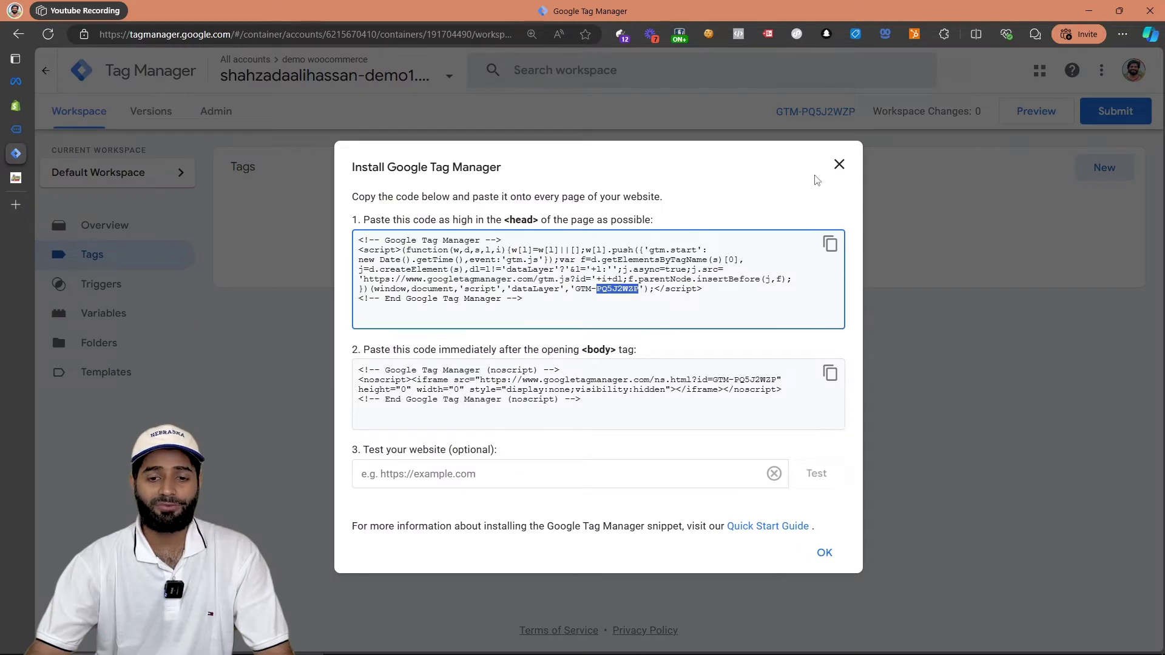
pyautogui.click(832, 172)
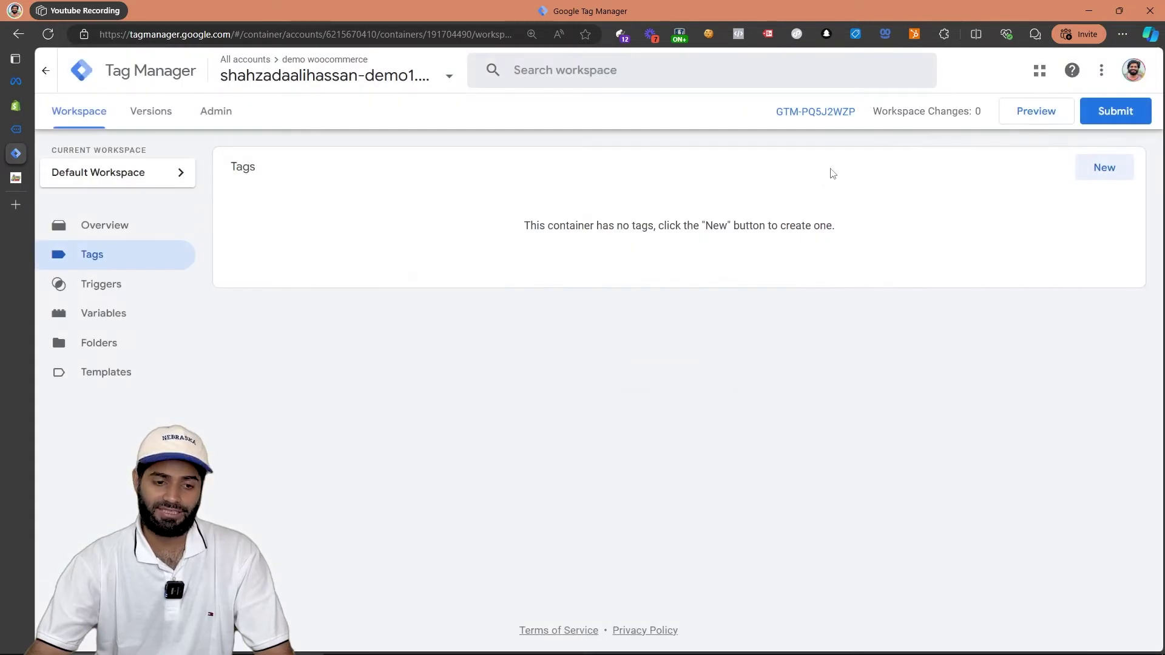
pyautogui.click(128, 378)
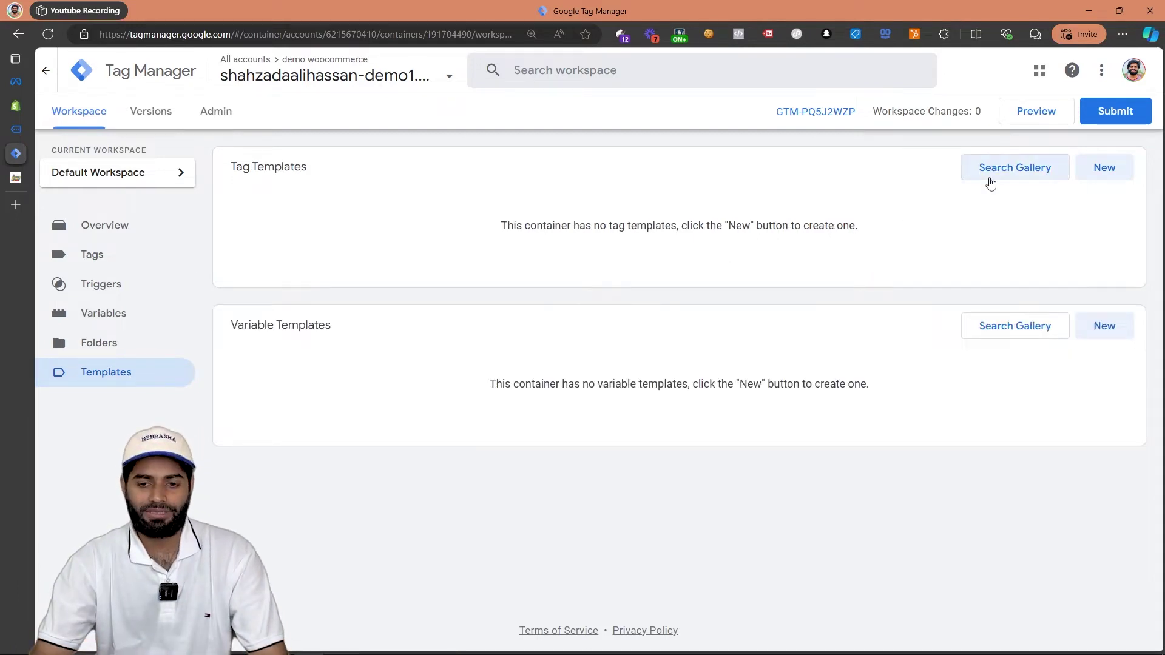
pyautogui.click(983, 176)
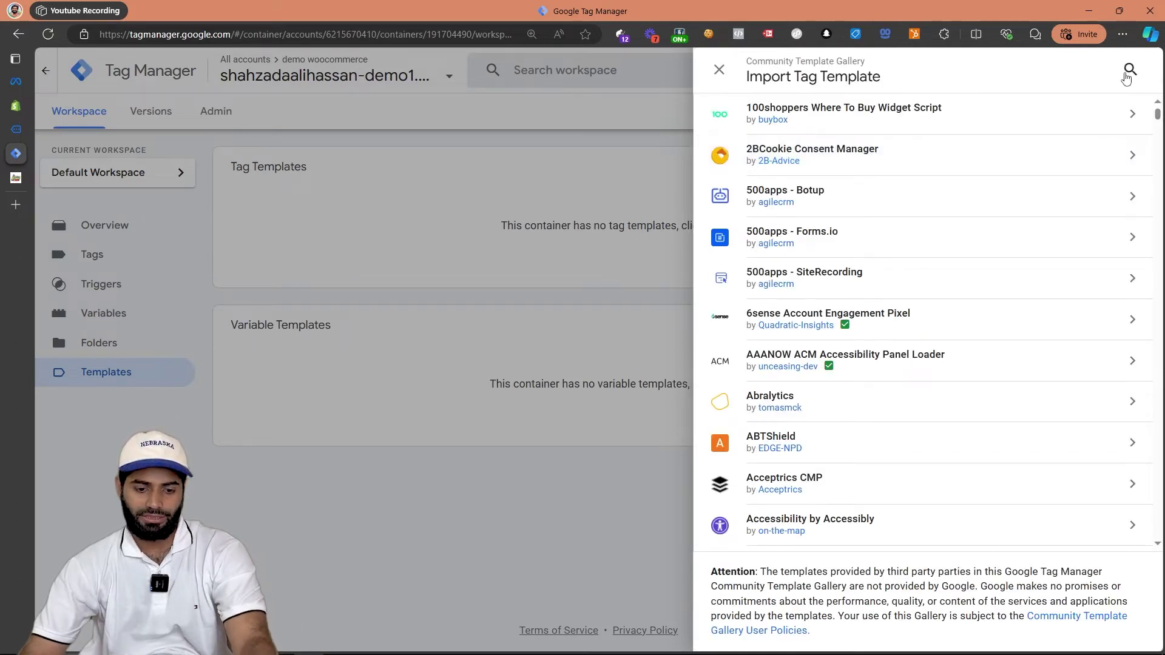
pyautogui.click(1129, 70)
pyautogui.write('face')
pyautogui.click(883, 347)
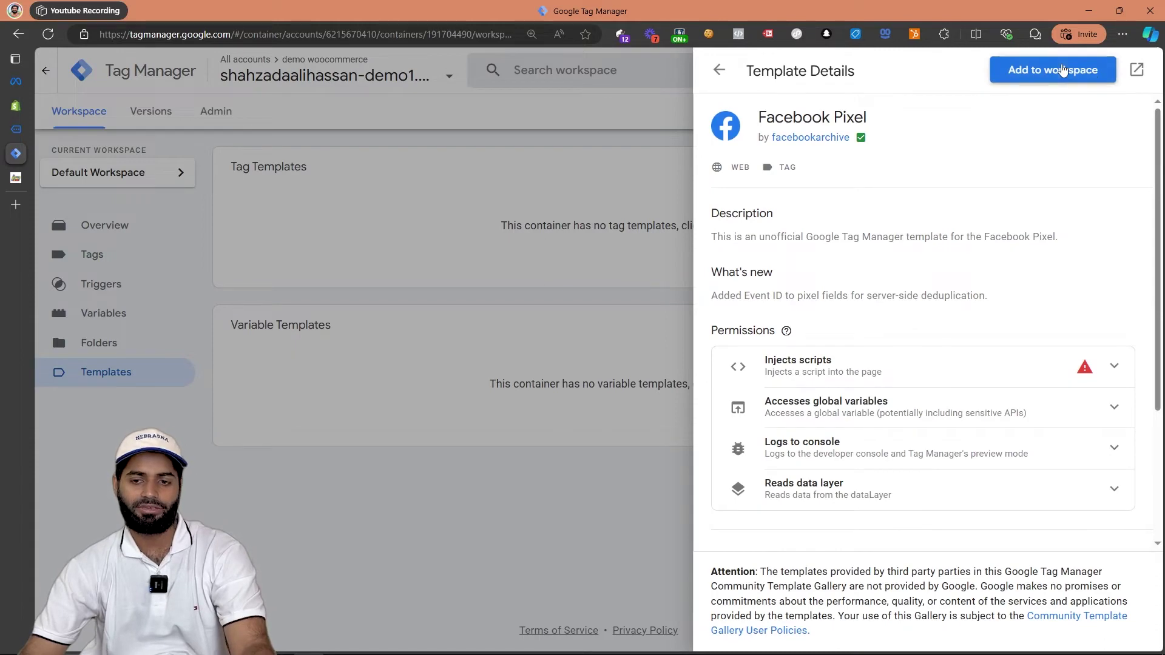
pyautogui.click(1092, 73)
pyautogui.click(801, 418)
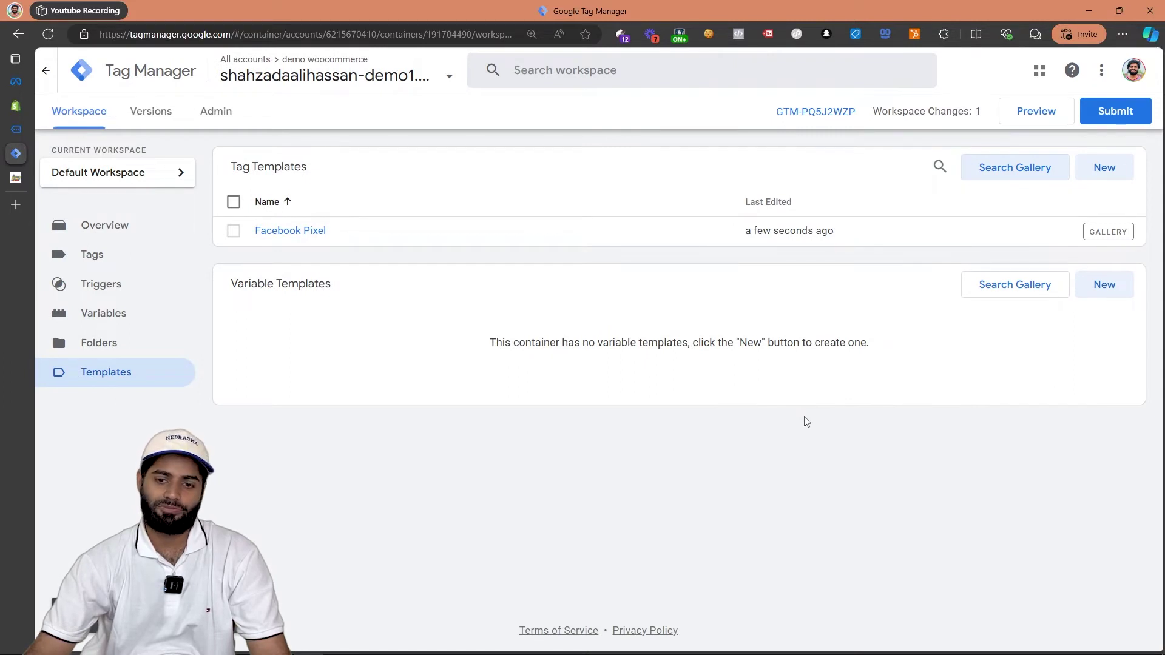
# Import the Ecommerce Parameter Generator .tpl file as a new variable template and save it.
pyautogui.click(1127, 287)
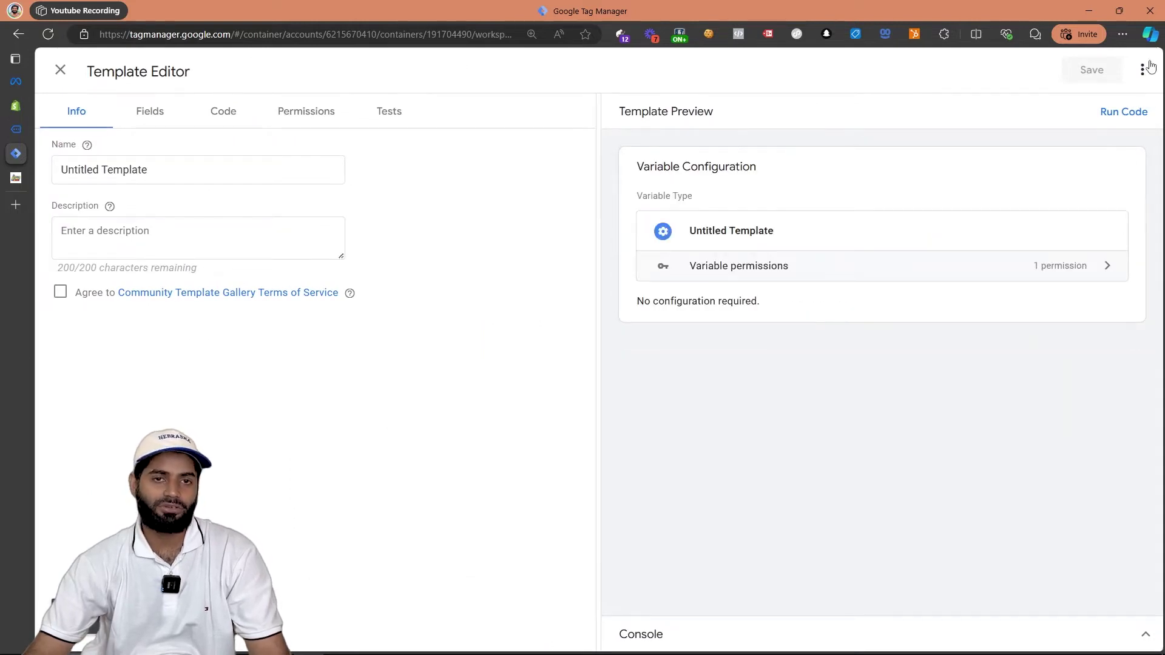
pyautogui.click(1143, 71)
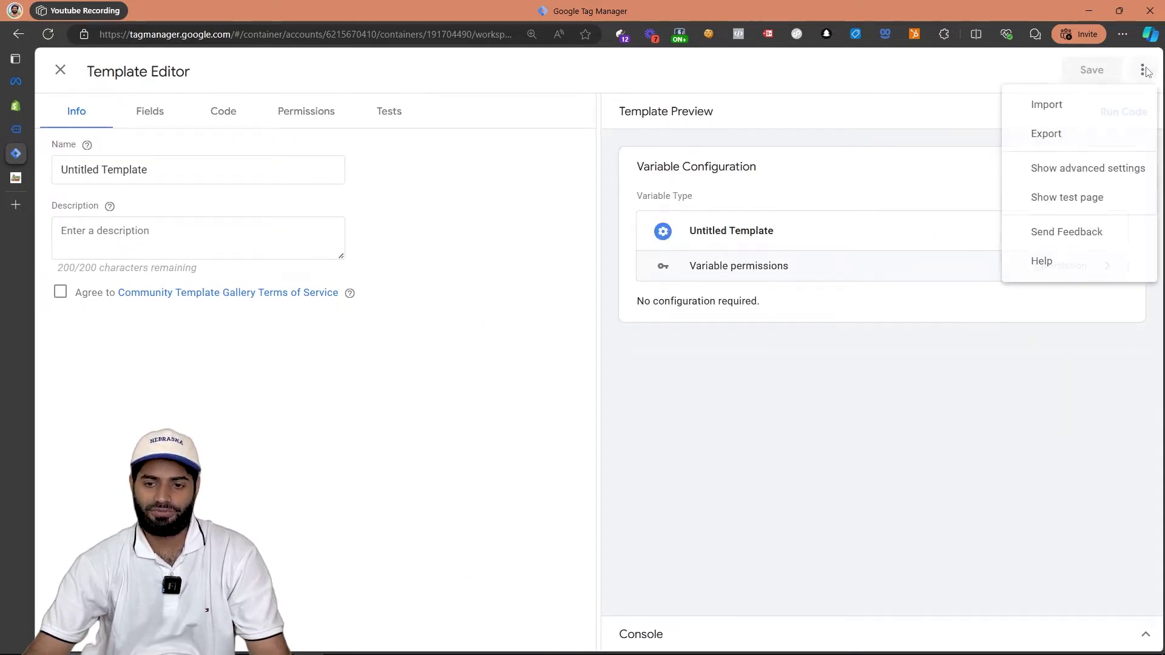
pyautogui.click(1118, 103)
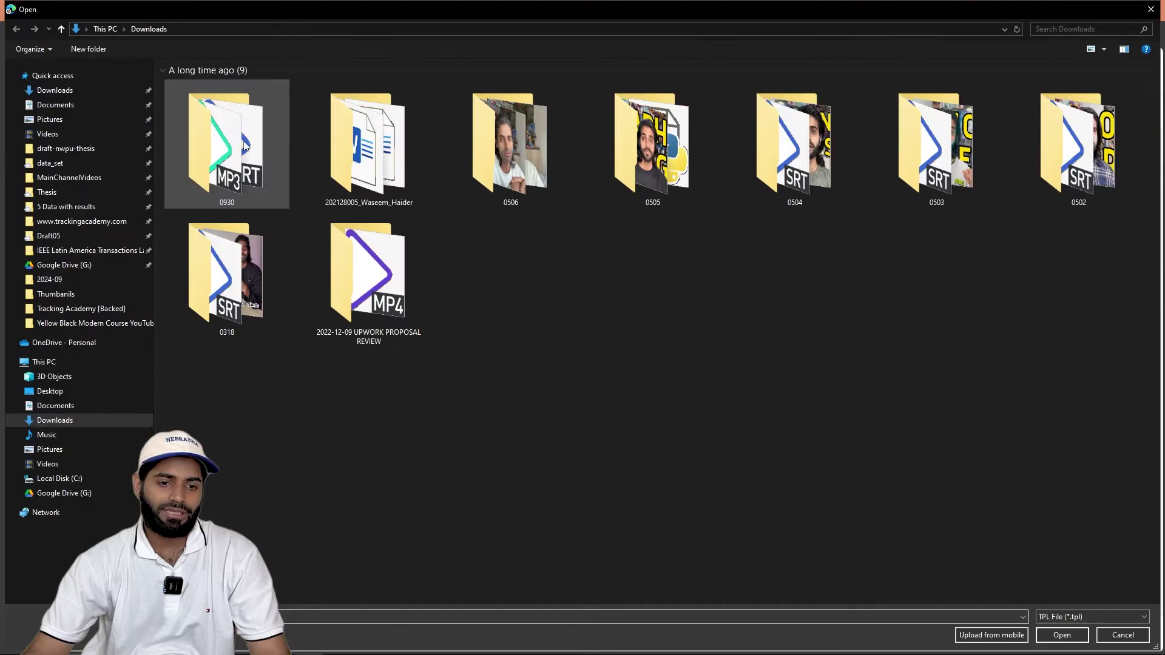
pyautogui.doubleClick(225, 170)
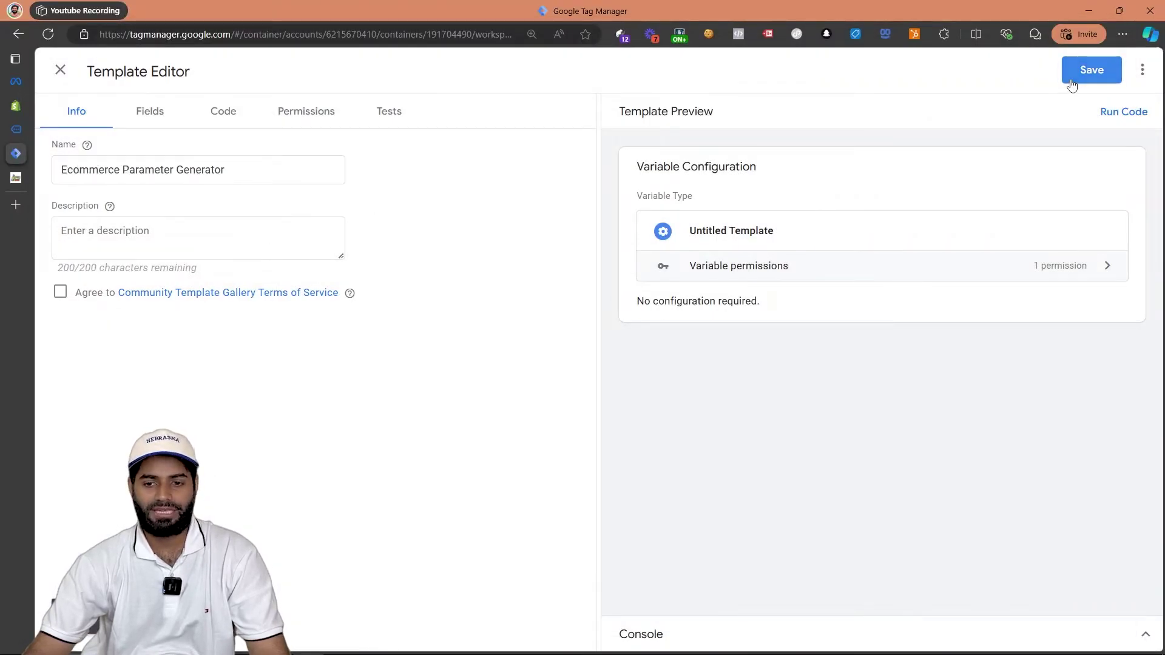
pyautogui.click(1071, 80)
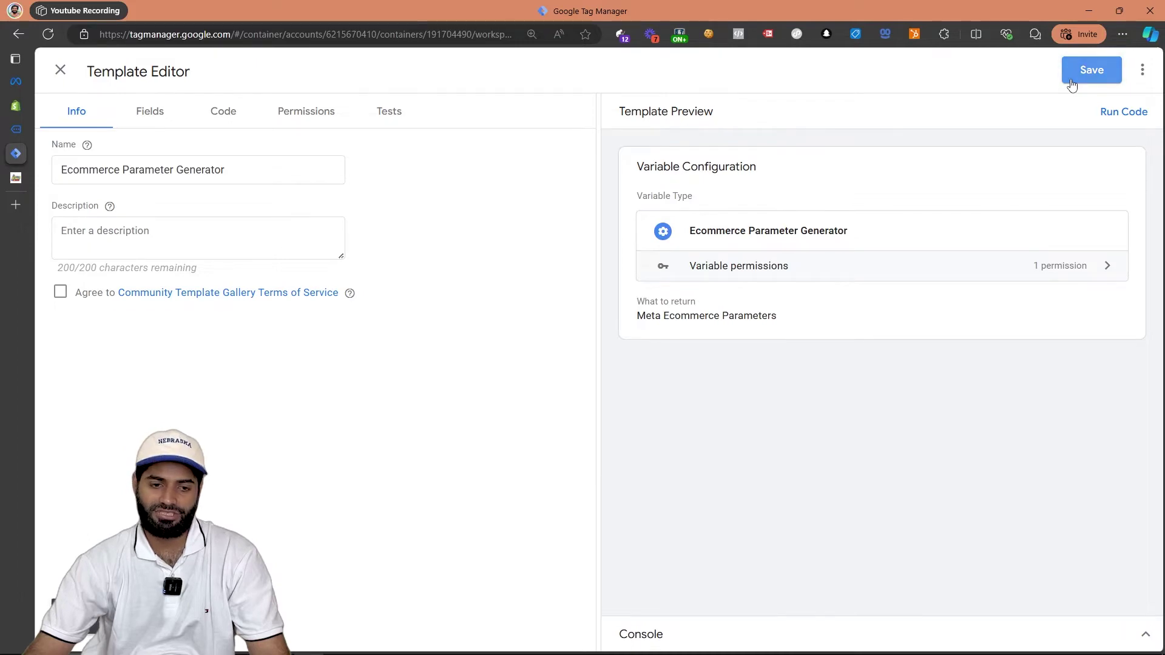
pyautogui.click(58, 71)
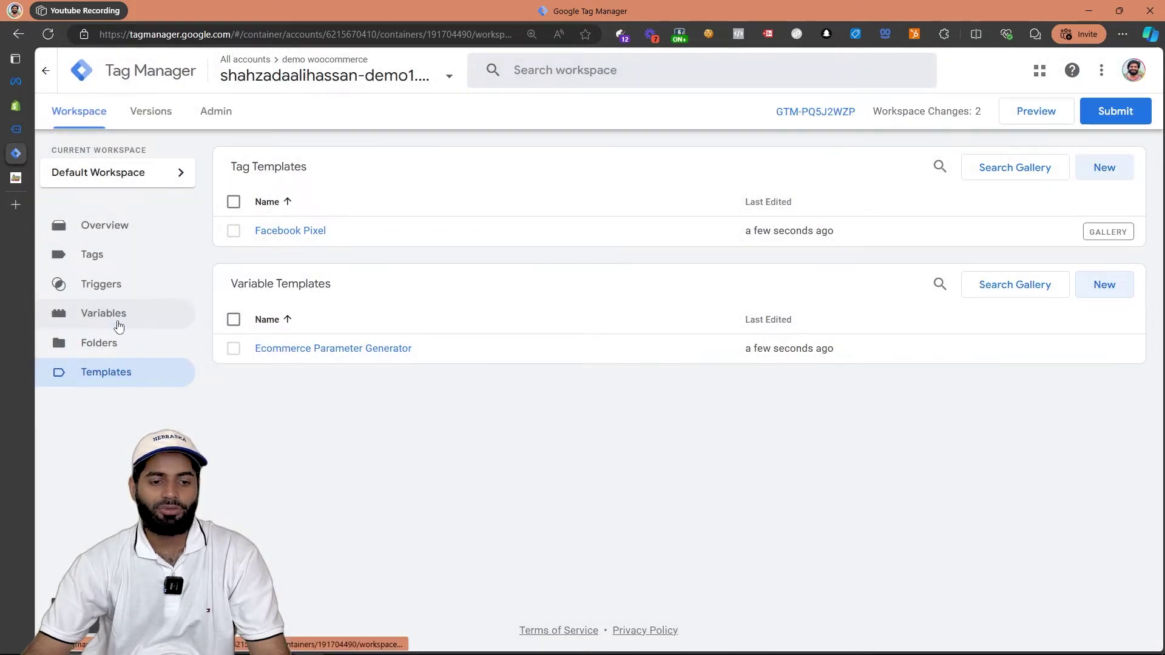
pyautogui.click(118, 326)
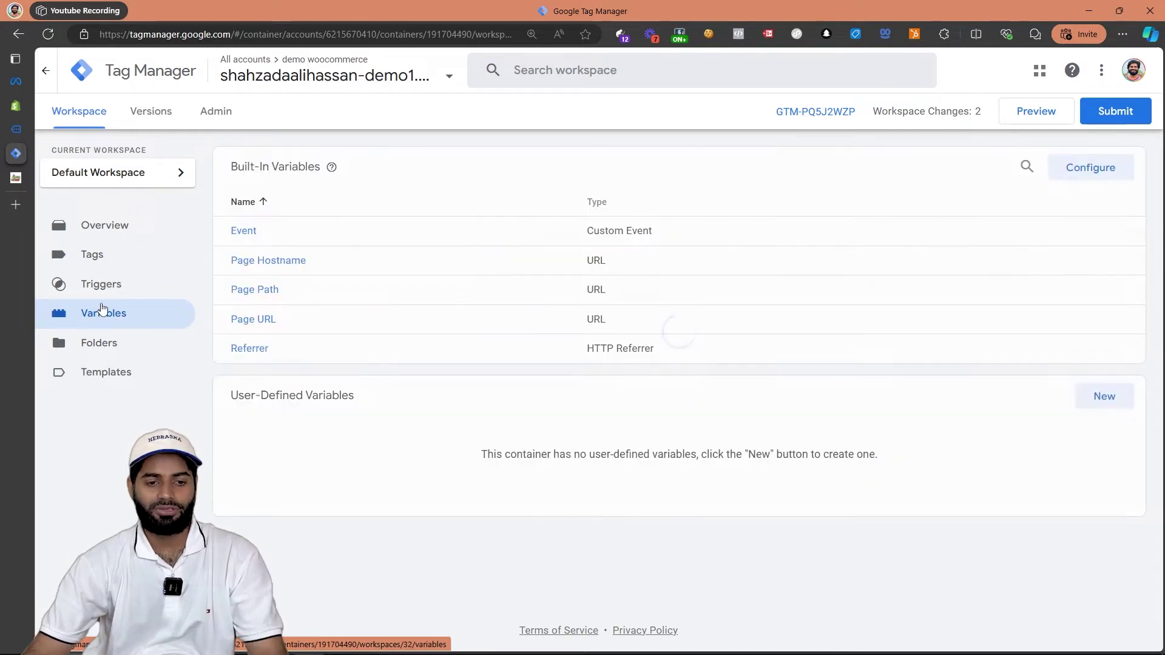
# Copy the Dataset ID of the (not in use) dataset in Meta Events Manager.
pyautogui.moveTo(16, 152)
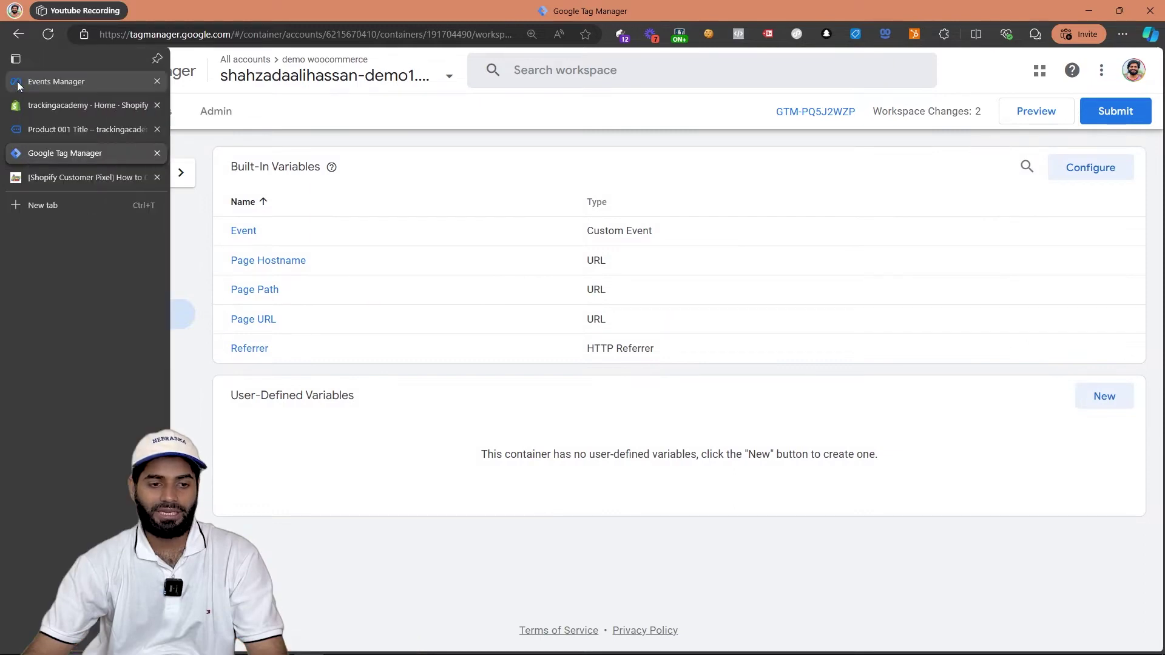
pyautogui.click(24, 80)
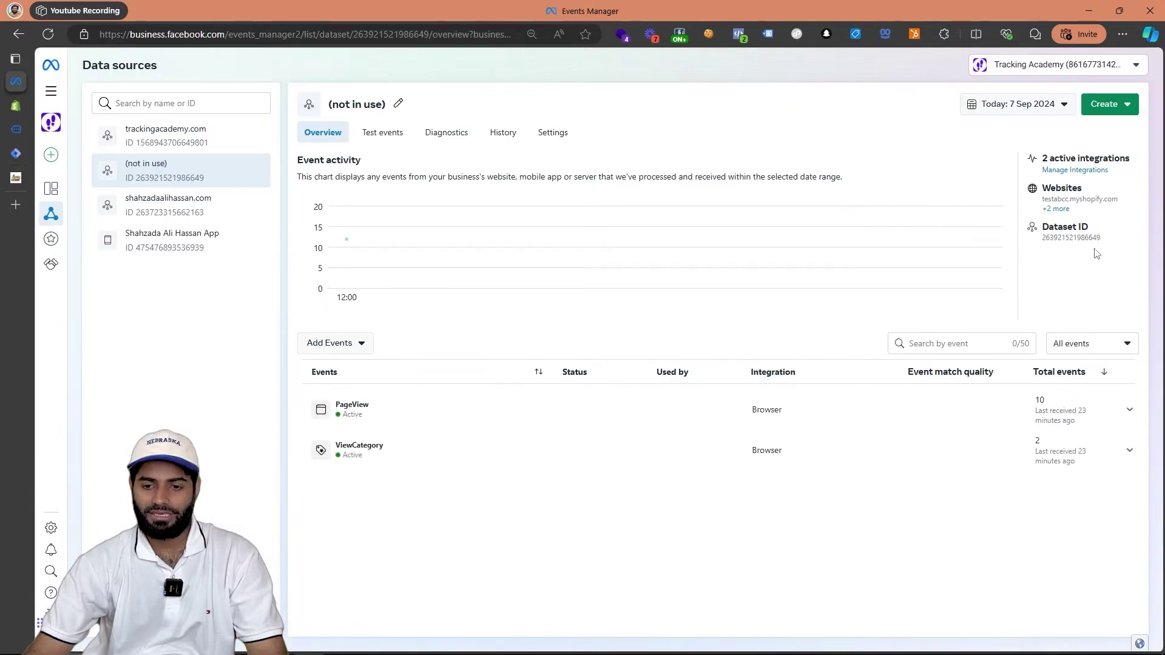
pyautogui.click(1084, 248)
pyautogui.hotkey('ctrl', '+')
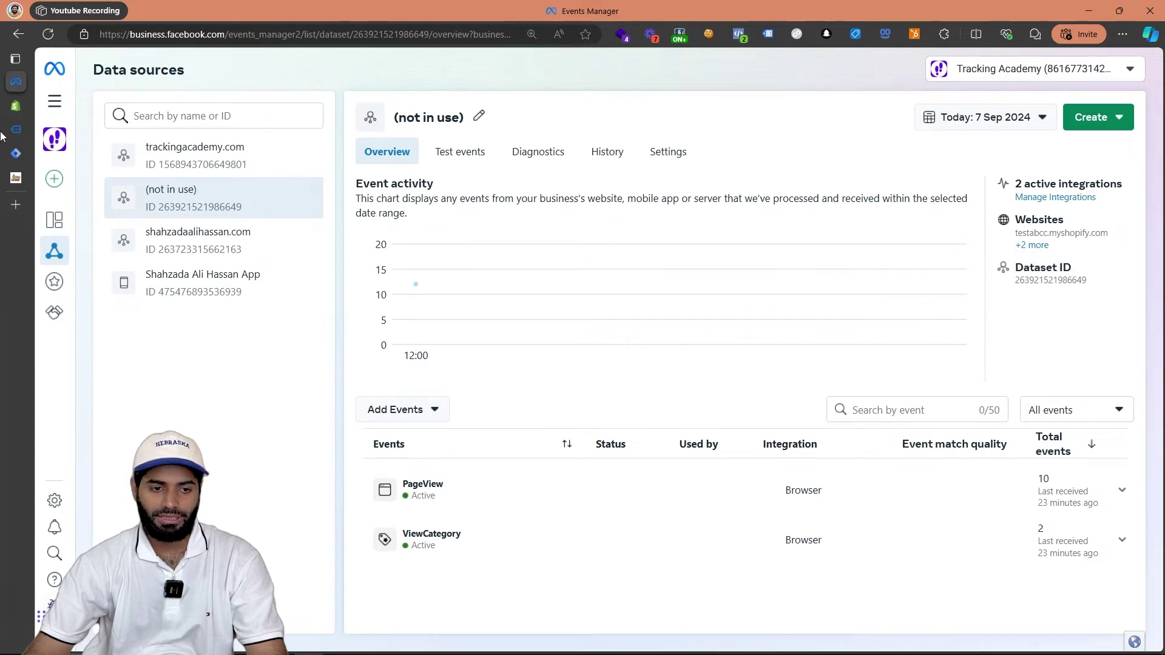
pyautogui.click(19, 155)
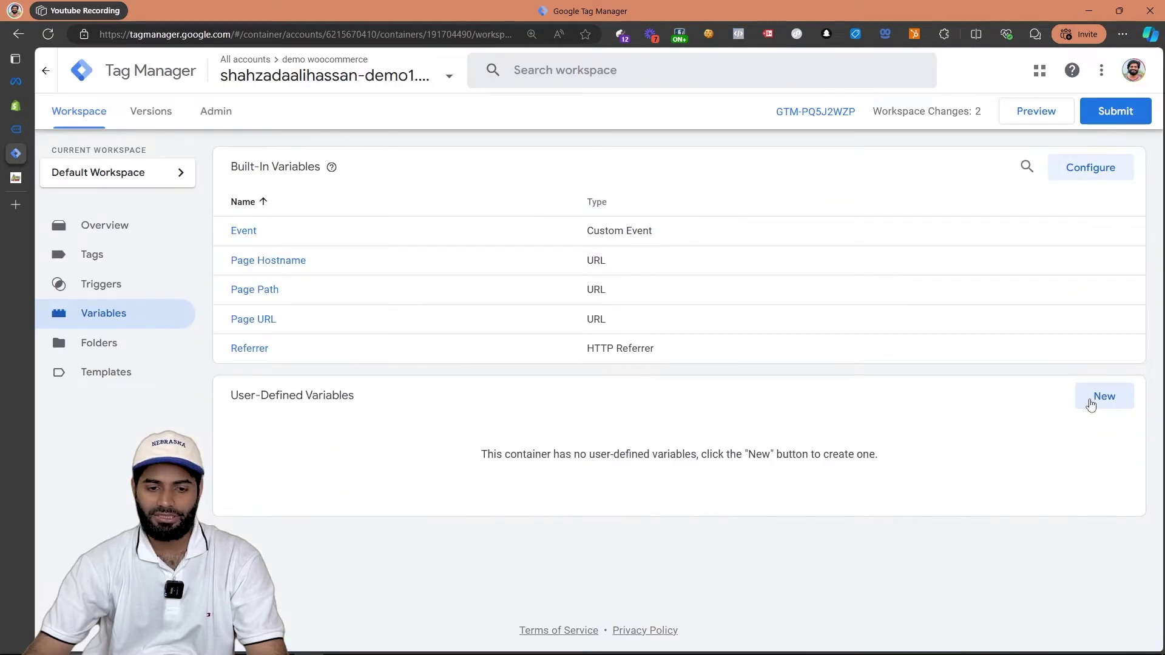
# Create a Constant variable 'Meta Pixel ID' holding the copied dataset ID.
pyautogui.click(1090, 404)
pyautogui.click(658, 204)
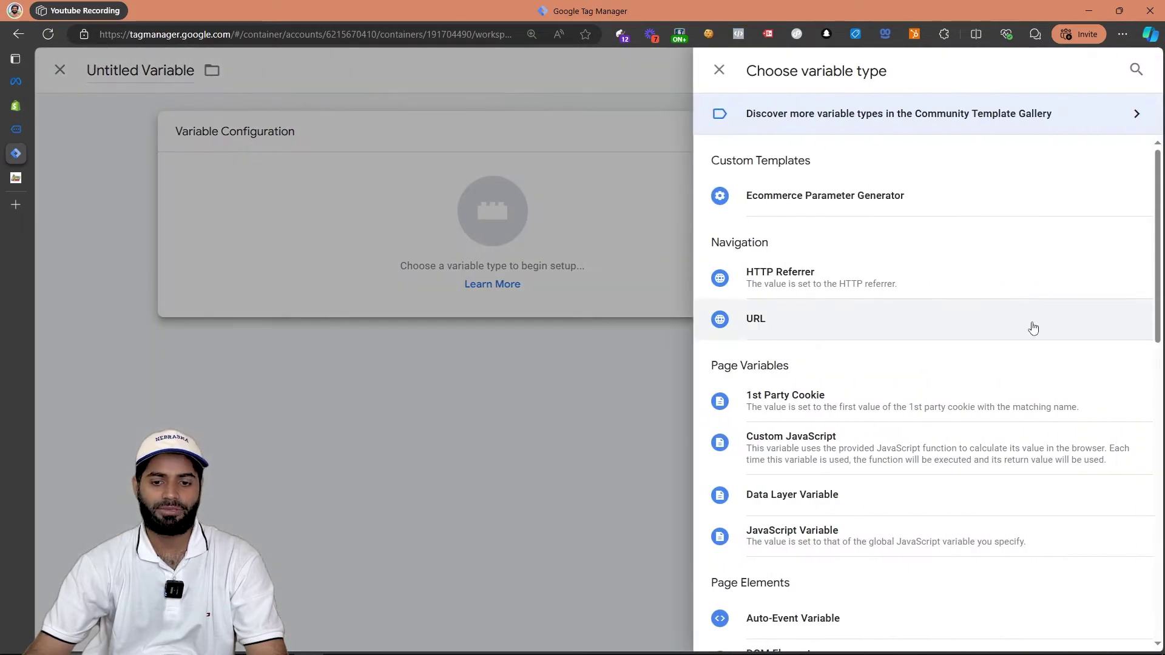
pyautogui.scroll(-5, 1033, 327)
pyautogui.click(853, 443)
pyautogui.hotkey('ctrl', 'v')
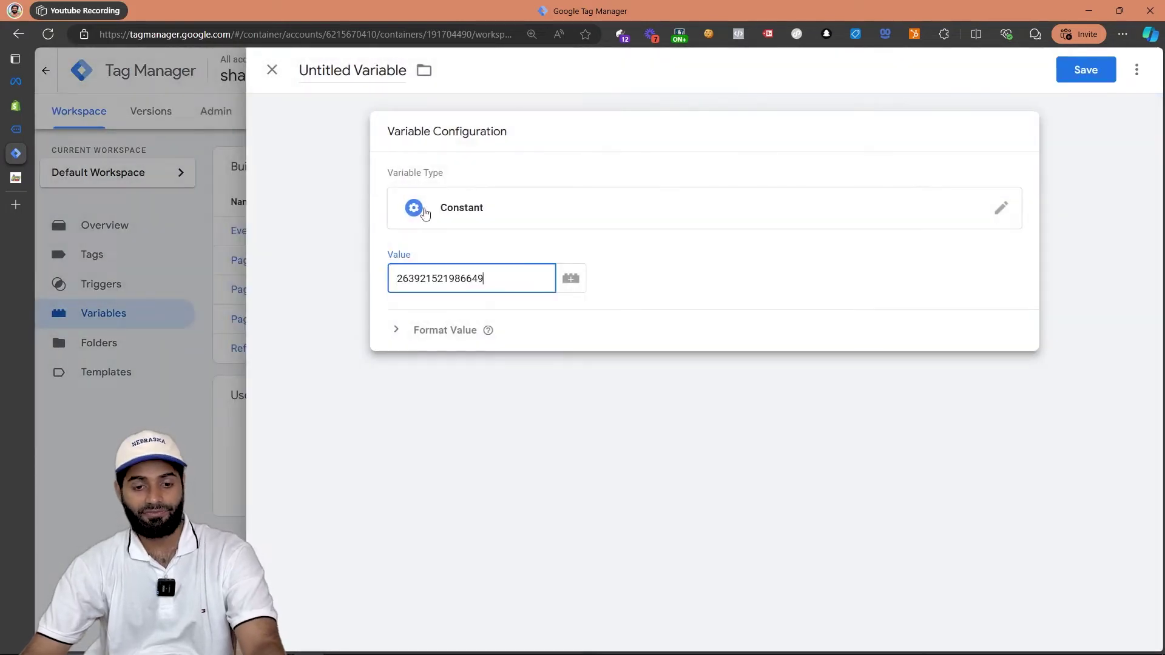
pyautogui.click(351, 70)
pyautogui.write('Me')
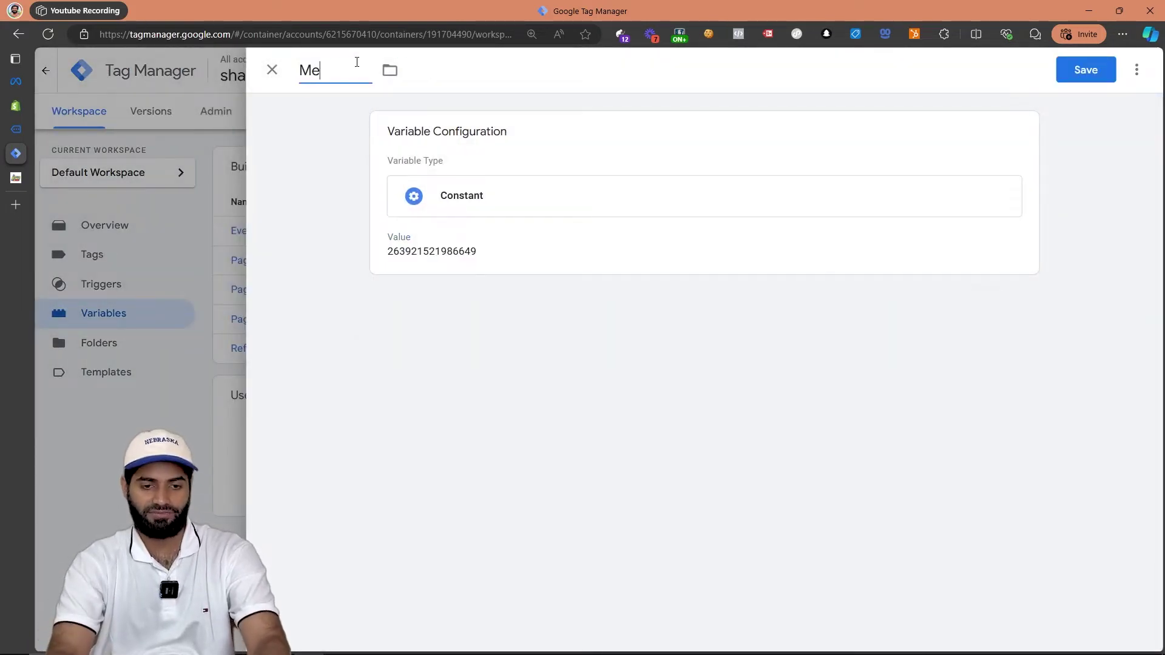
pyautogui.write('ta Pixel I')
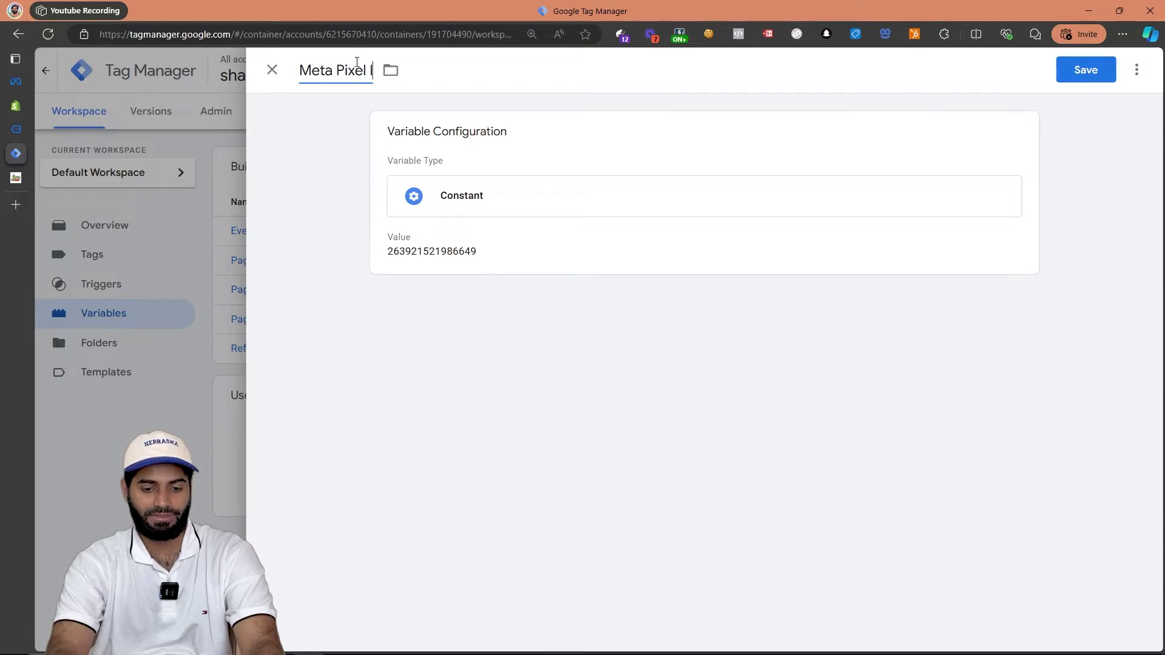
pyautogui.write('D')
pyautogui.click(1074, 74)
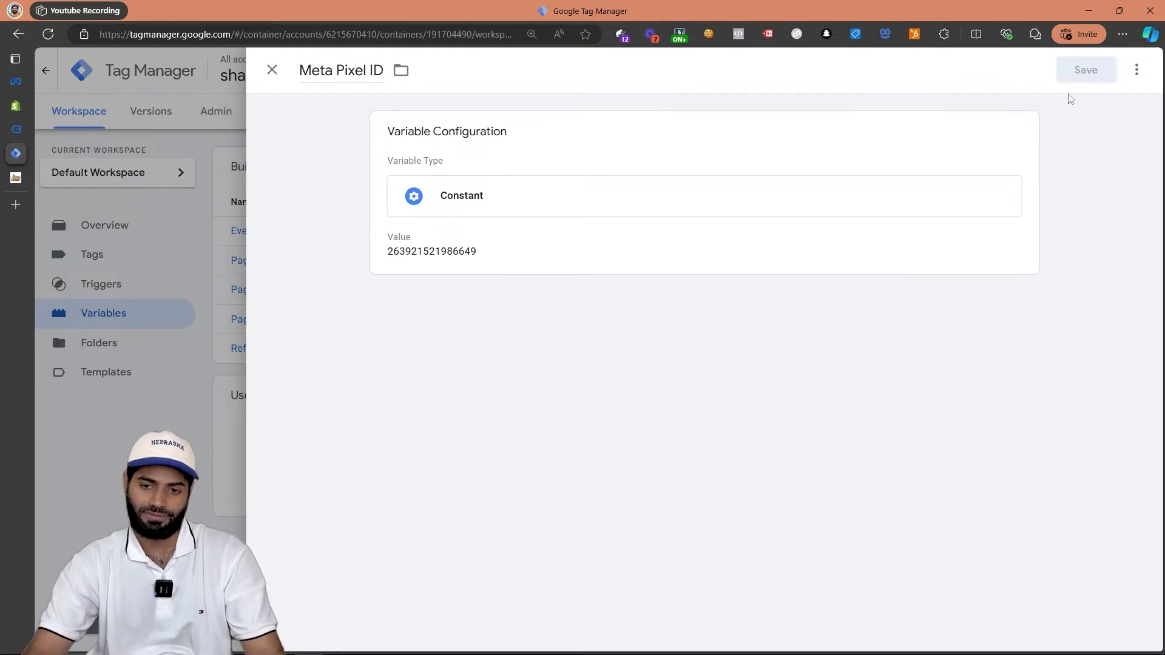
# Create a Data Layer Variable 'DLV ecommerce.items' reading the key ecommerce.items.
pyautogui.click(1127, 397)
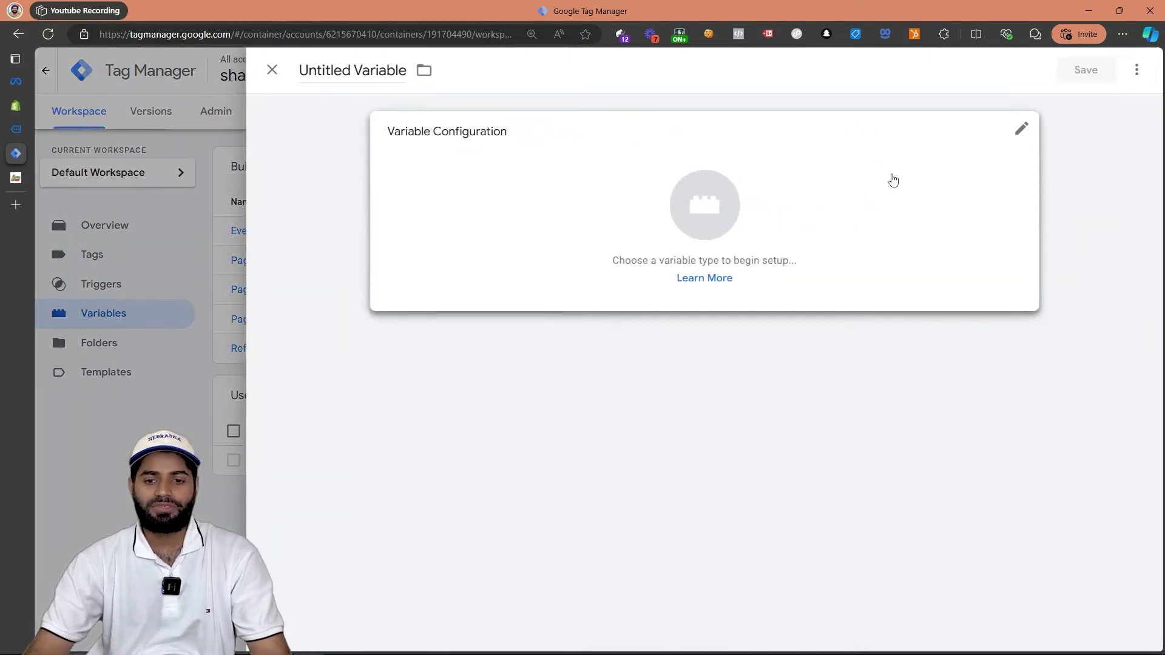
pyautogui.click(893, 180)
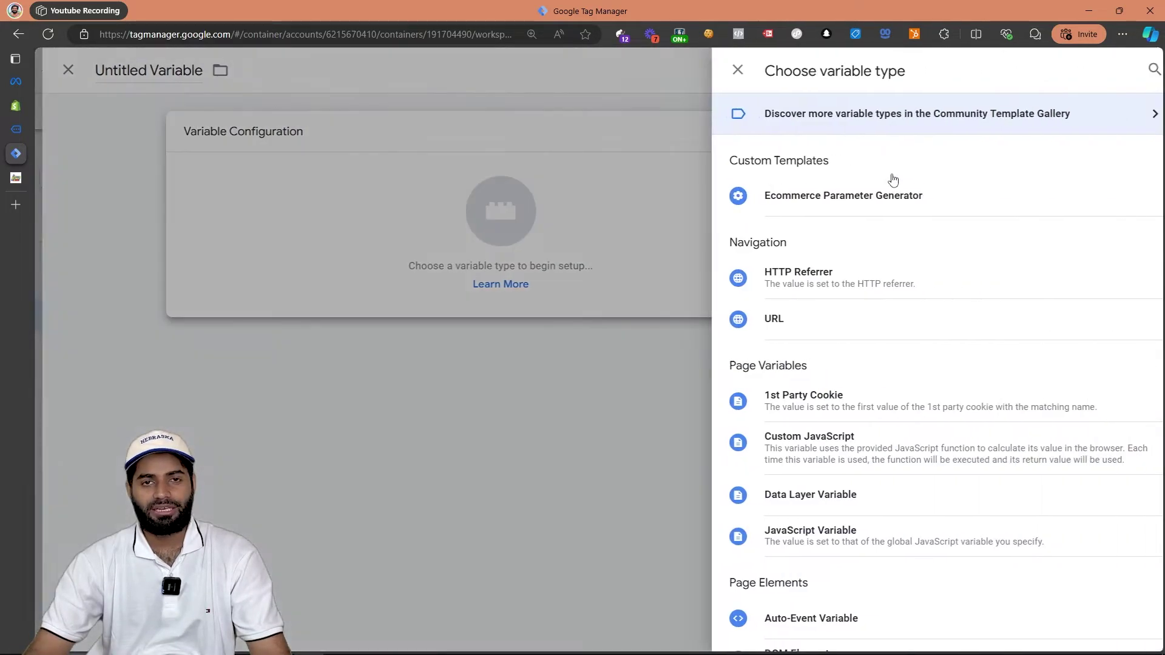
pyautogui.click(835, 487)
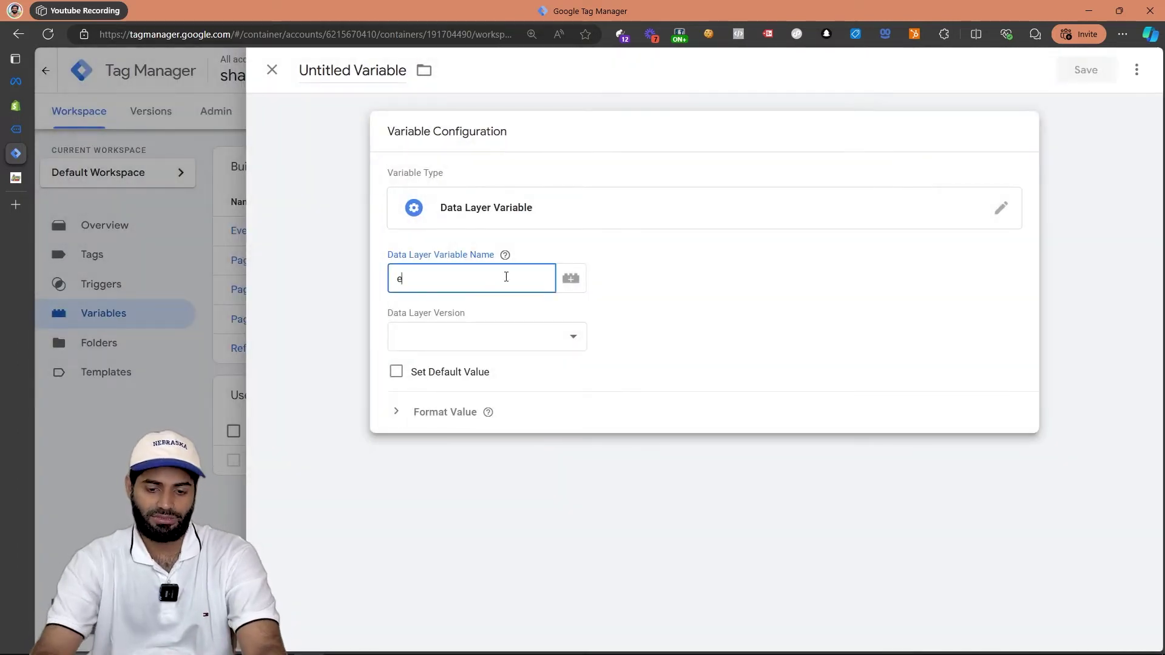
pyautogui.write('commerce.item')
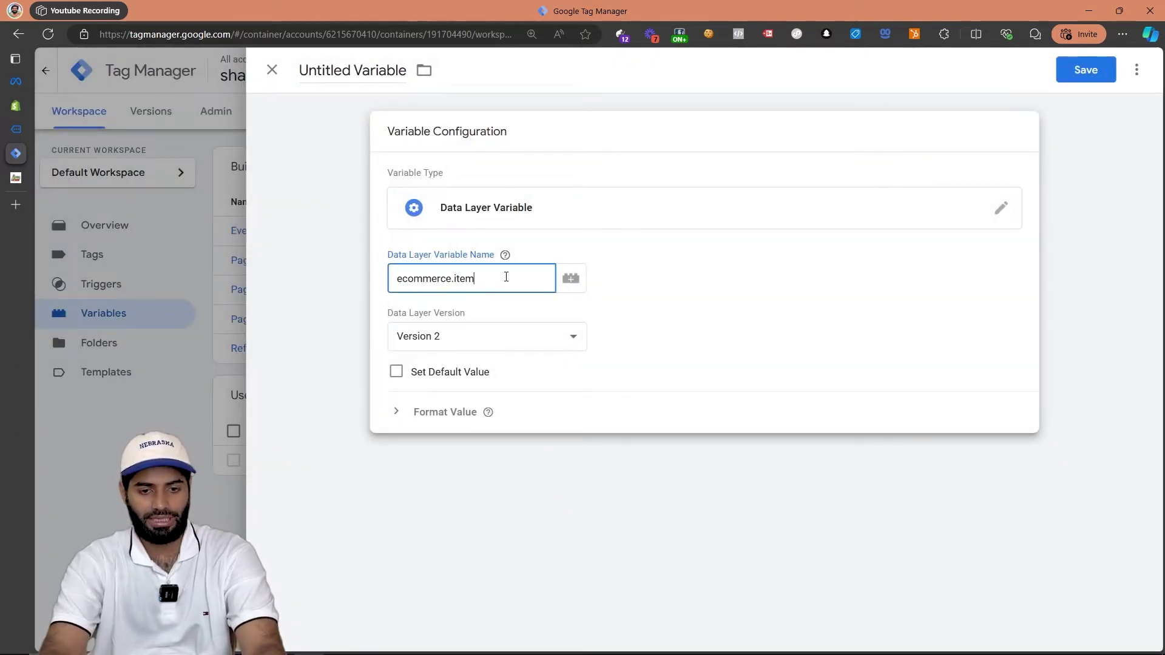
pyautogui.write('s')
pyautogui.hotkey('ctrl', 'a')
pyautogui.click(387, 85)
pyautogui.hotkey('ctrl', 'a')
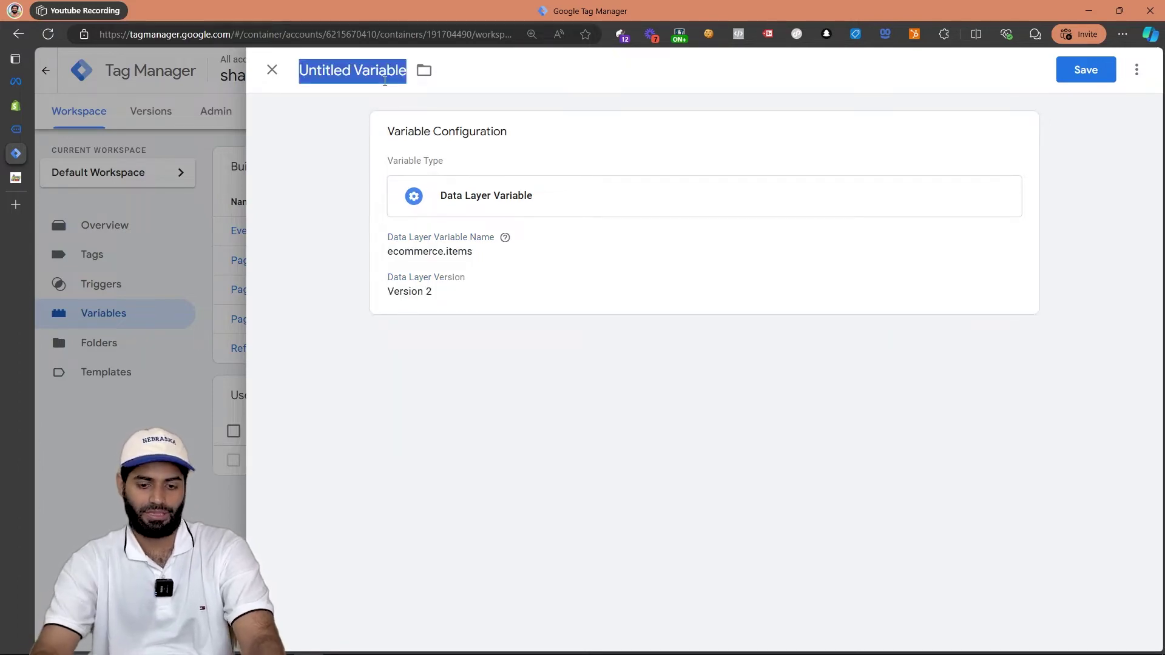
pyautogui.write('DLV')
pyautogui.hotkey('ctrl', 'v')
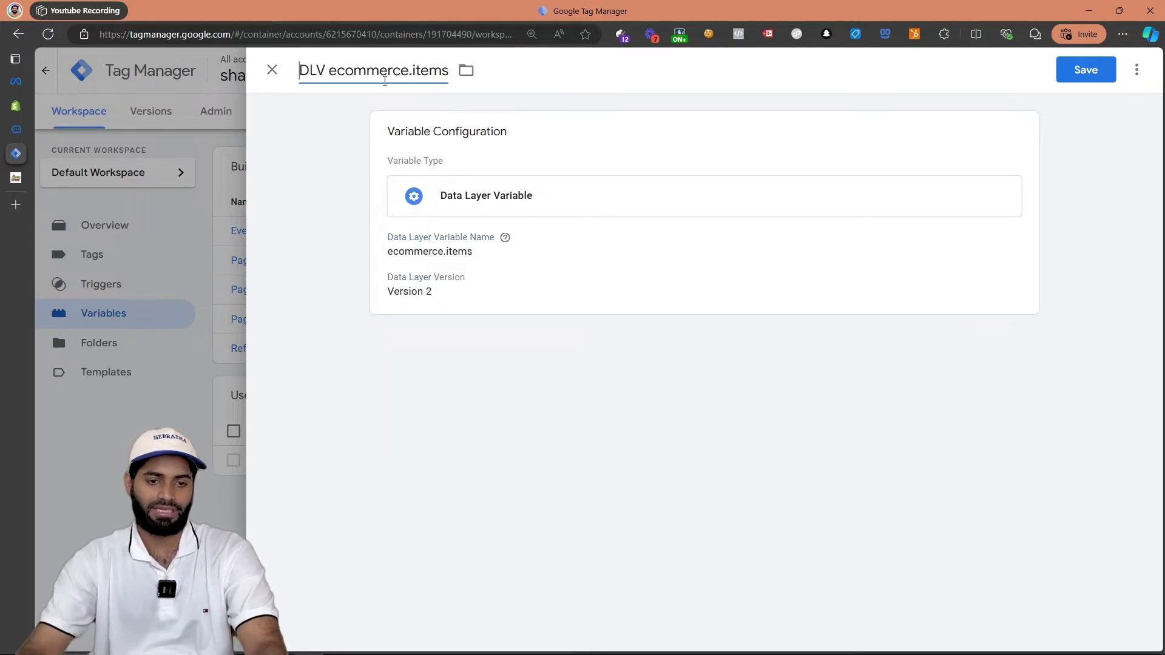
pyautogui.click(1096, 76)
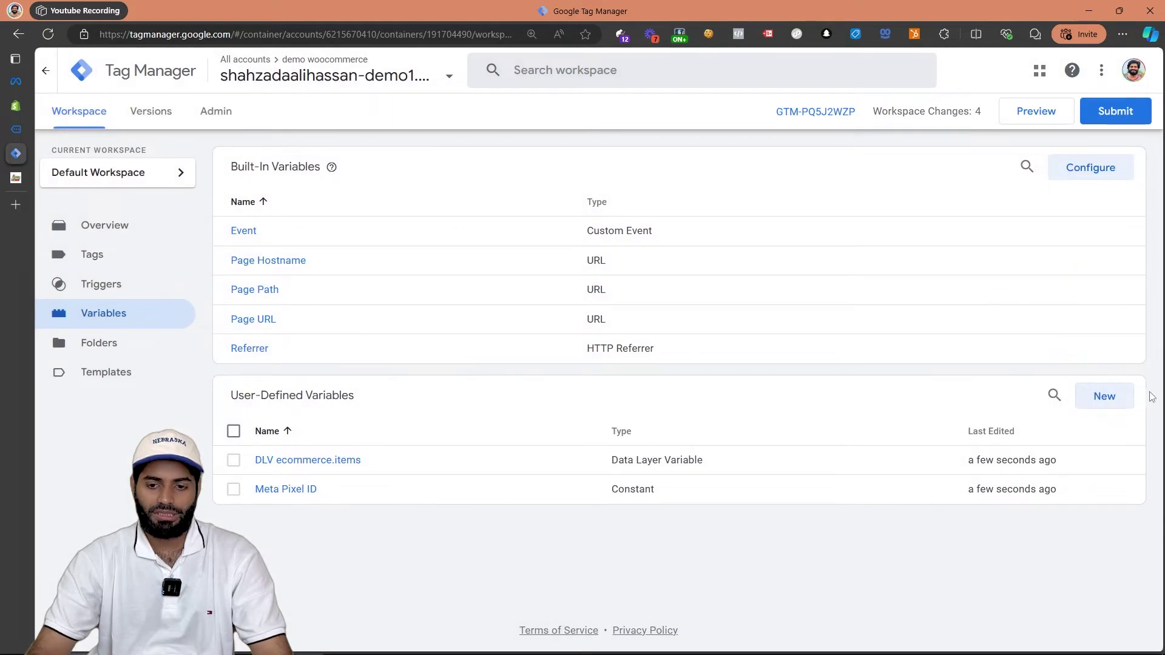
# Create Ecommerce Parameter Generator variable 'EPG Meta' using {{DLV ecommerce.items}} for Meta Ecommerce Parameters.
pyautogui.click(1104, 397)
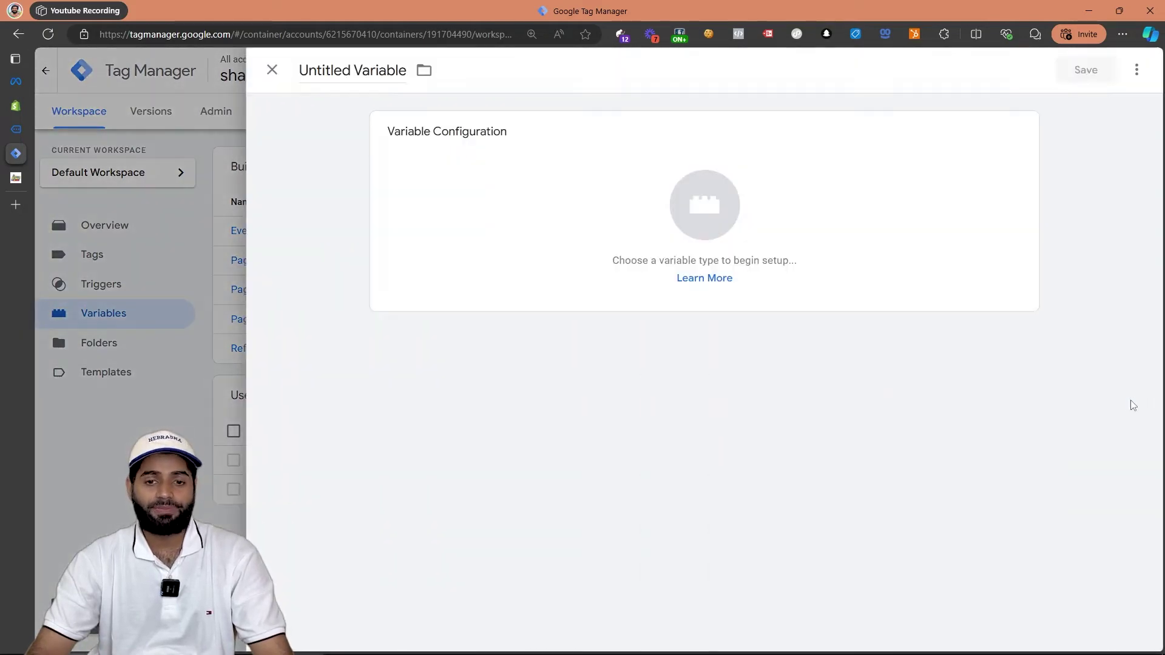
pyautogui.click(713, 152)
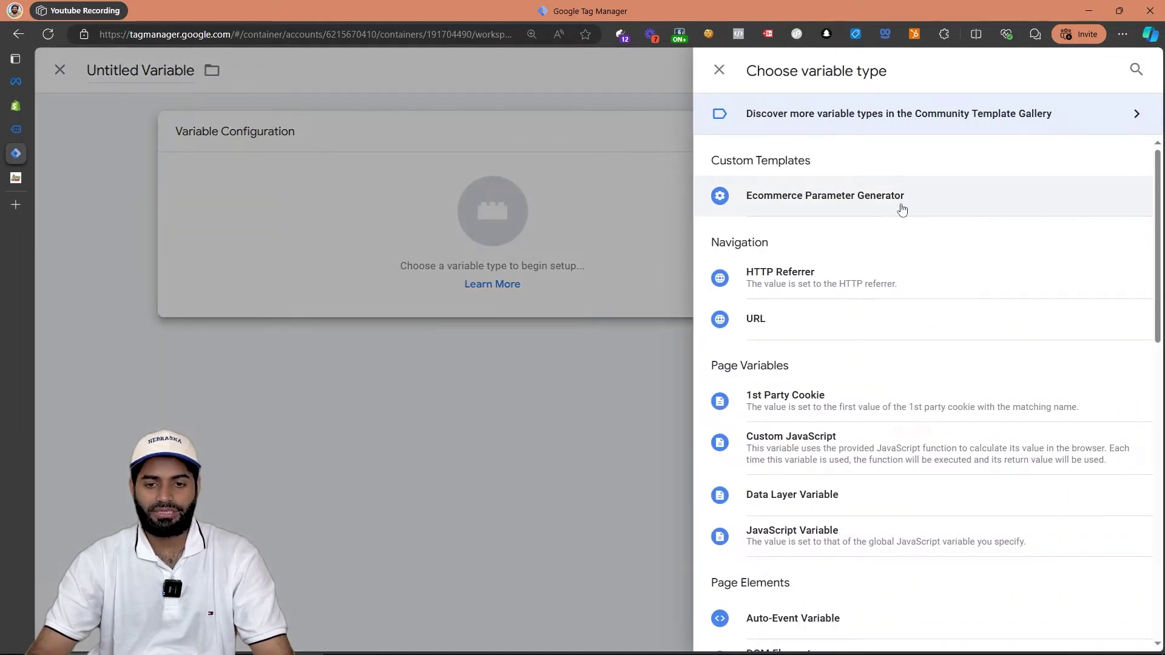
pyautogui.click(813, 208)
pyautogui.click(412, 313)
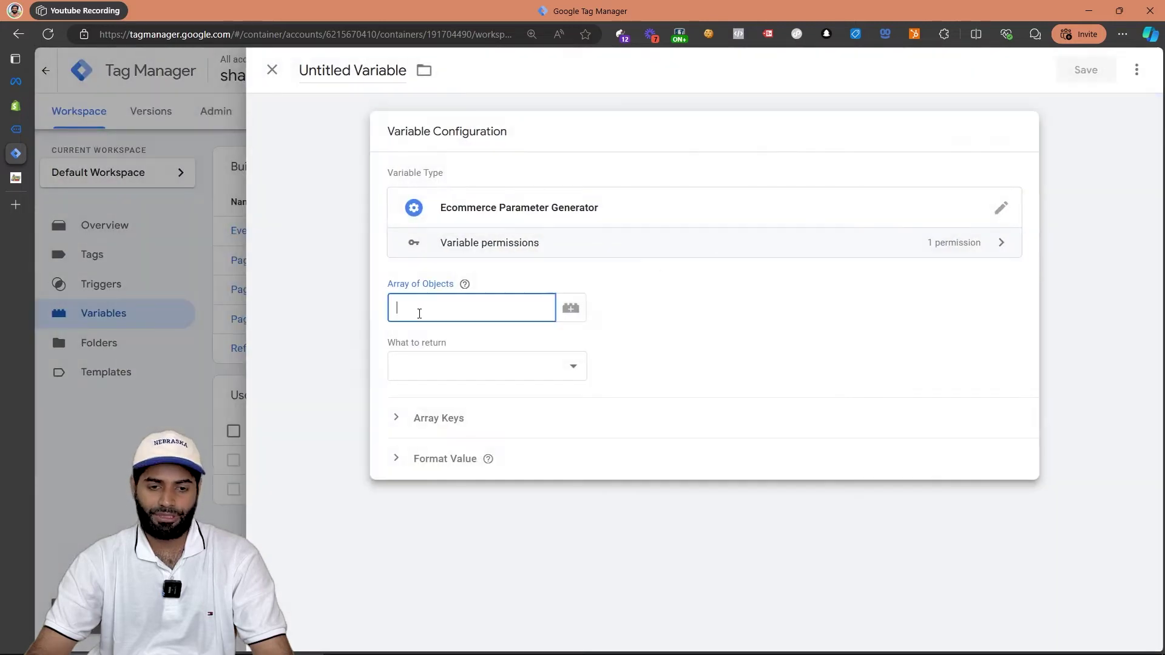
pyautogui.click(570, 309)
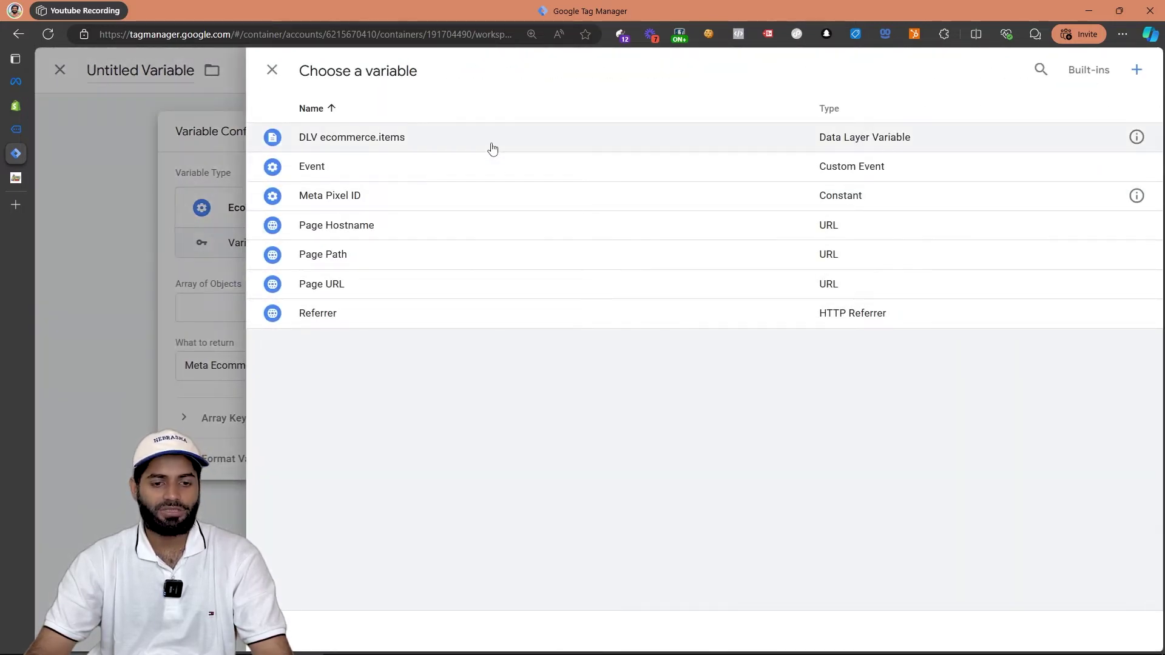
pyautogui.click(492, 149)
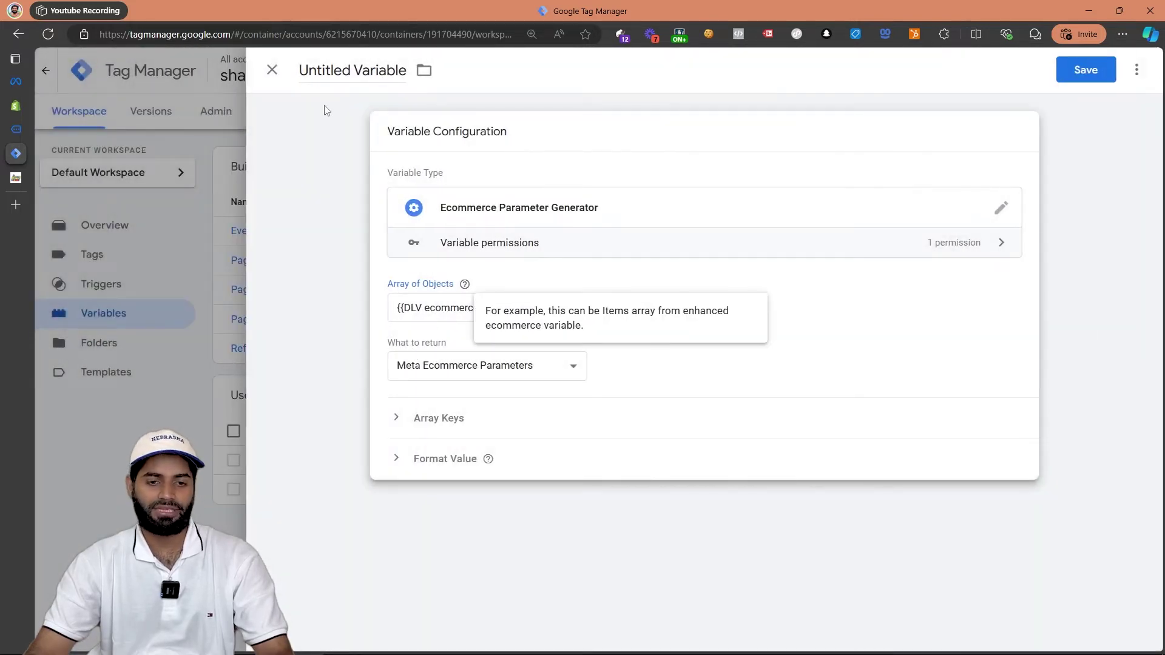
pyautogui.click(327, 110)
pyautogui.click(339, 71)
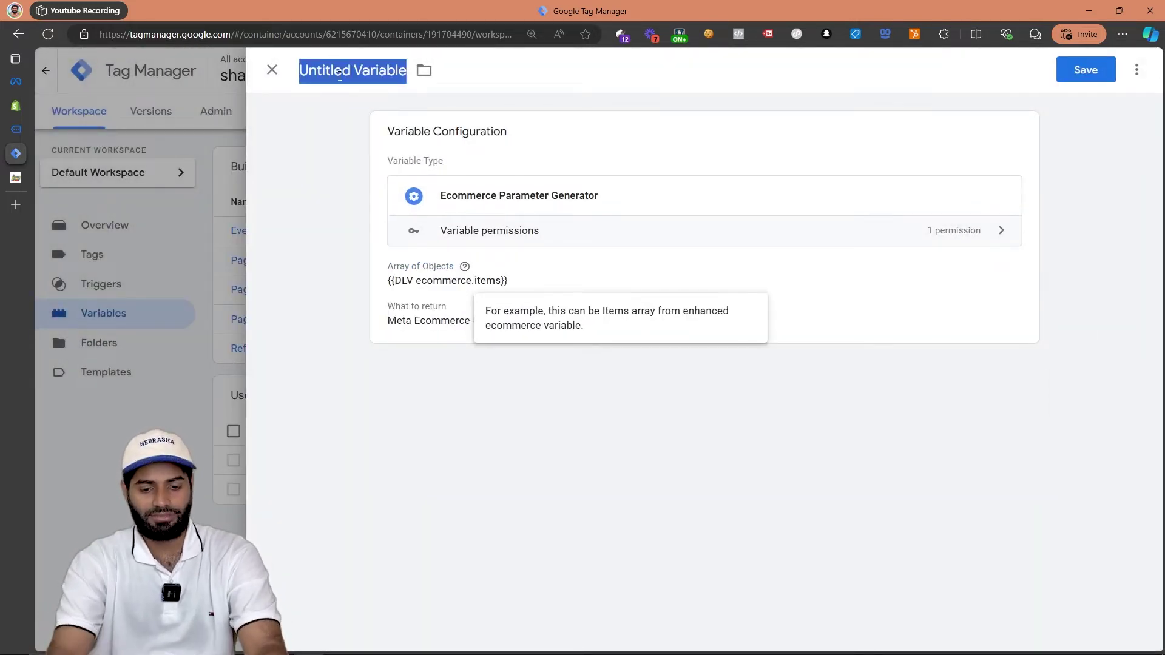
pyautogui.write('EPG M')
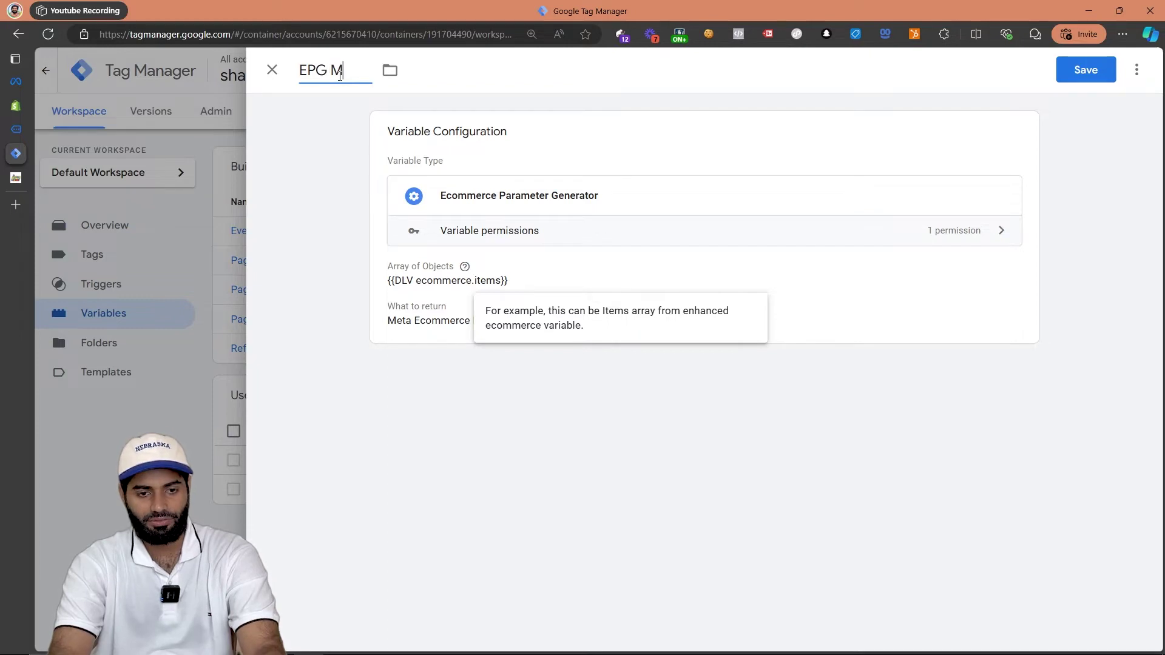
pyautogui.write('eta')
pyautogui.press('Return')
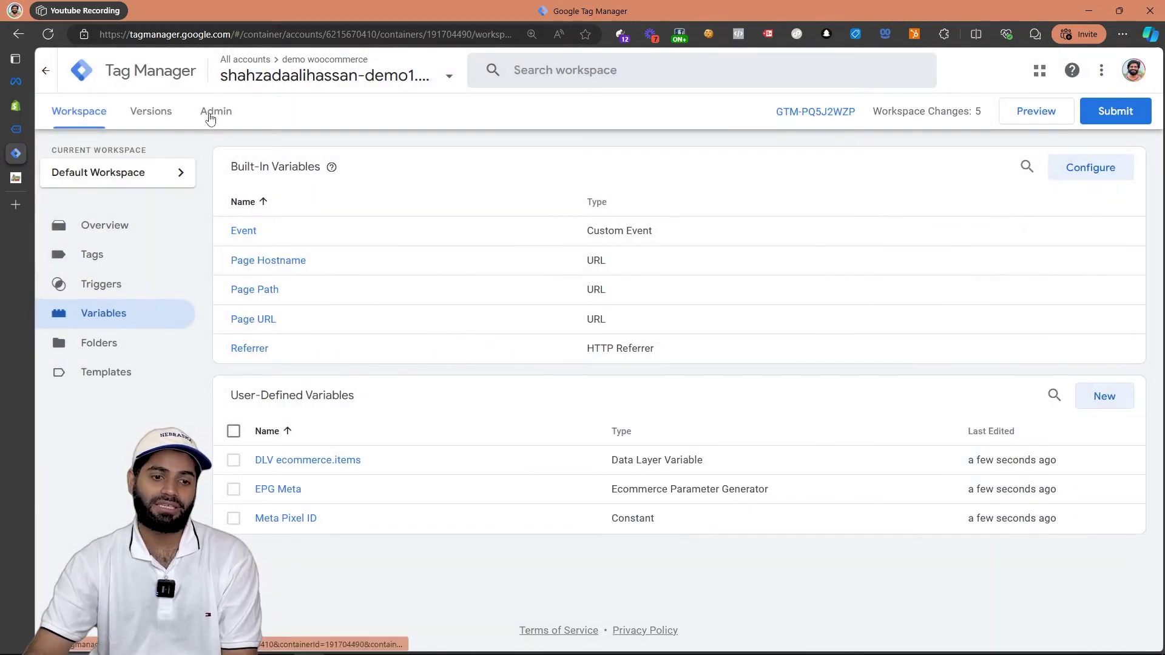
# Create a Custom Event trigger 'CE add_to_cart' that fires on the add_to_cart event.
pyautogui.click(99, 288)
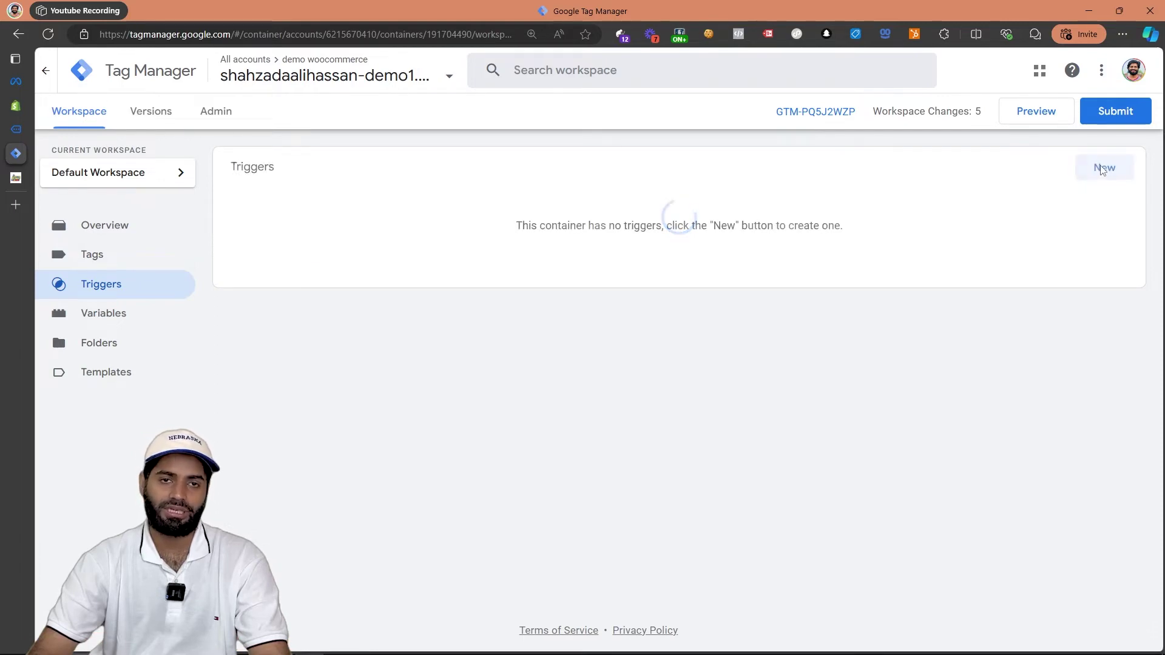
pyautogui.click(1103, 169)
pyautogui.click(617, 197)
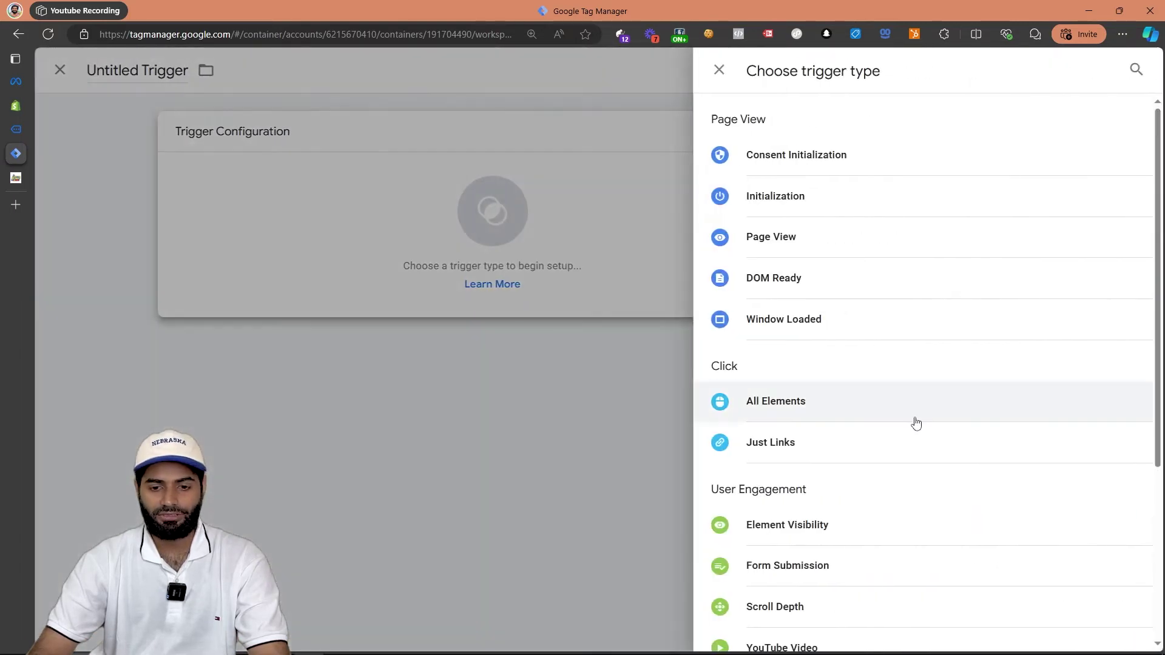
pyautogui.scroll(-4, 861, 449)
pyautogui.click(801, 461)
pyautogui.click(477, 277)
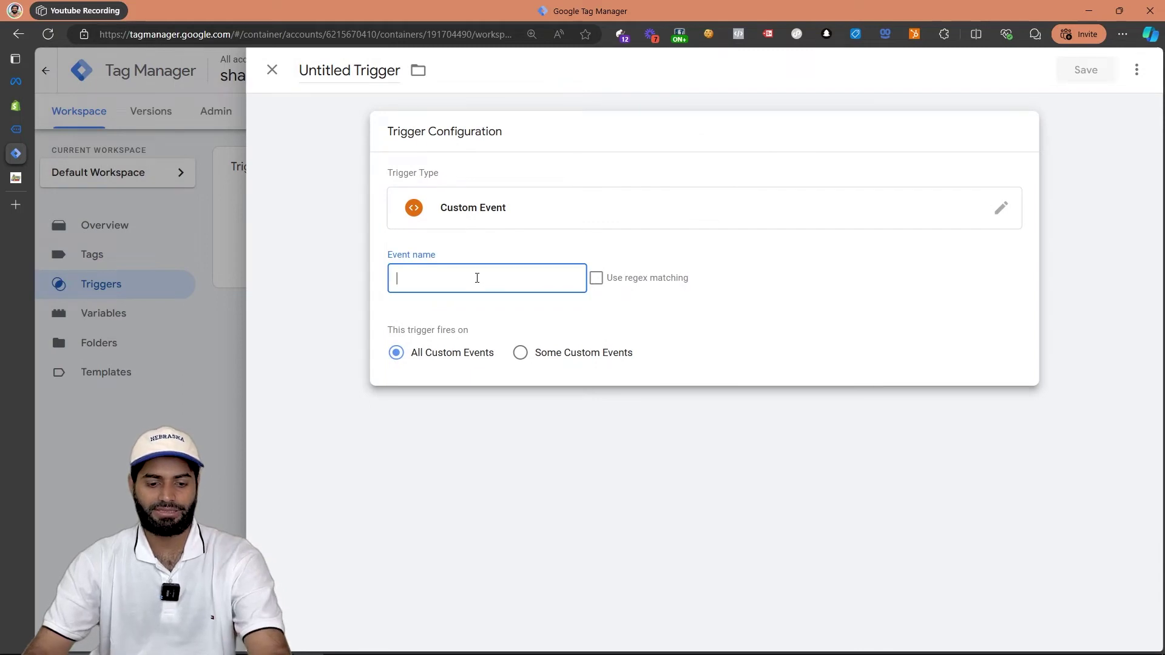
pyautogui.write('add_to_')
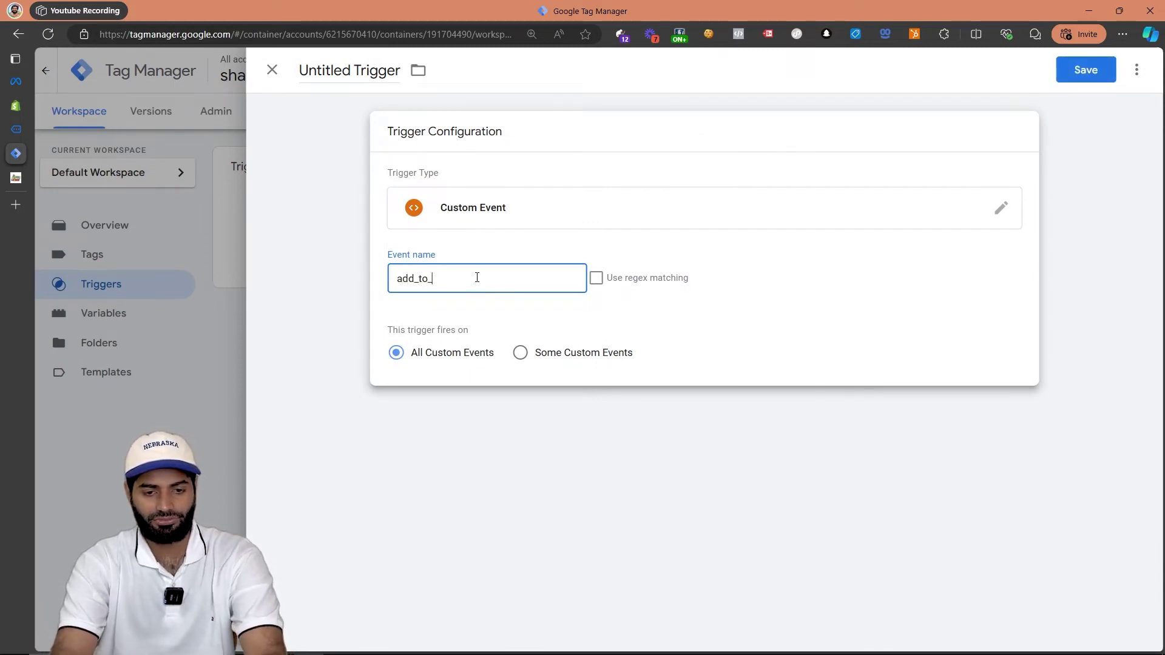
pyautogui.write('cart')
pyautogui.hotkey('ctrl', 'a')
pyautogui.hotkey('ctrl', 'c')
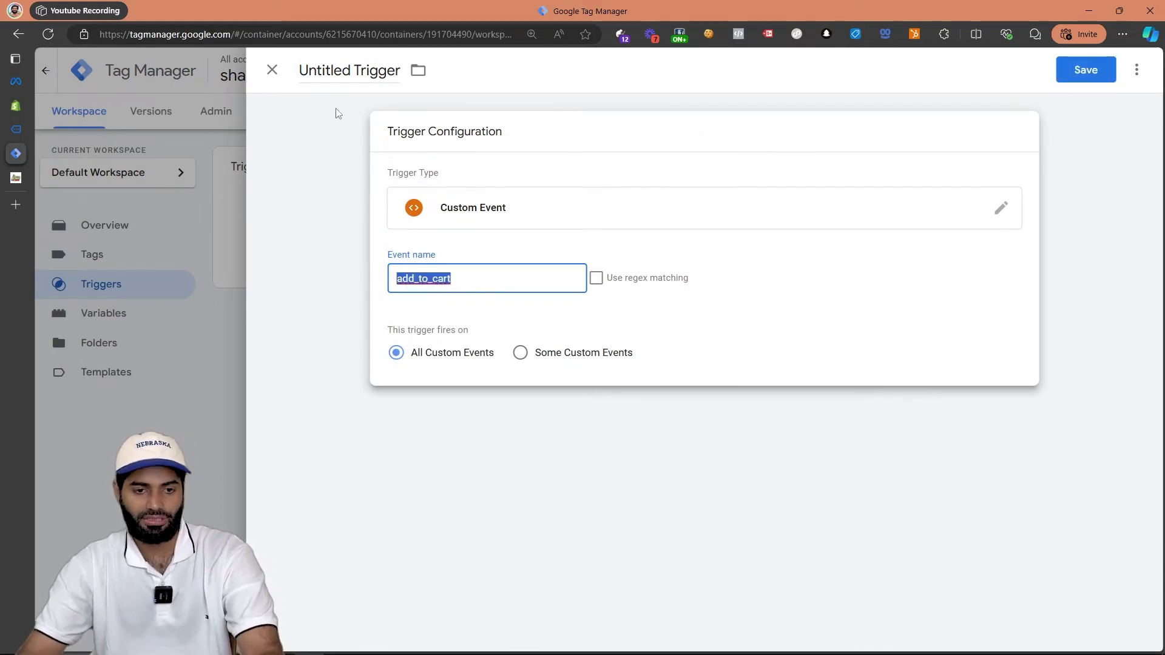
pyautogui.click(330, 75)
pyautogui.write('CE')
pyautogui.hotkey('ctrl', 'v')
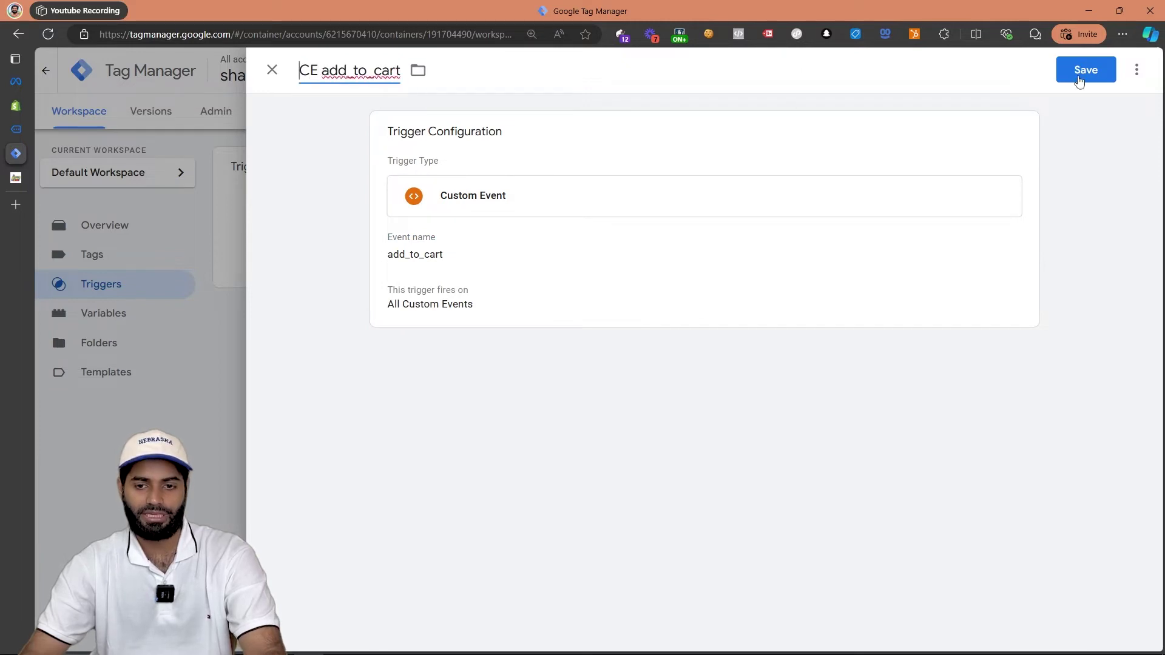
pyautogui.click(1099, 68)
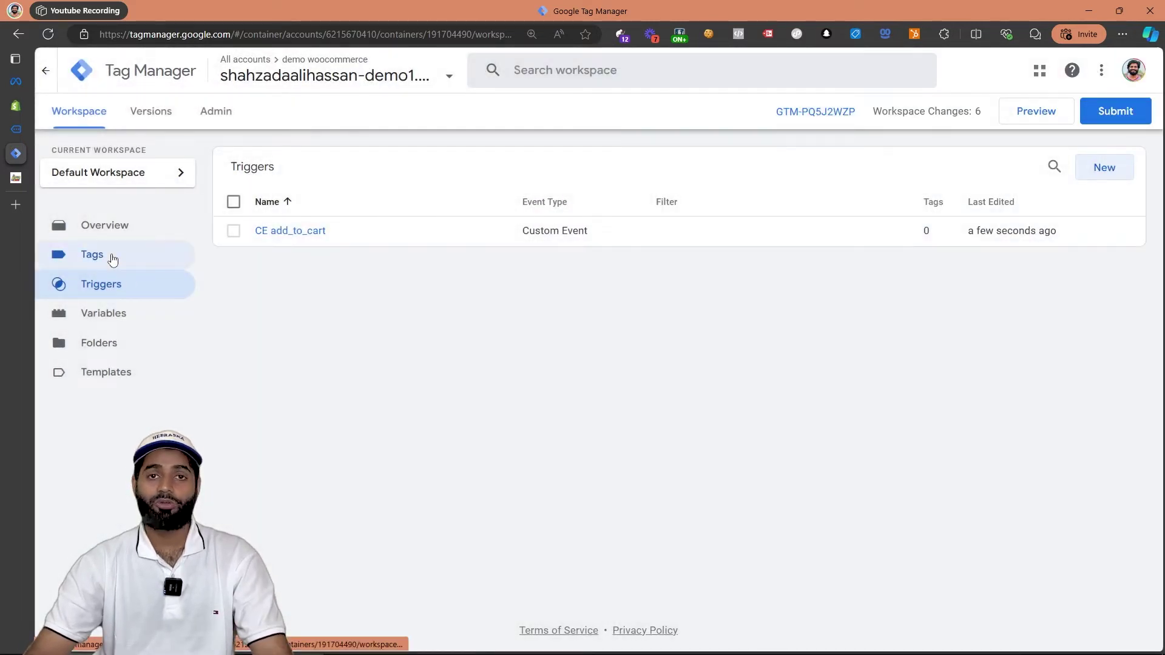
pyautogui.click(113, 260)
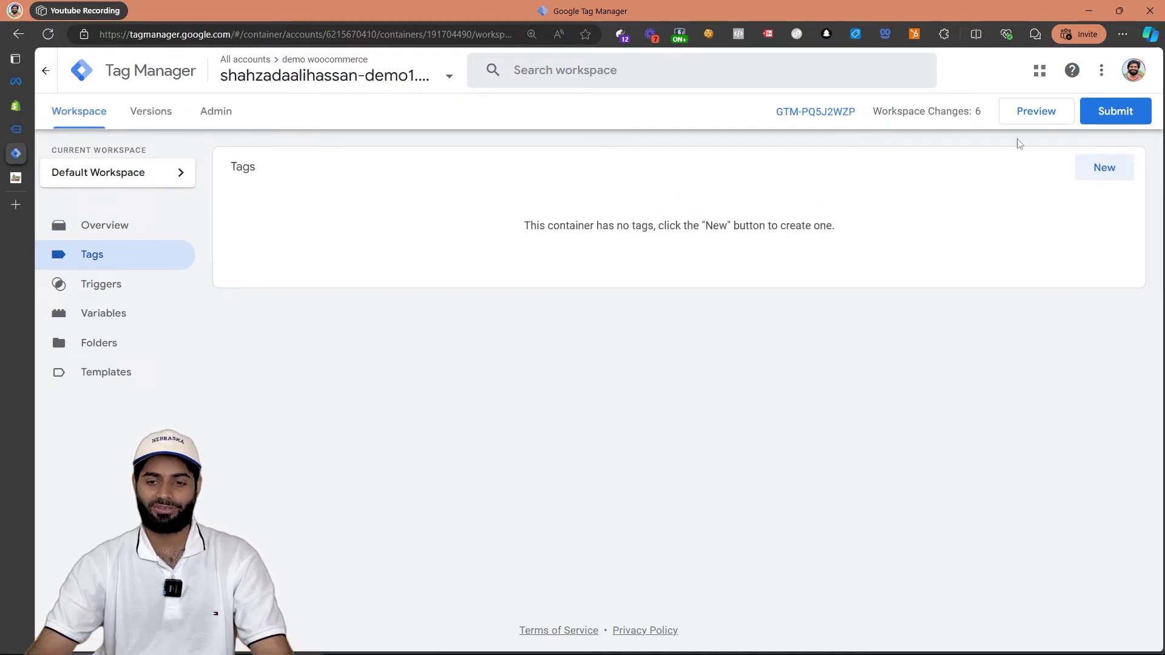
# Create a new tag firing on All Pages with the Facebook Pixel tag type.
pyautogui.click(1097, 170)
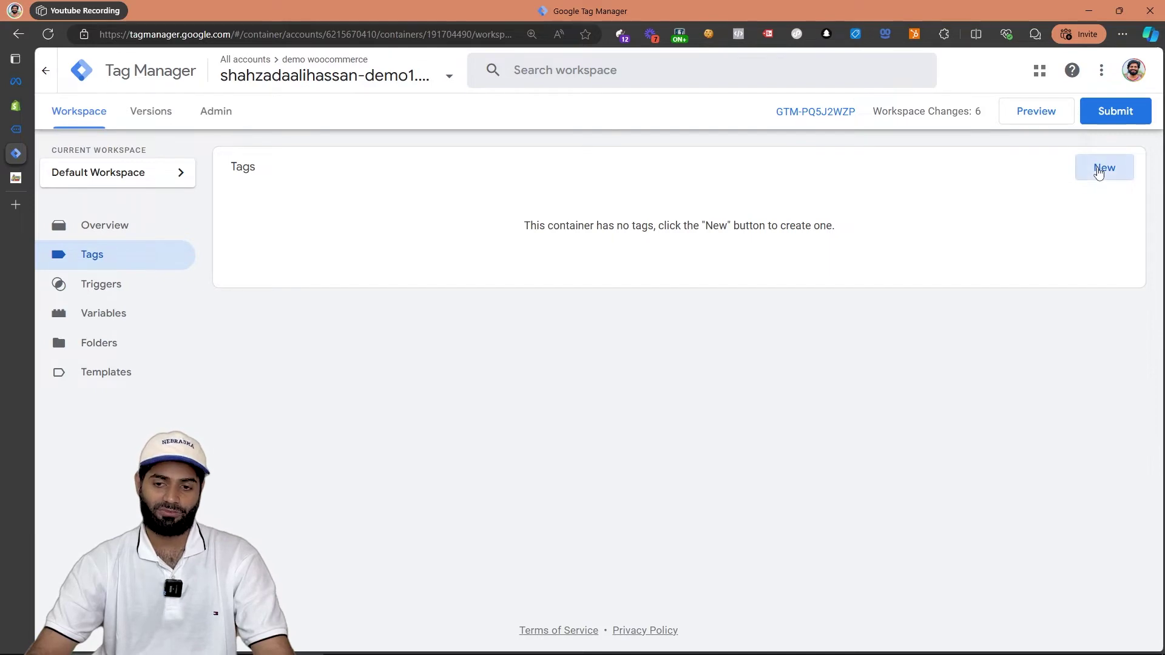
pyautogui.click(533, 450)
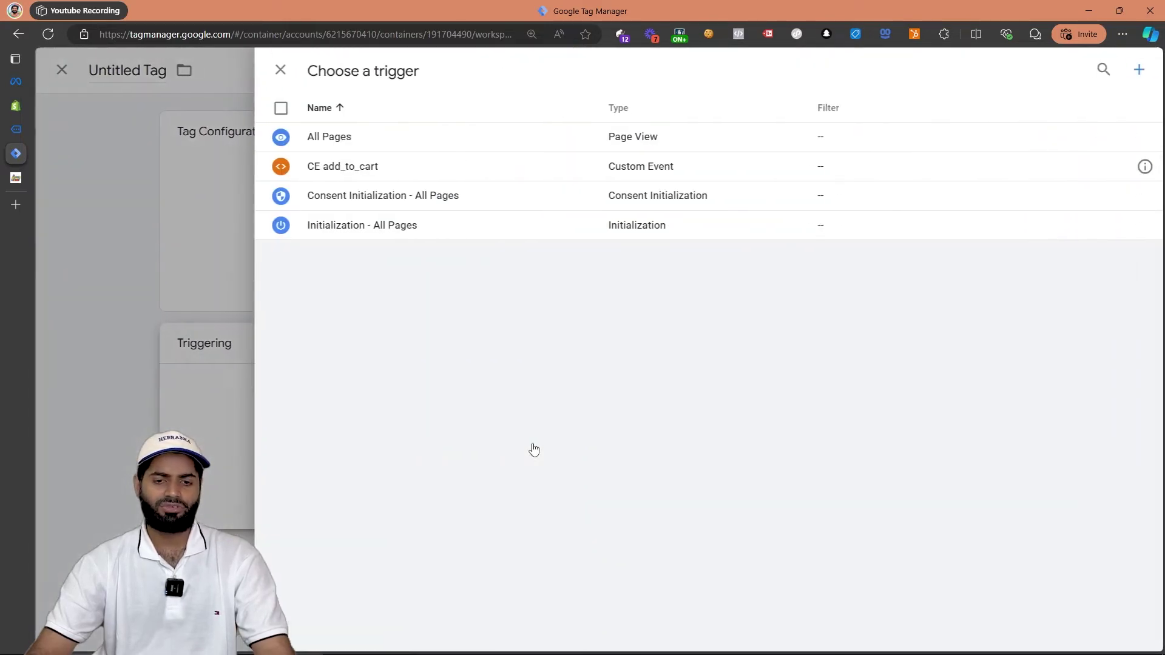
pyautogui.click(423, 134)
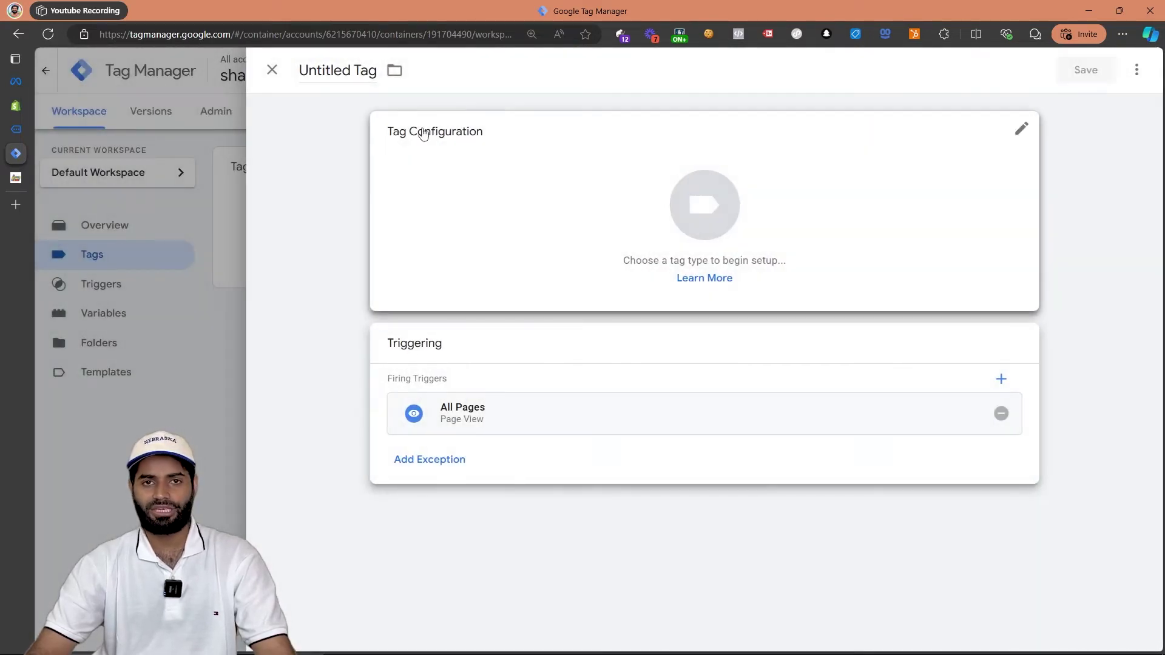
pyautogui.click(427, 189)
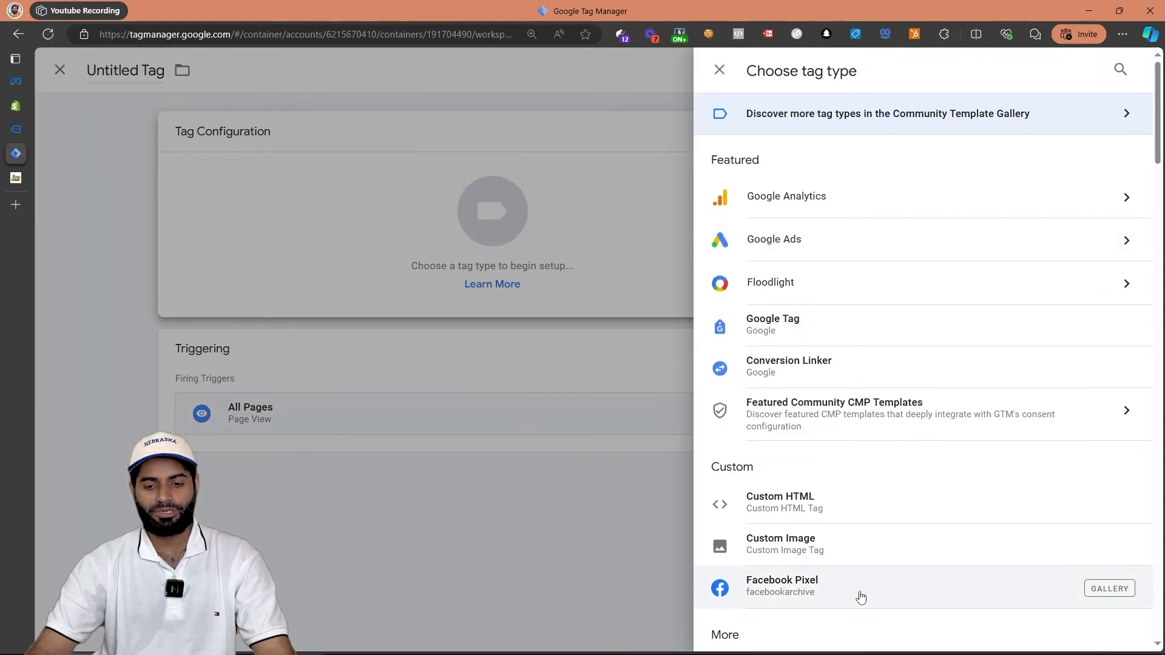
pyautogui.click(861, 597)
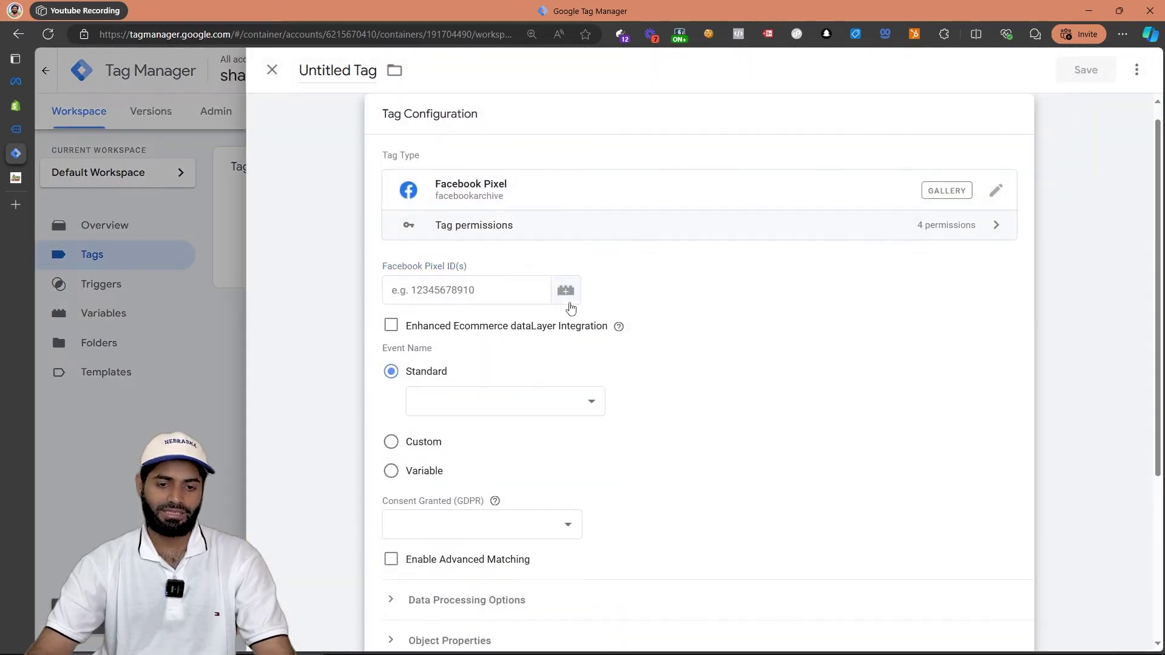
# Set the pixel ID to {{Meta Pixel ID}}, name the tag 'Meta Configuration Tag', and save it.
pyautogui.click(566, 291)
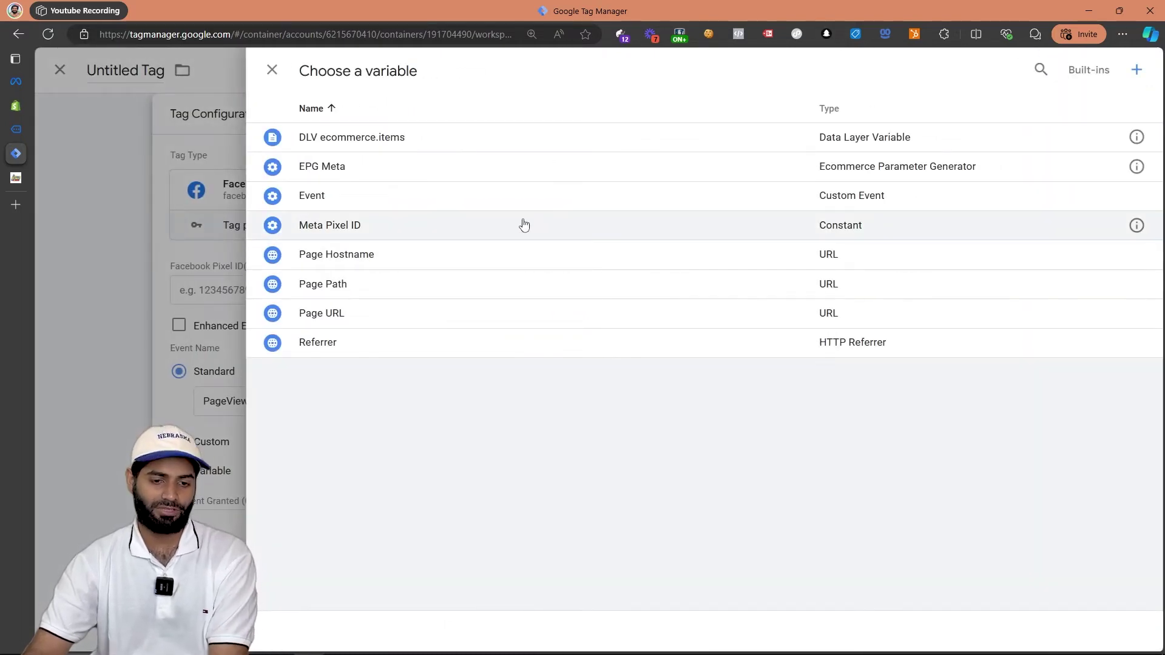
pyautogui.click(524, 225)
pyautogui.click(326, 71)
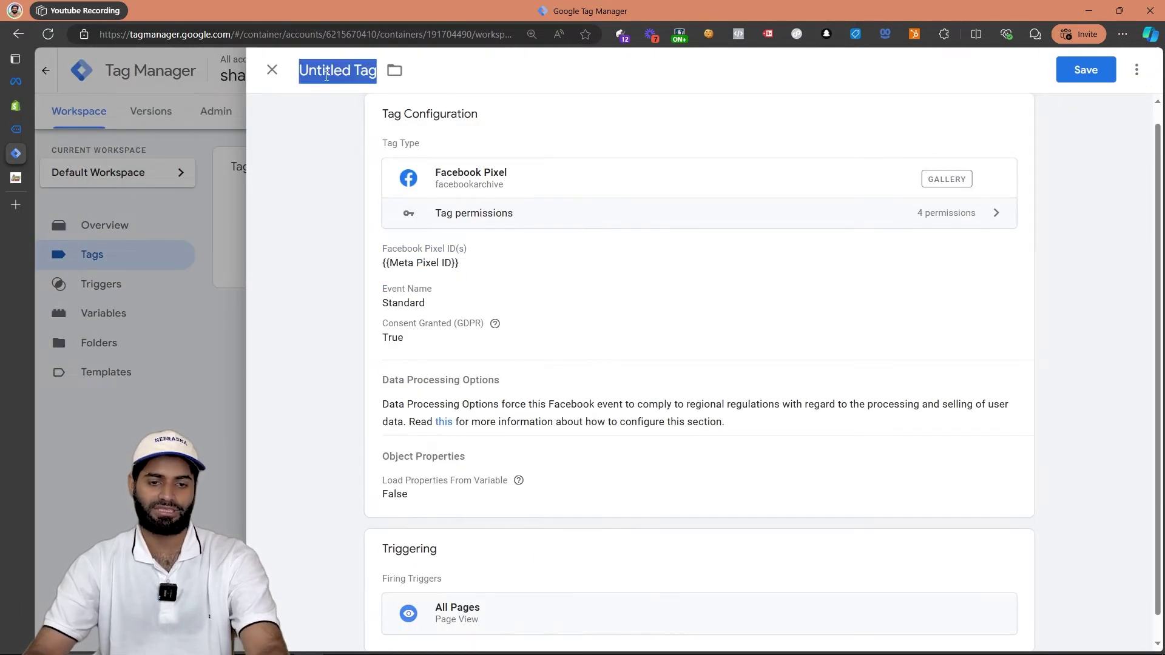
pyautogui.write('Meta Con')
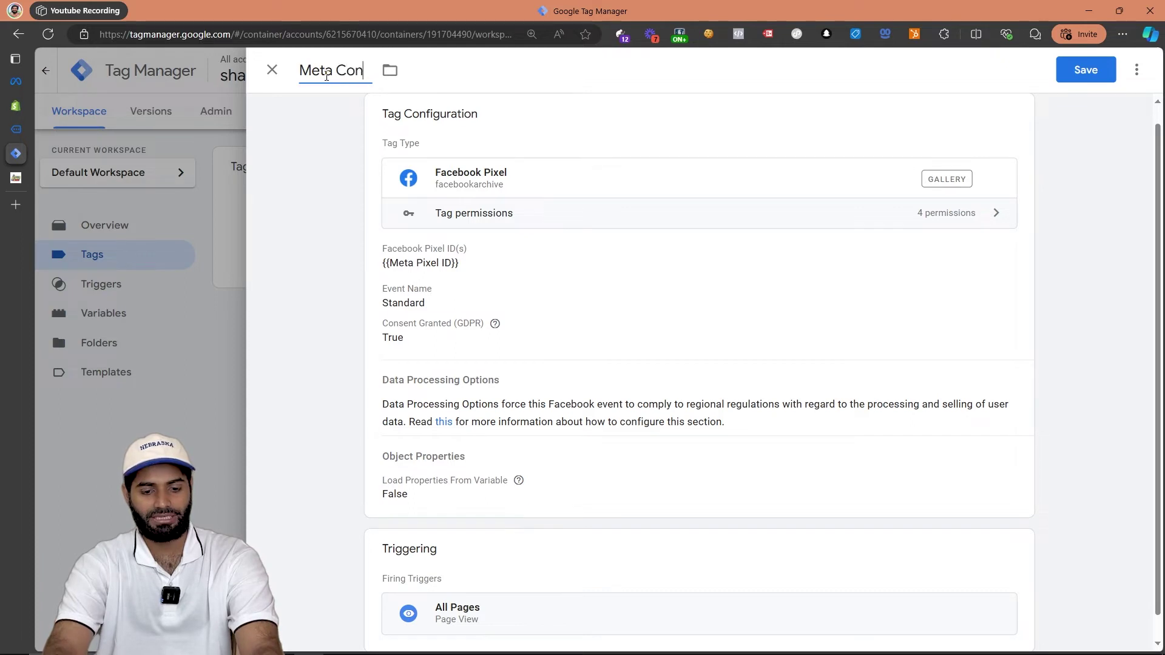
pyautogui.write('figuration Tag')
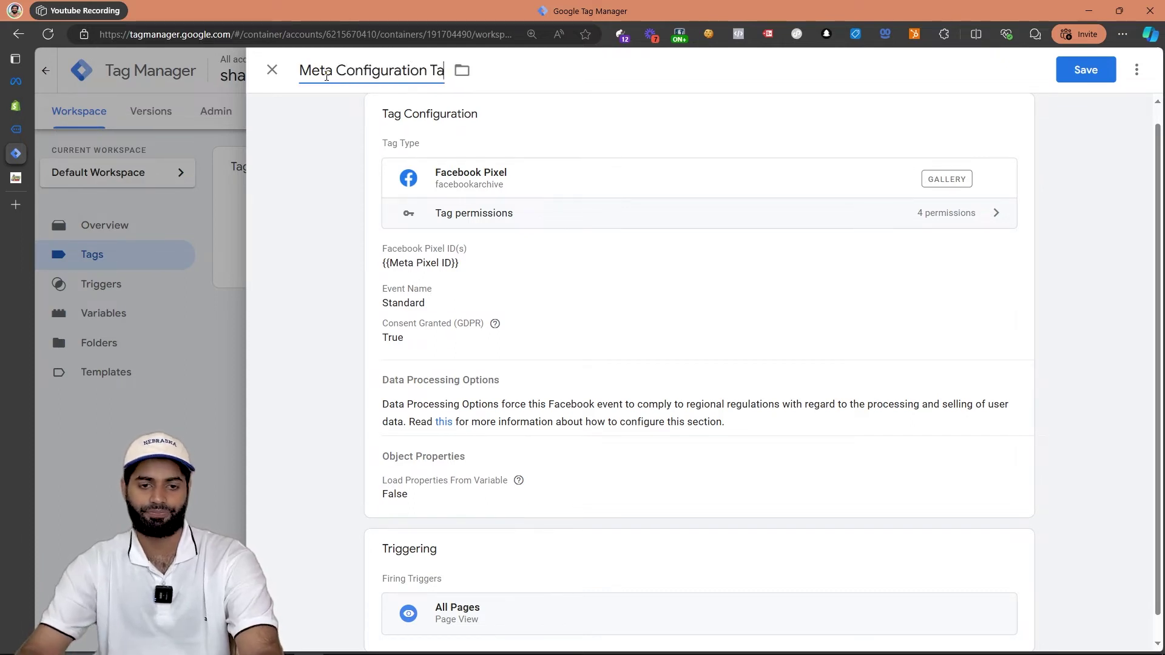
pyautogui.click(1083, 69)
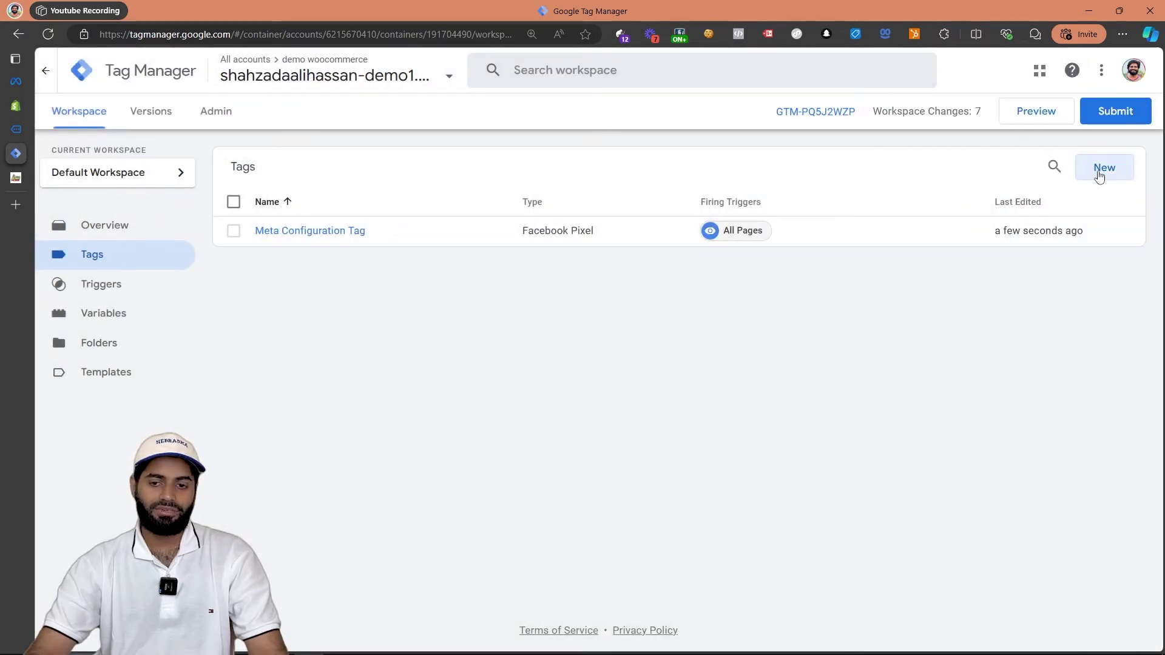
pyautogui.click(1100, 176)
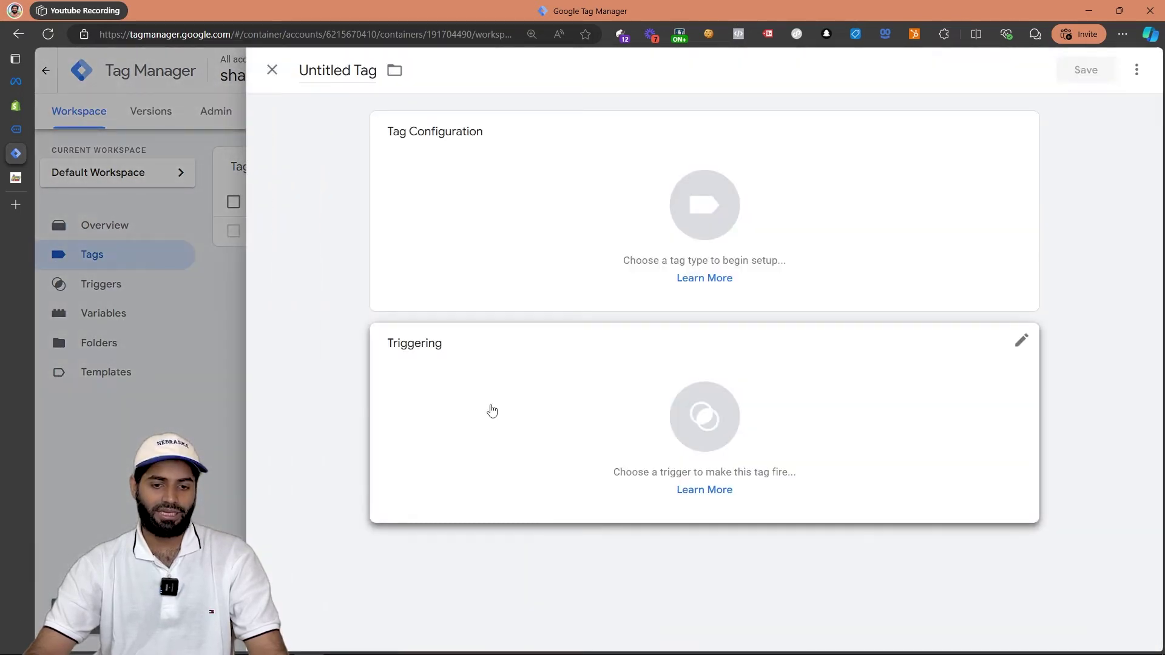
# Set the new tag to fire on CE add_to_cart as a Facebook Pixel tag using {{Meta Pixel ID}}.
pyautogui.click(492, 411)
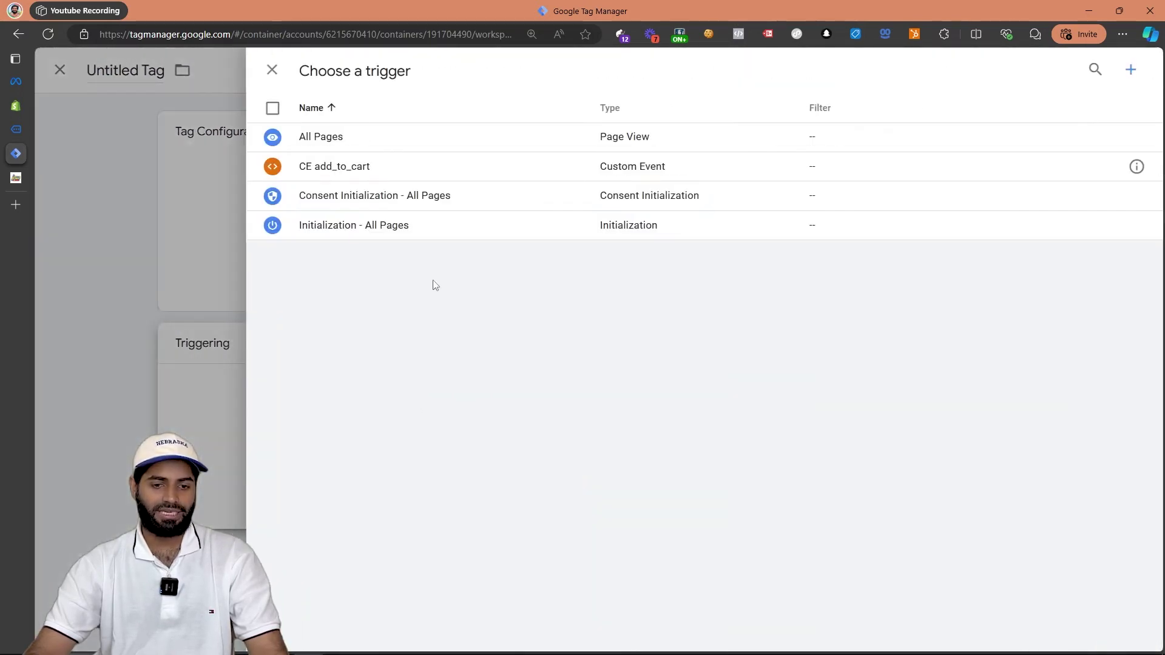
pyautogui.click(395, 173)
pyautogui.click(498, 207)
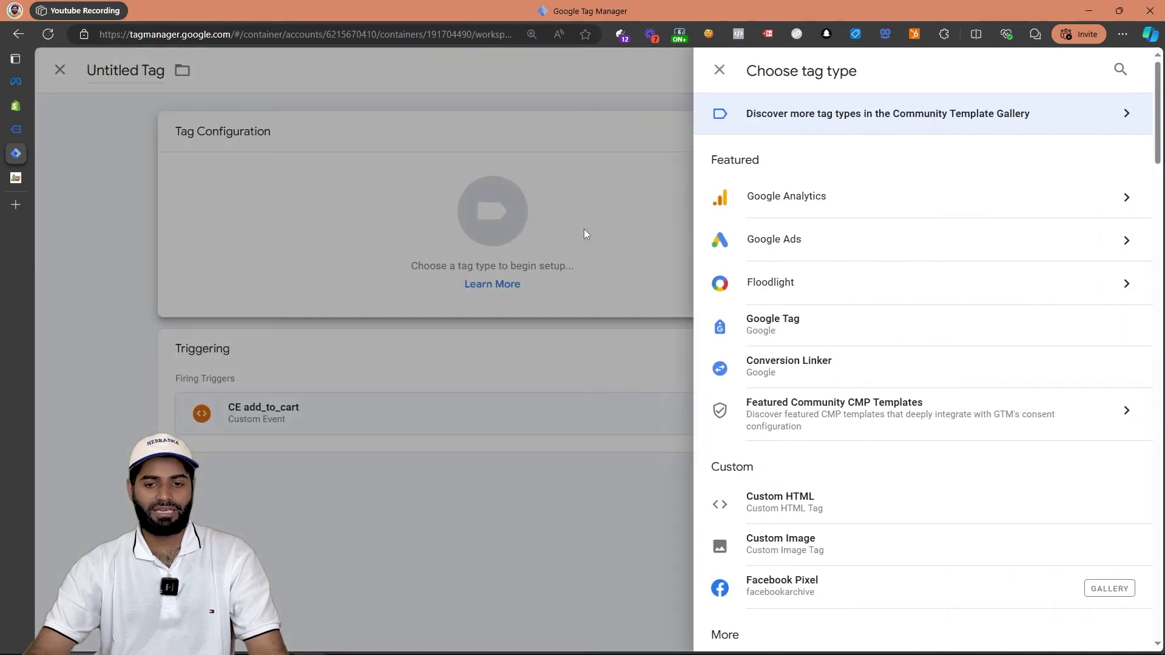
pyautogui.click(783, 583)
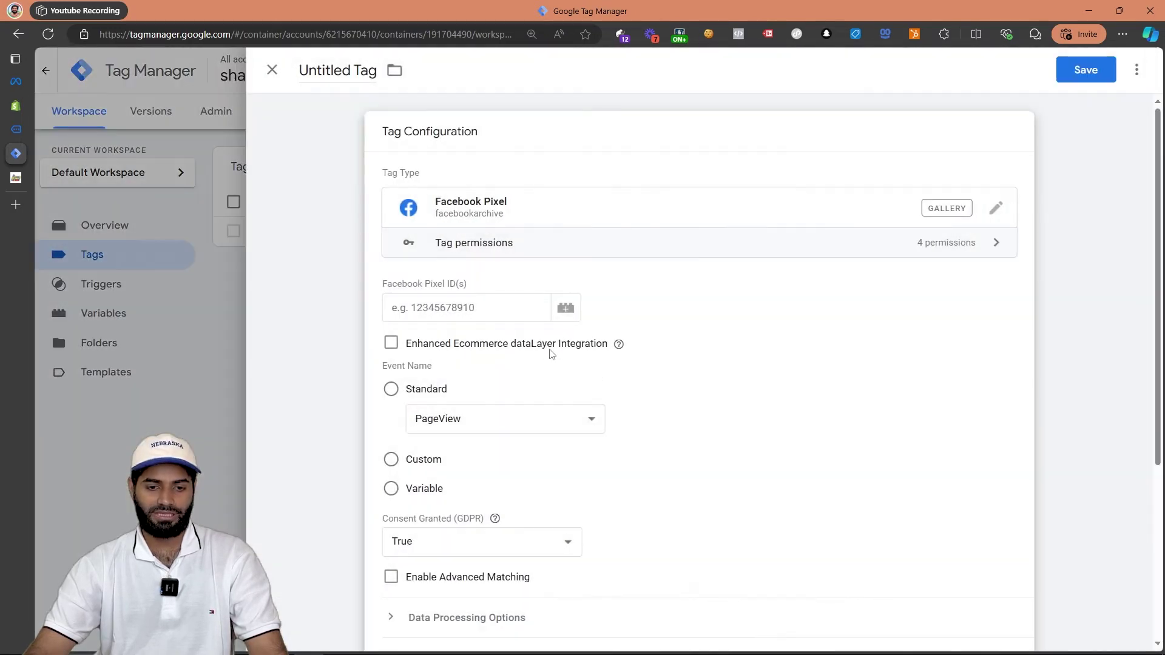
pyautogui.click(571, 306)
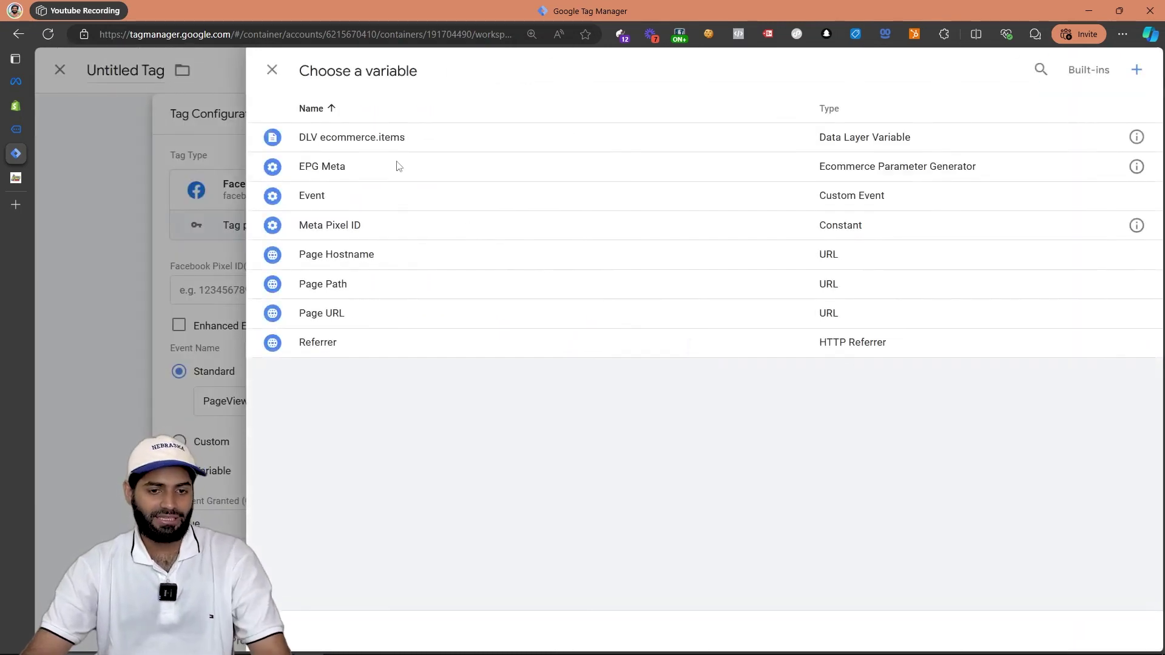
pyautogui.click(387, 237)
# Choose standard event AddToCart and load object properties from the {{EPG Meta}} variable.
pyautogui.click(445, 411)
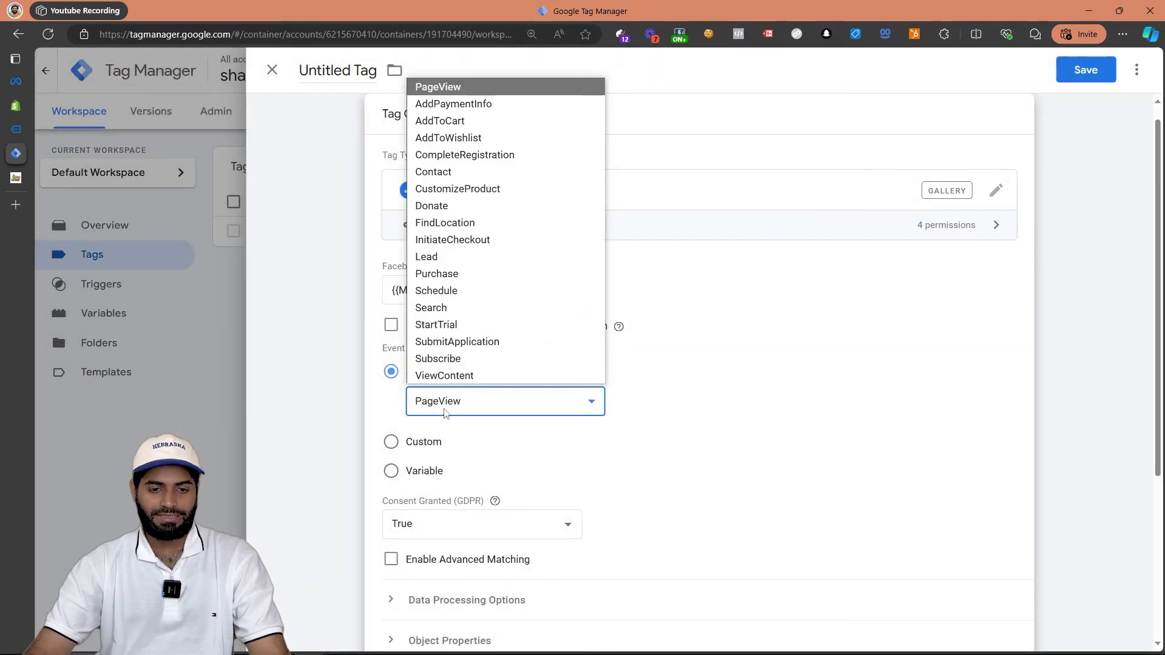
pyautogui.click(440, 121)
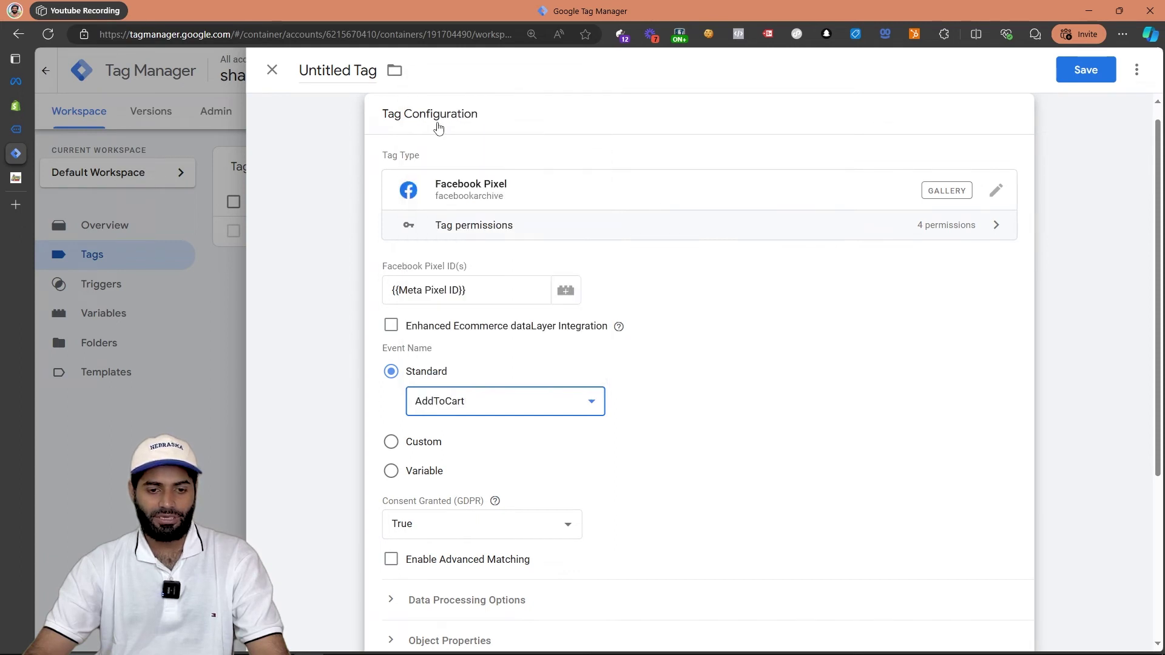
pyautogui.scroll(-2, 475, 291)
pyautogui.scroll(-1, 475, 291)
pyautogui.click(479, 467)
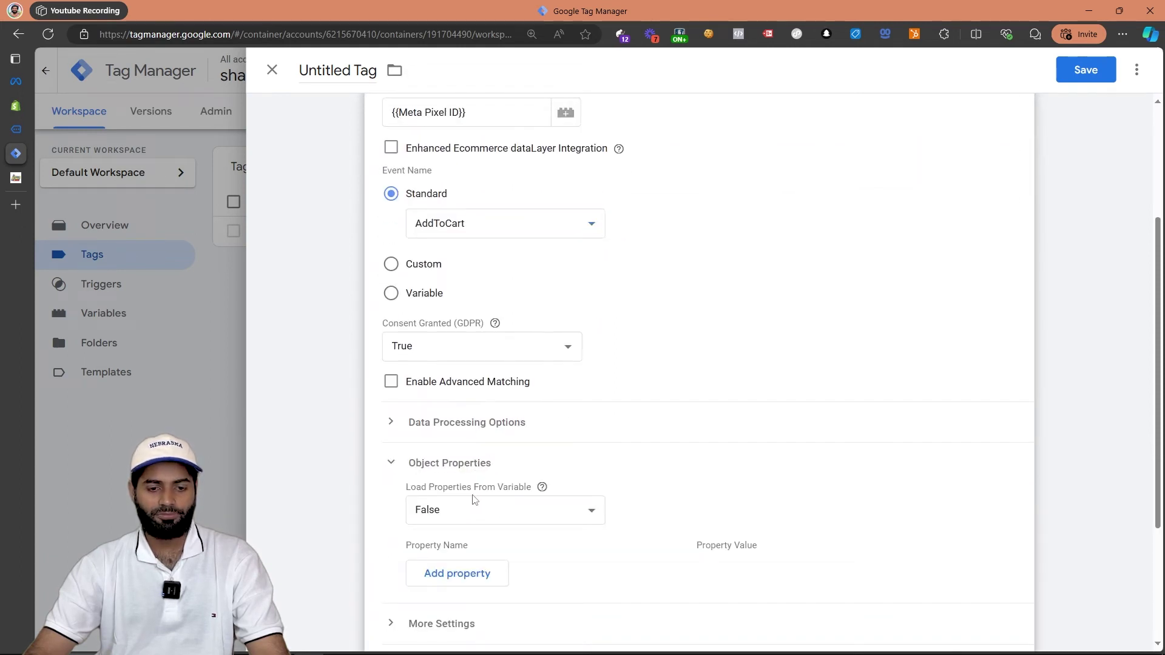
pyautogui.click(449, 510)
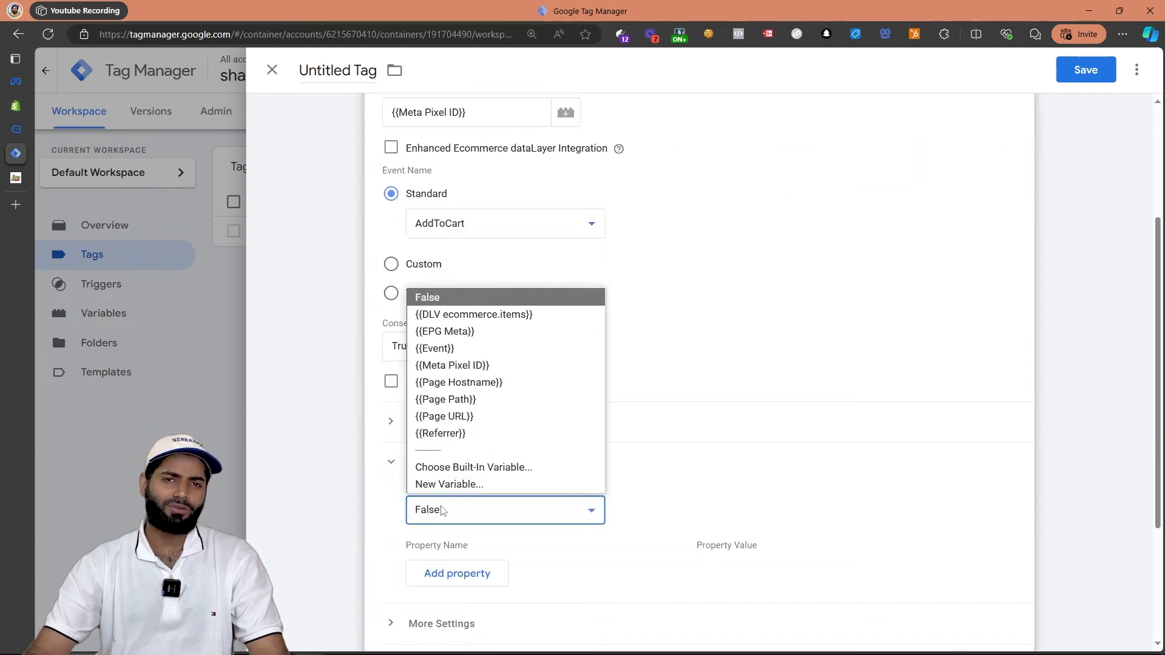
pyautogui.click(469, 332)
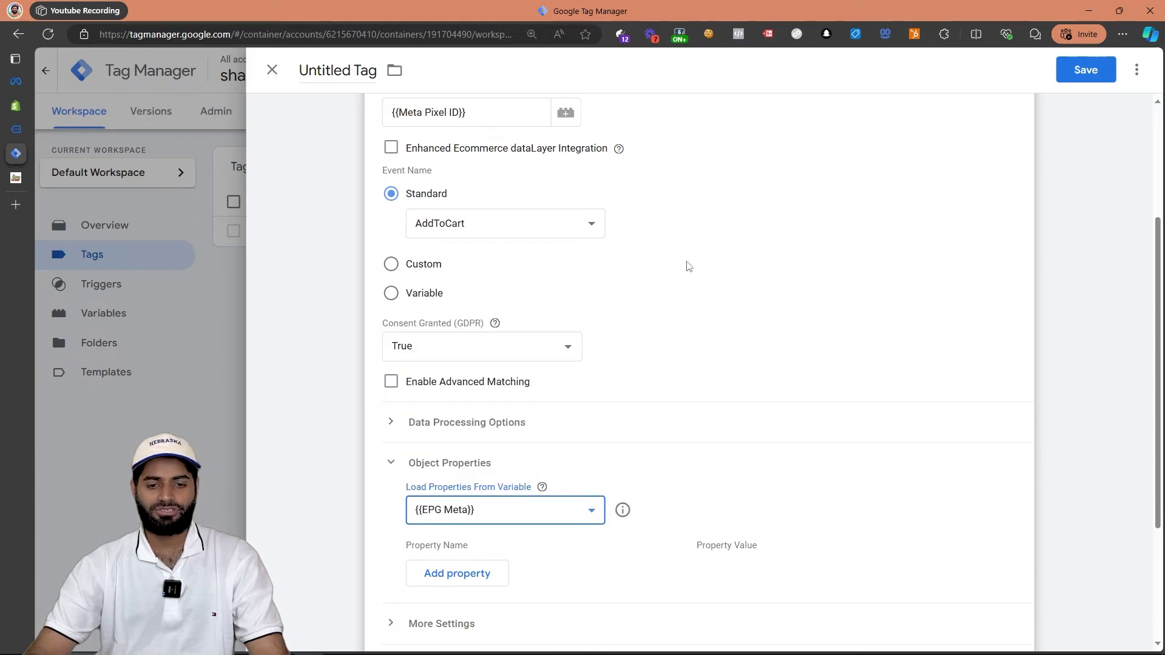
# Save the tag under the name 'Meta AddToCart'.
pyautogui.click(1085, 70)
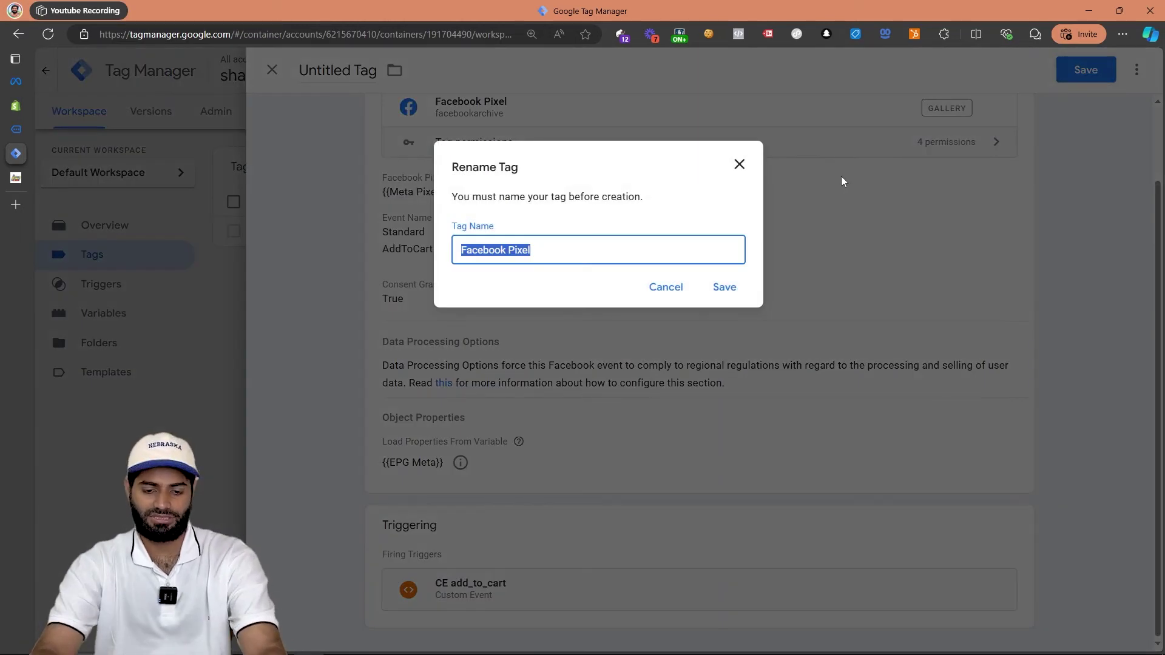
pyautogui.write('Meta Add')
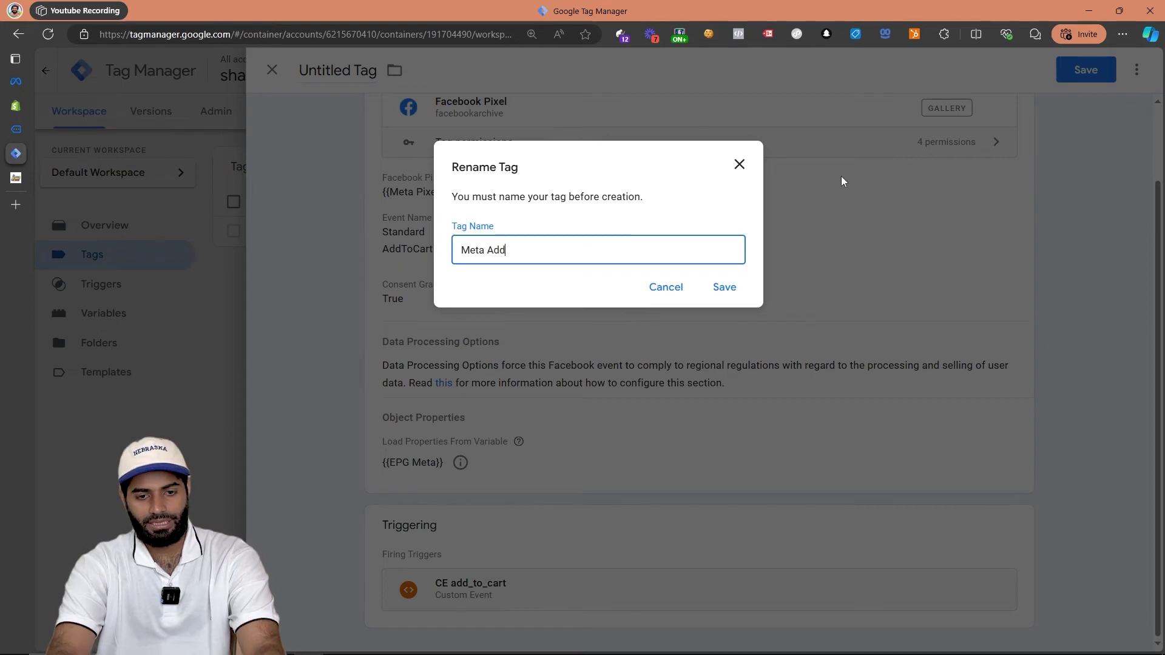
pyautogui.write('ToCart')
pyautogui.click(726, 286)
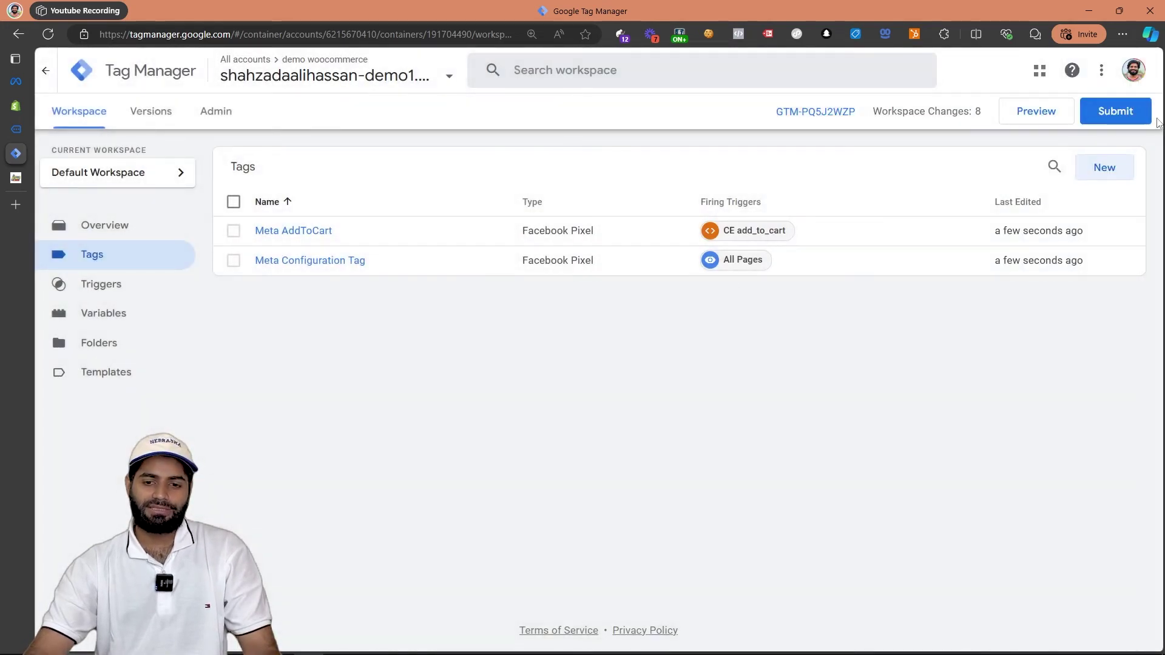
# Submit and publish the workspace as version '[TrackingACademy] Meta AddToCart'.
pyautogui.click(1126, 116)
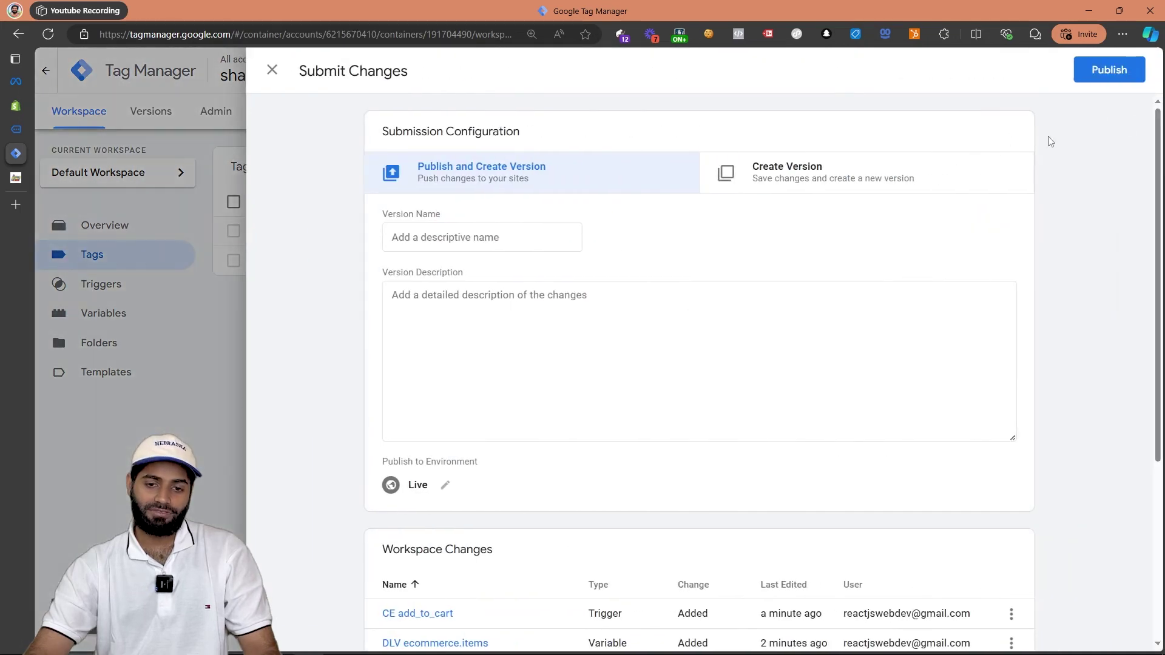
pyautogui.click(1130, 69)
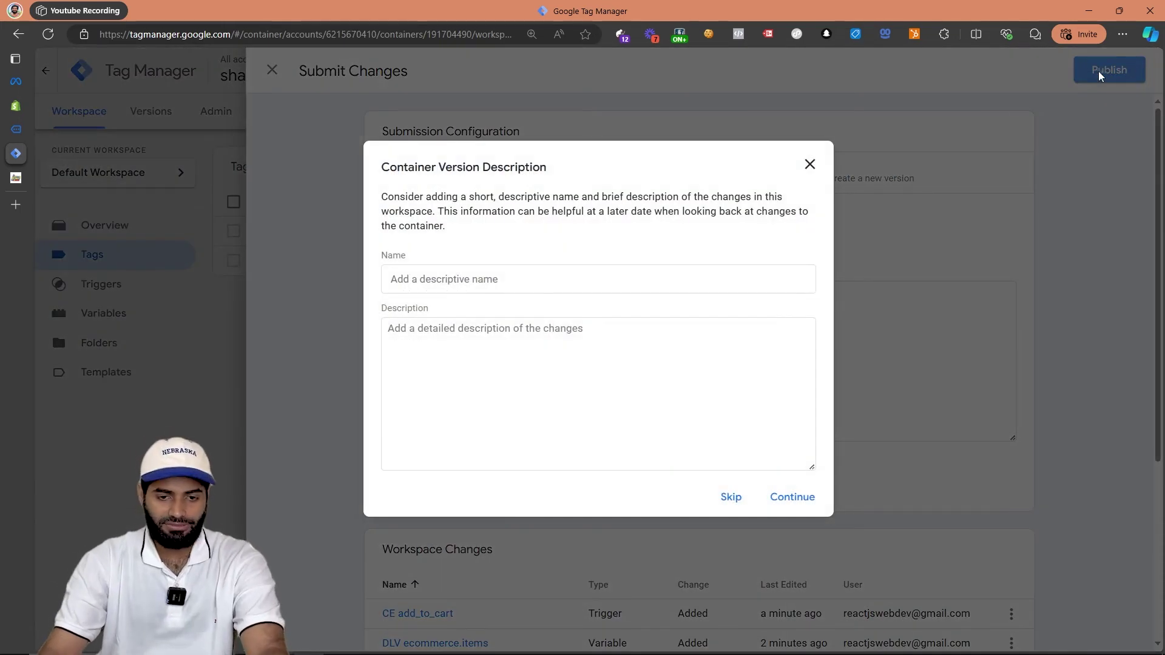
pyautogui.click(758, 276)
pyautogui.write('[Tracking')
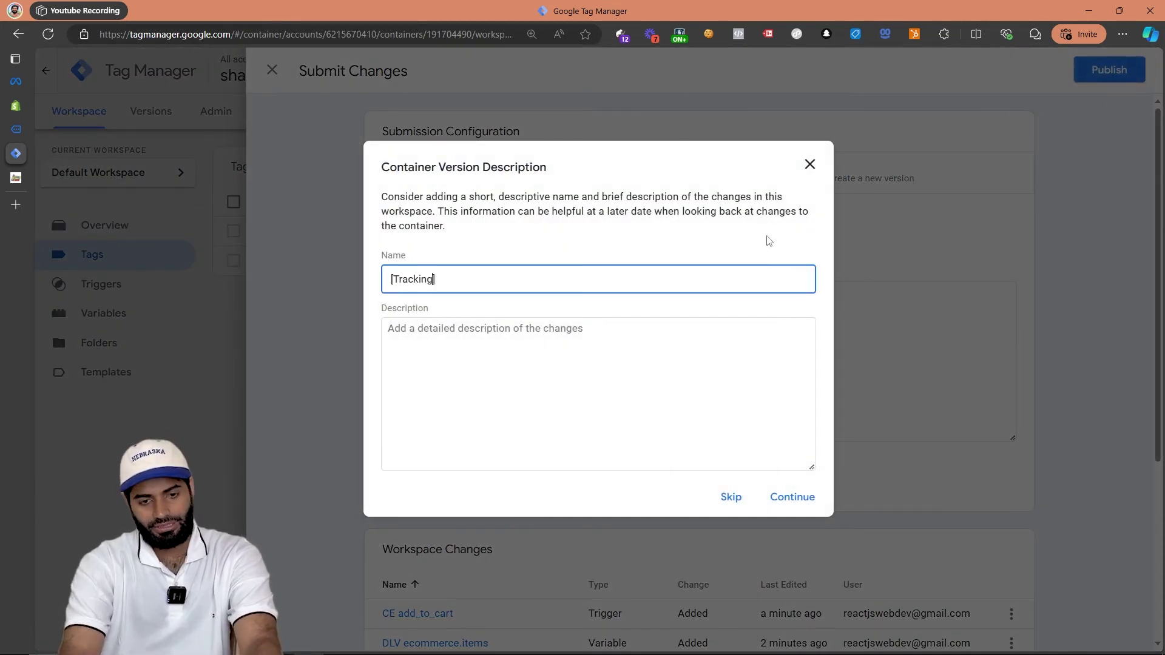
pyautogui.write('ACademy] Meta ')
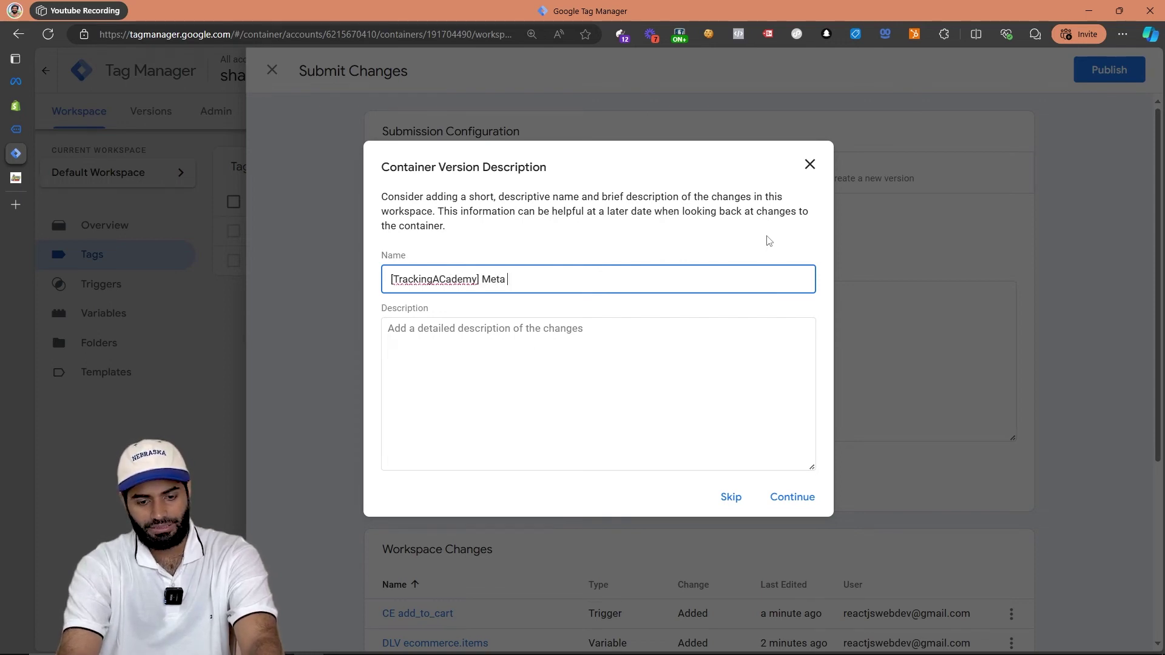
pyautogui.write('AddToCart')
pyautogui.click(815, 508)
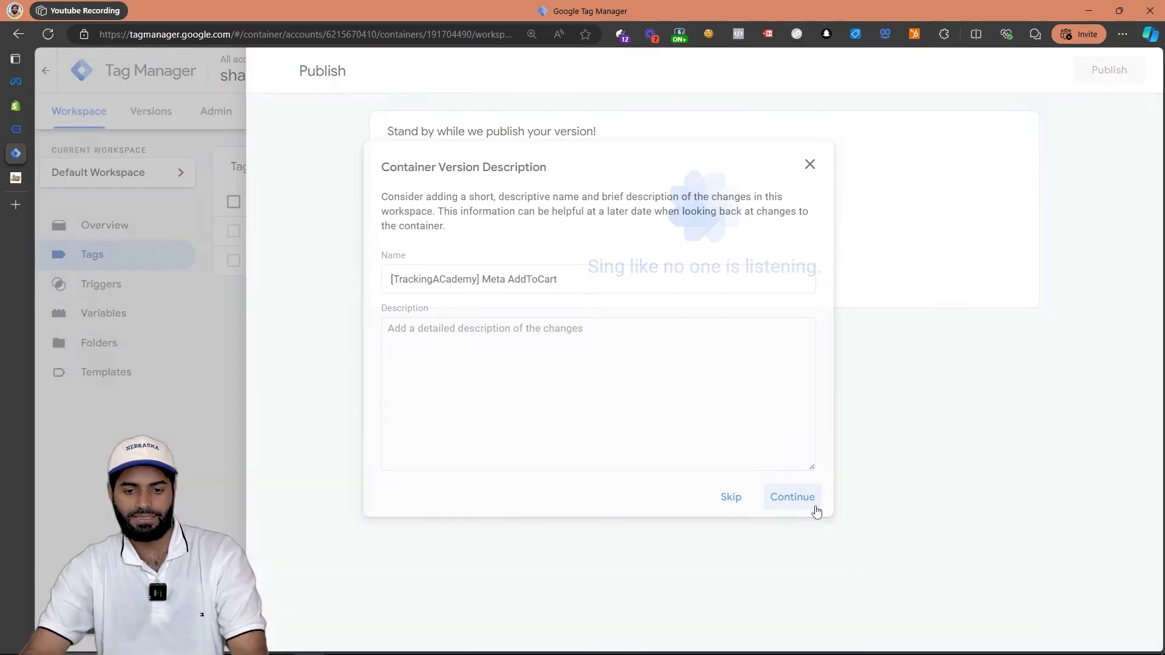
# Open the Product 001 Title page on the online store from the Shopify admin.
pyautogui.moveTo(115, 108)
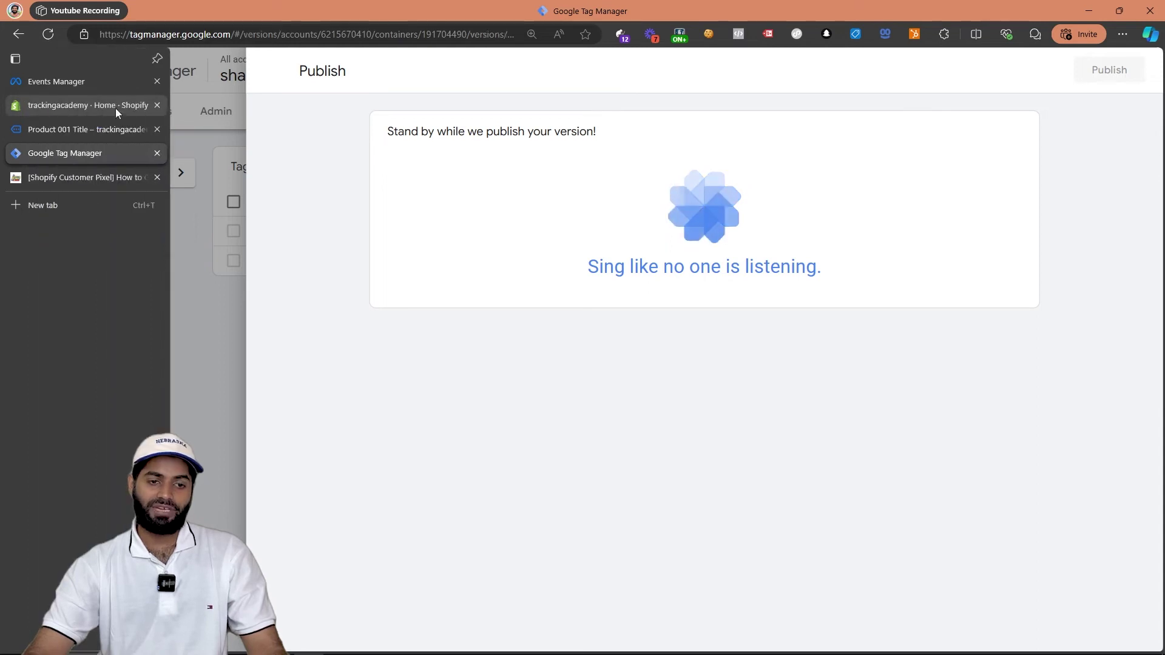
pyautogui.click(157, 130)
pyautogui.click(104, 102)
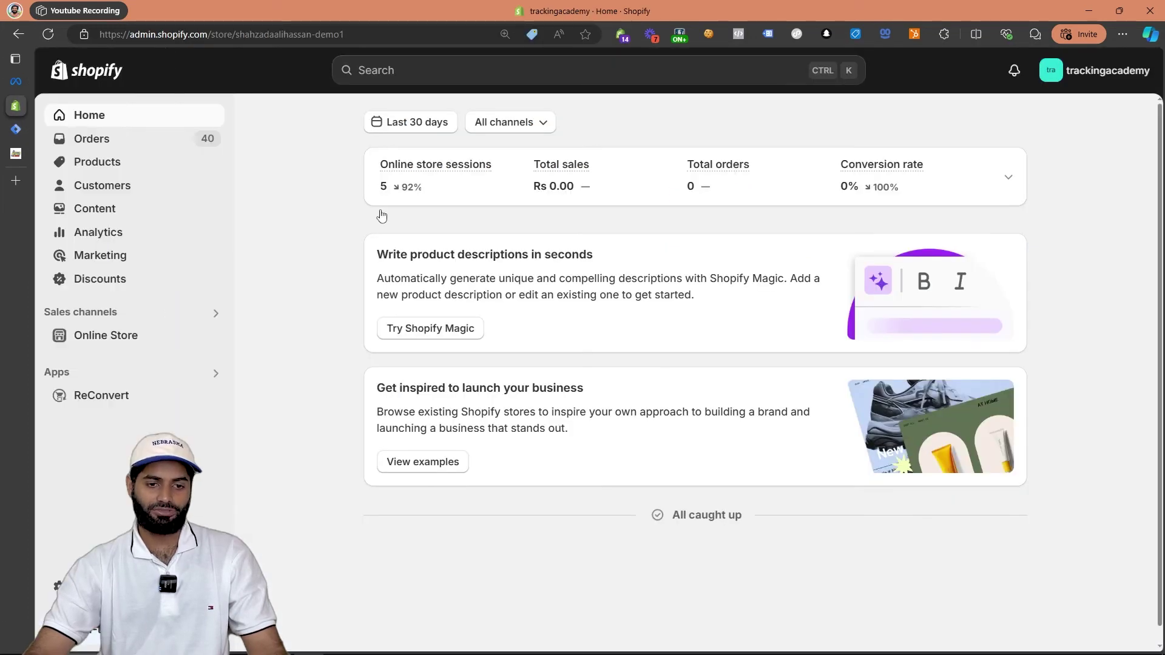
pyautogui.click(216, 335)
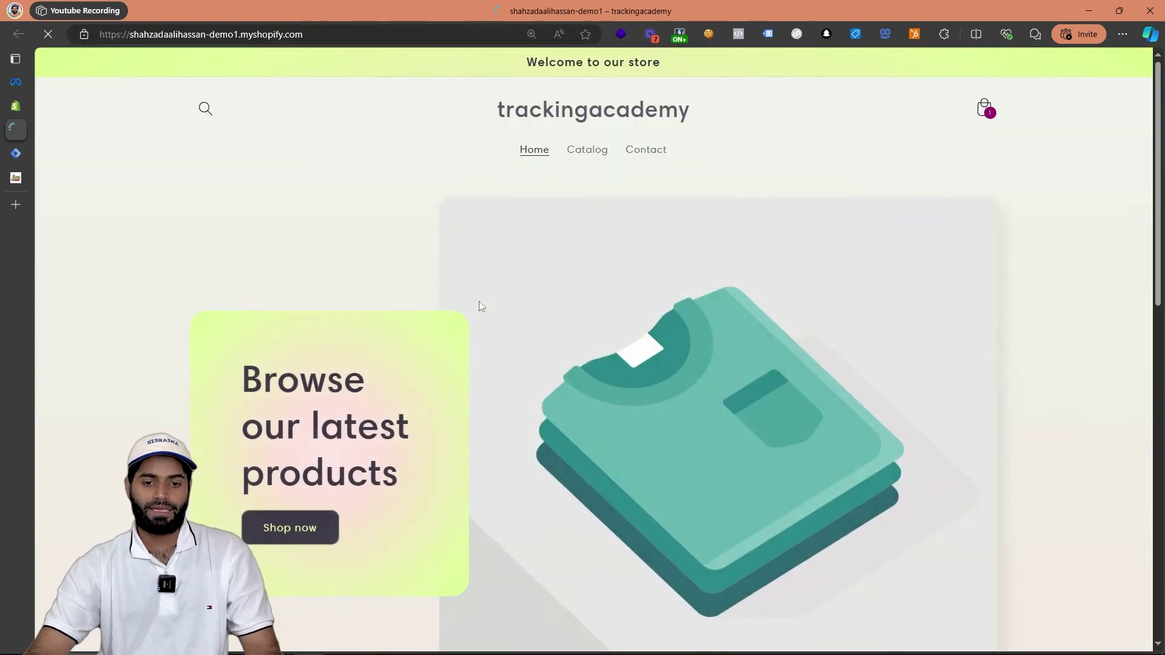
pyautogui.scroll(-7, 479, 305)
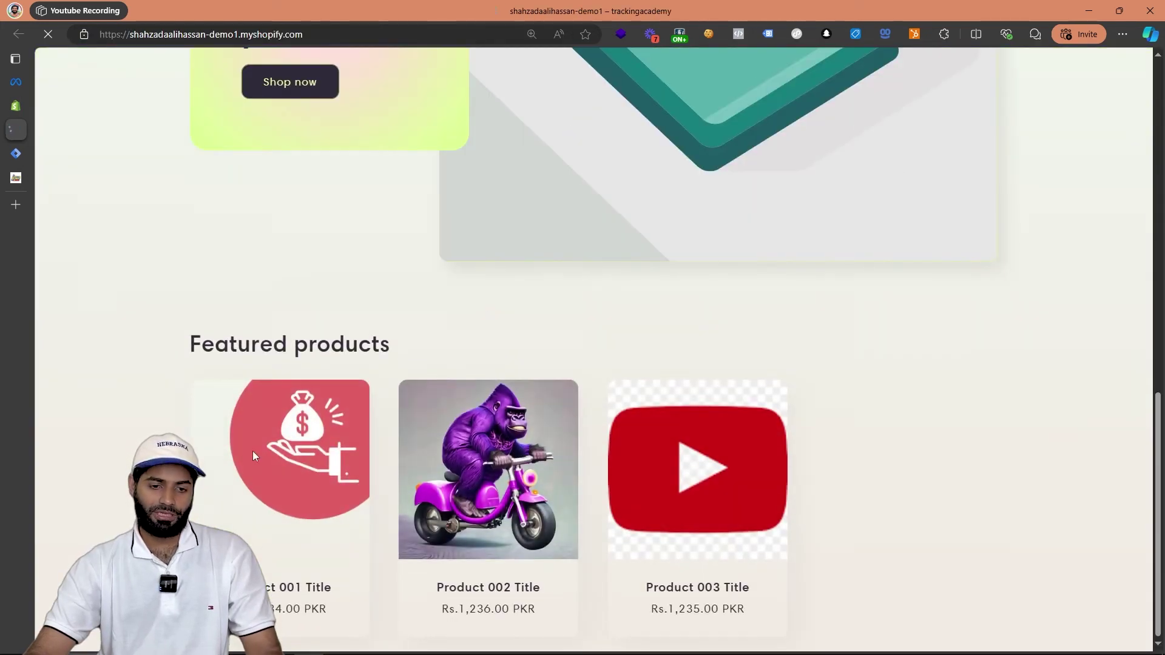
pyautogui.scroll(-6, 278, 460)
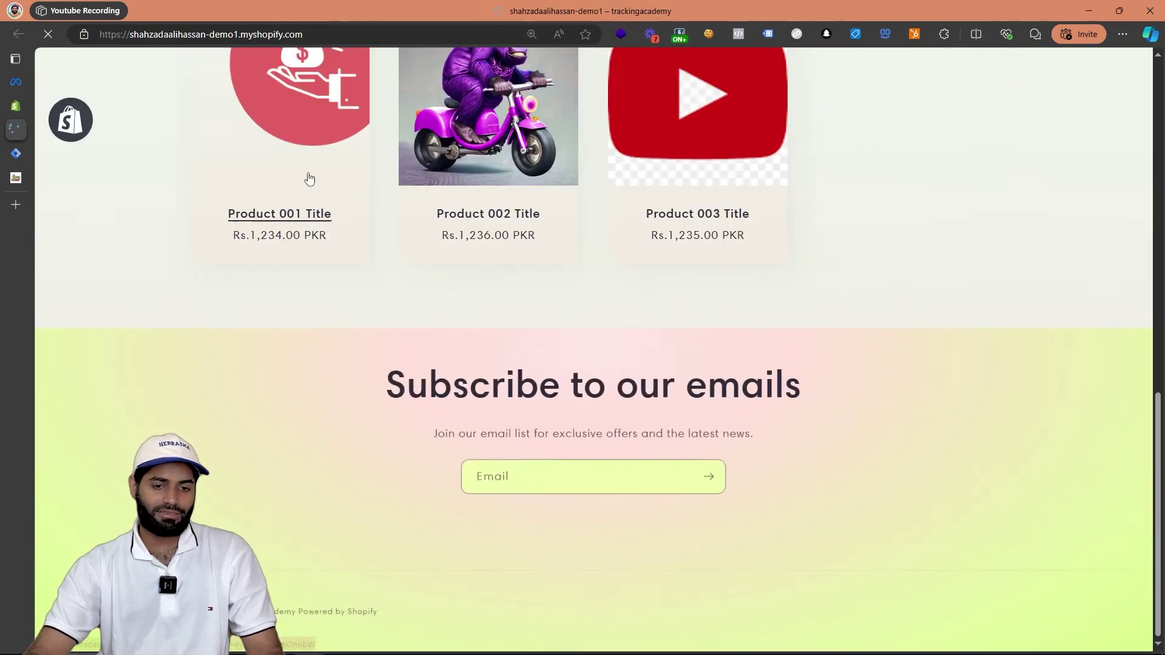
pyautogui.click(299, 229)
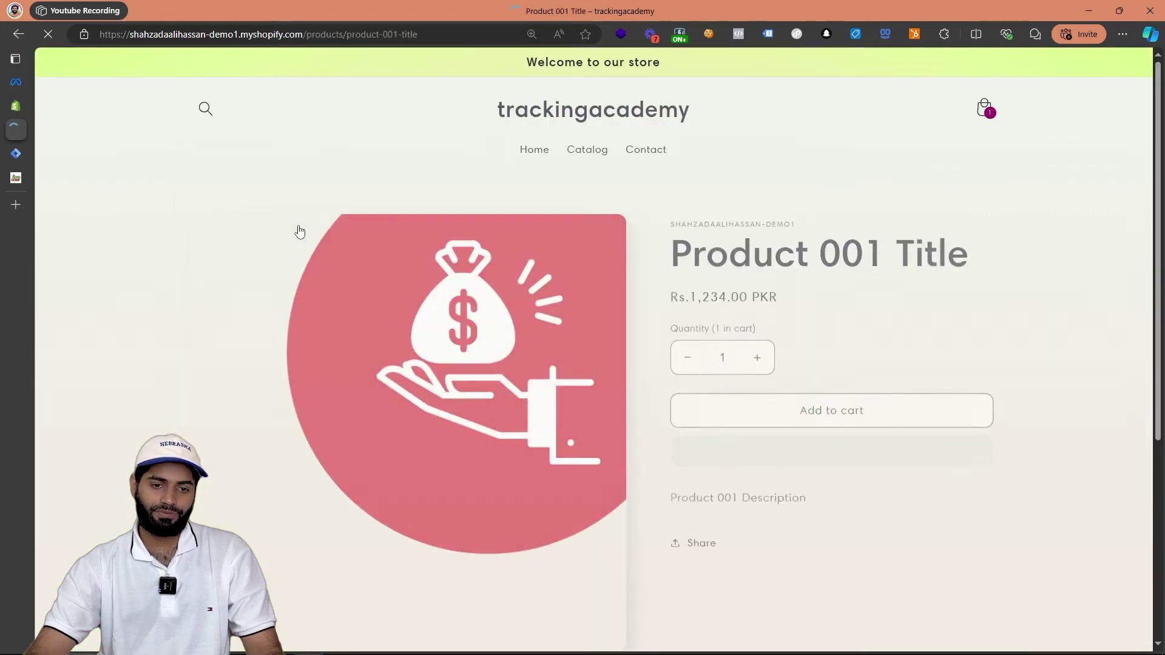
# Check the GTM container's dataLayer in Tag Assistant and the PageView event in Pixel Helper.
pyautogui.click(768, 34)
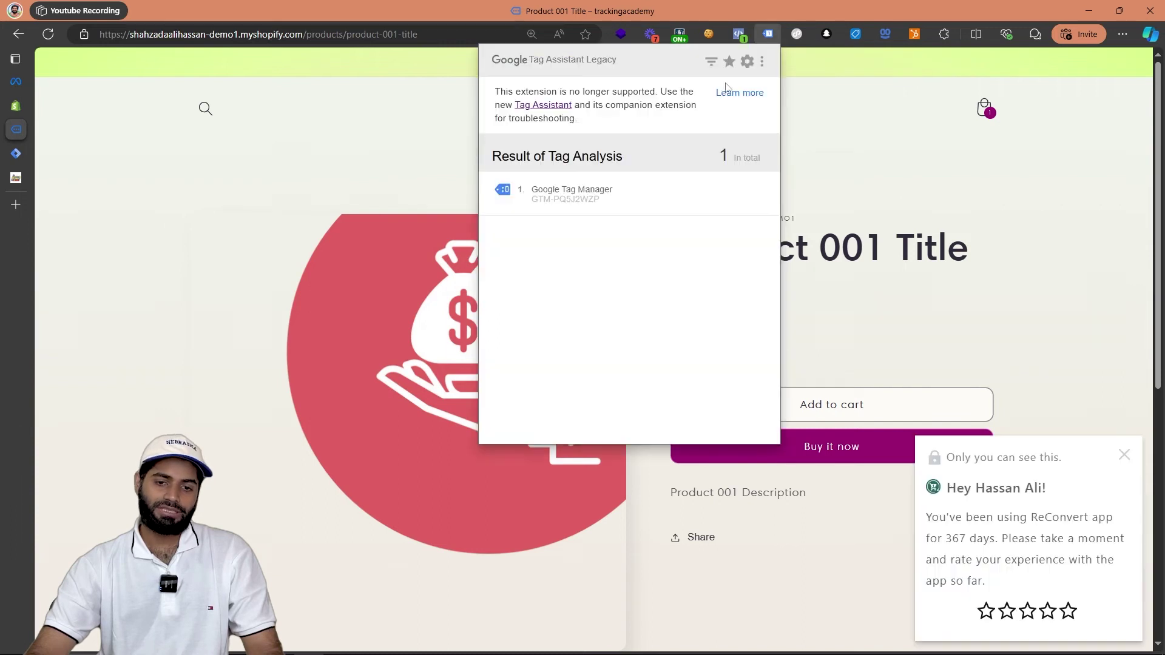
pyautogui.click(583, 202)
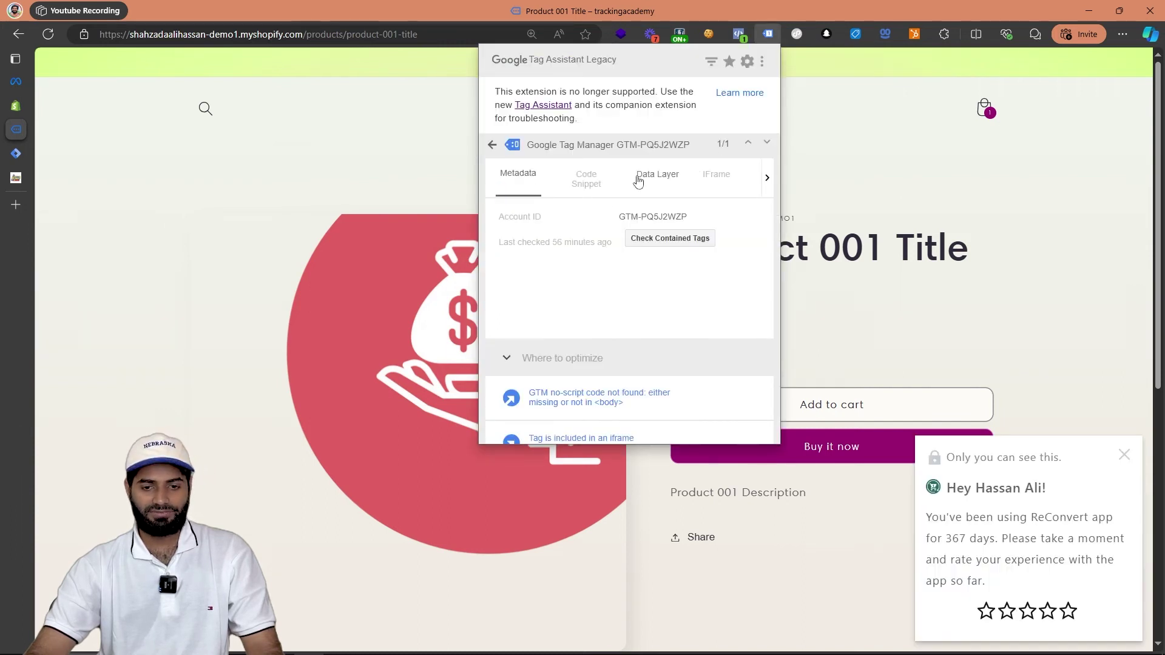
pyautogui.click(668, 175)
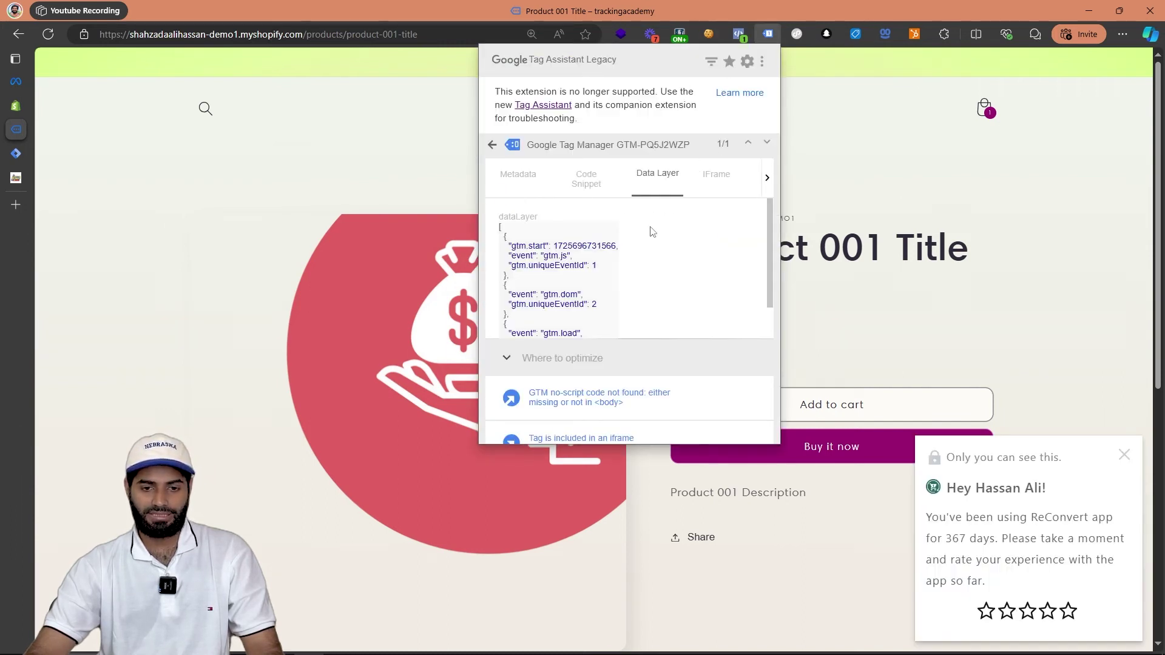
pyautogui.click(739, 34)
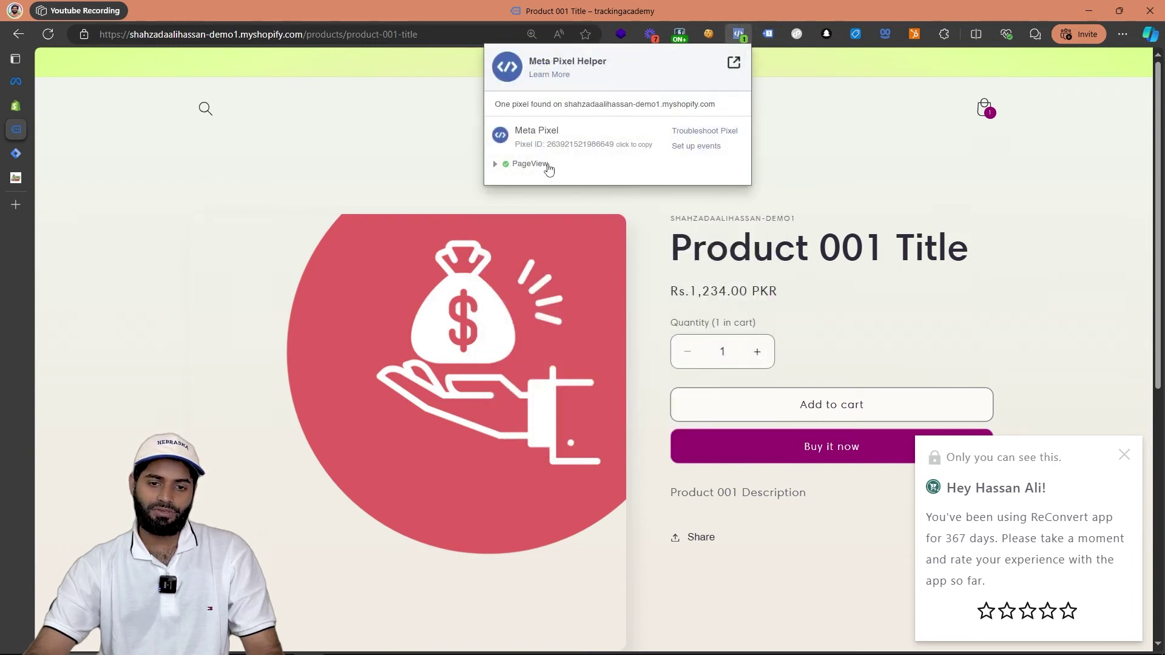
pyautogui.click(495, 165)
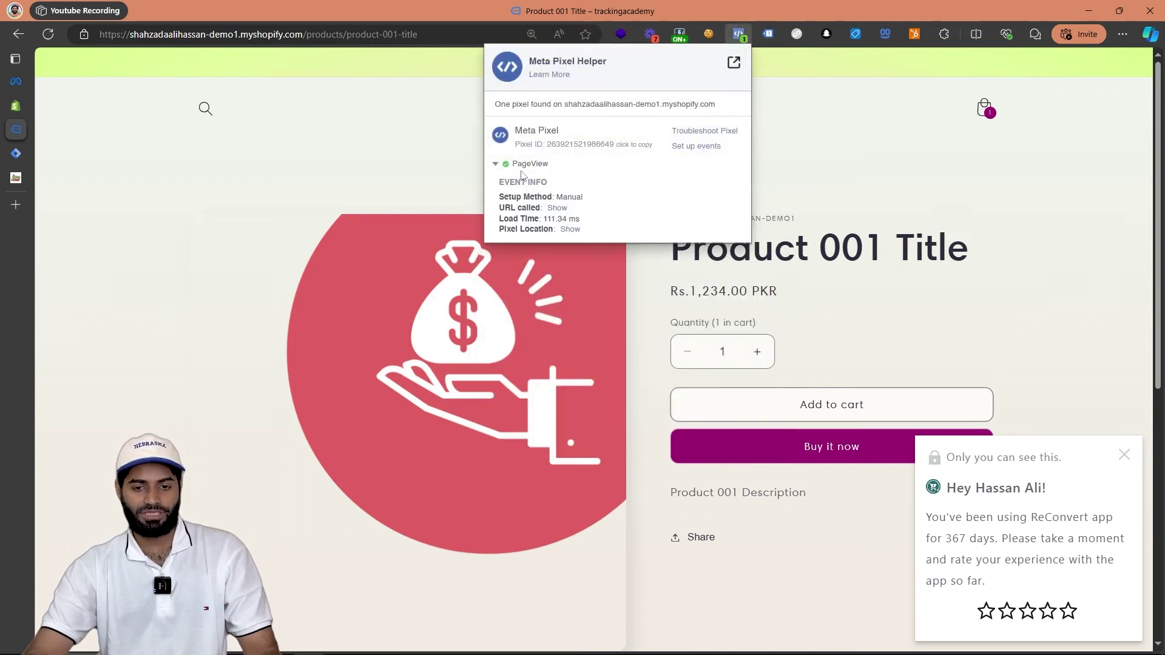
# Add Product 001 Title to the cart and inspect the AddToCart event's full contents in Pixel Helper.
pyautogui.click(770, 411)
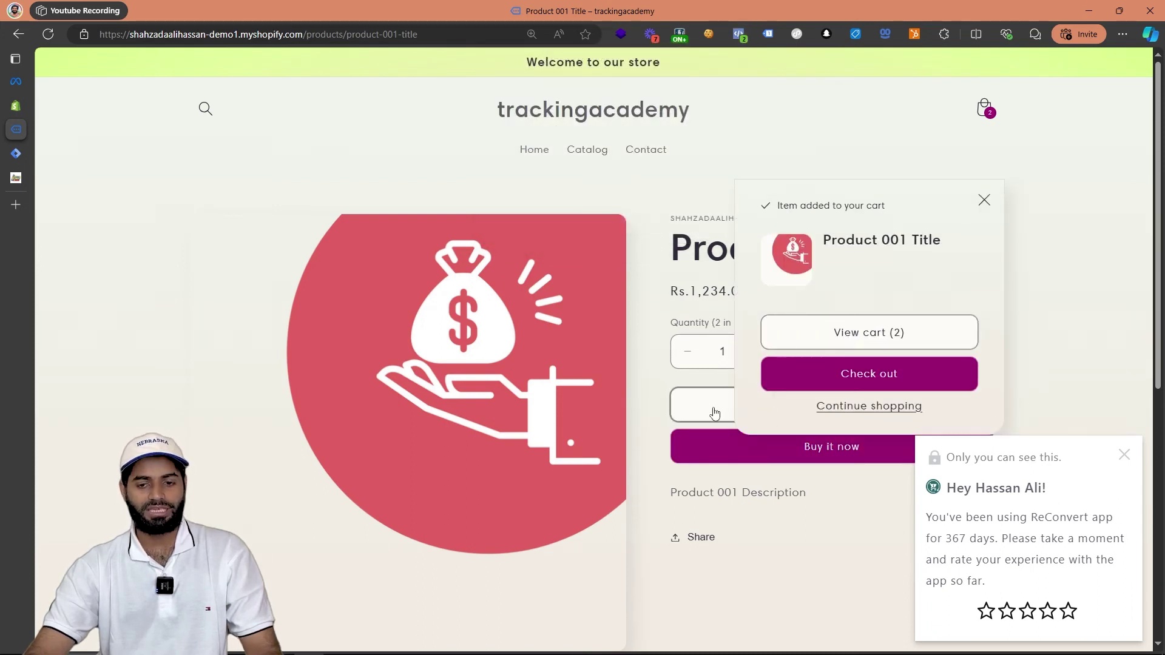
pyautogui.click(740, 34)
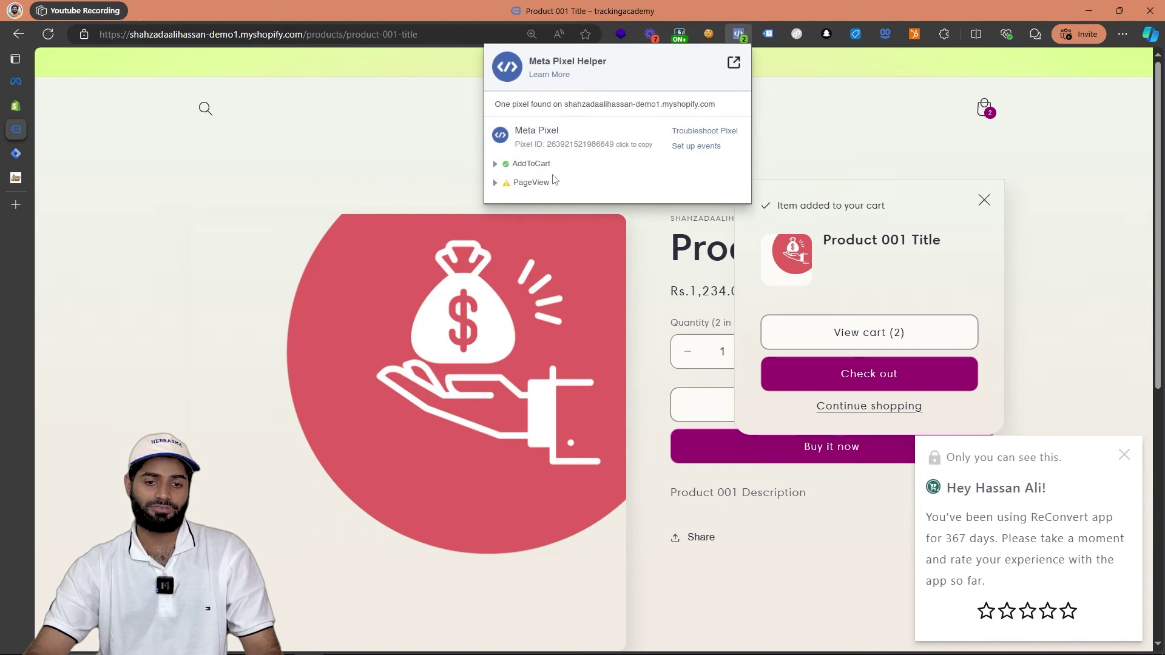
pyautogui.click(533, 169)
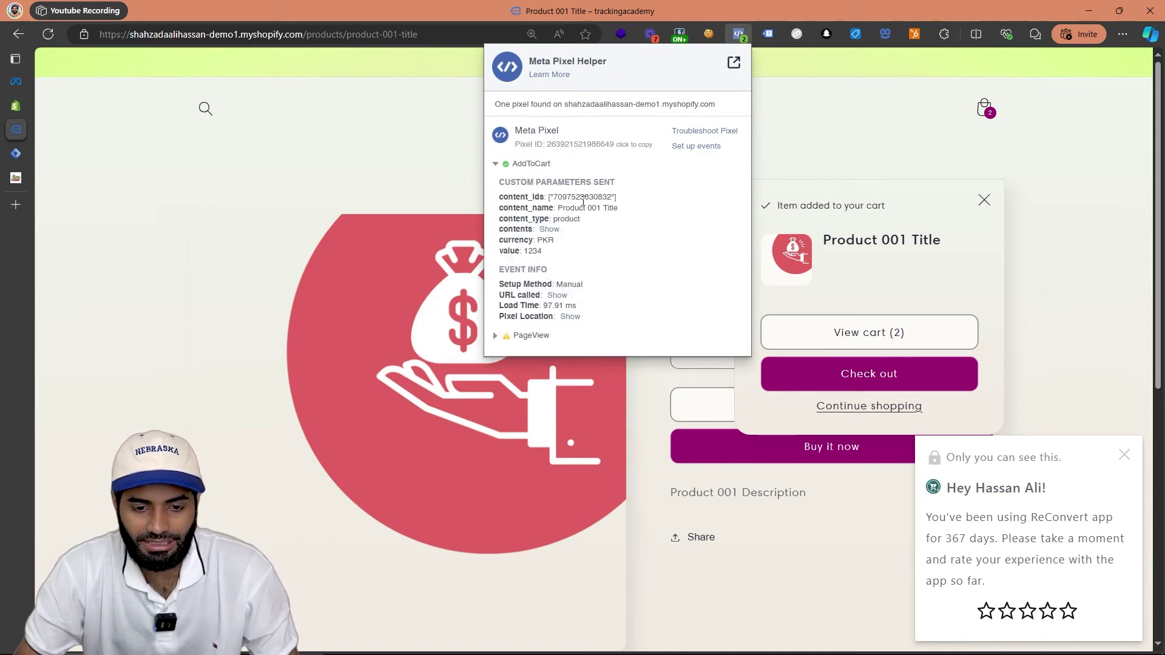
pyautogui.moveTo(617, 208); pyautogui.dragTo(618, 208)
pyautogui.click(549, 229)
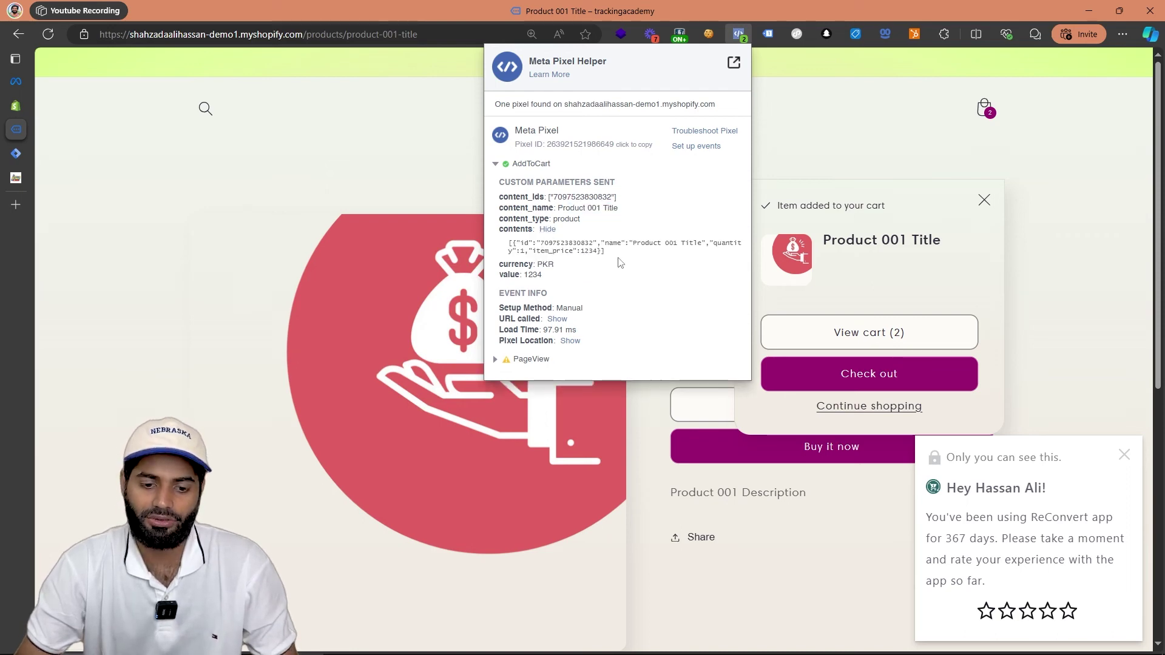
# Open the dataset's Test events in Meta Events Manager and launch the store URL in test mode.
pyautogui.click(9, 85)
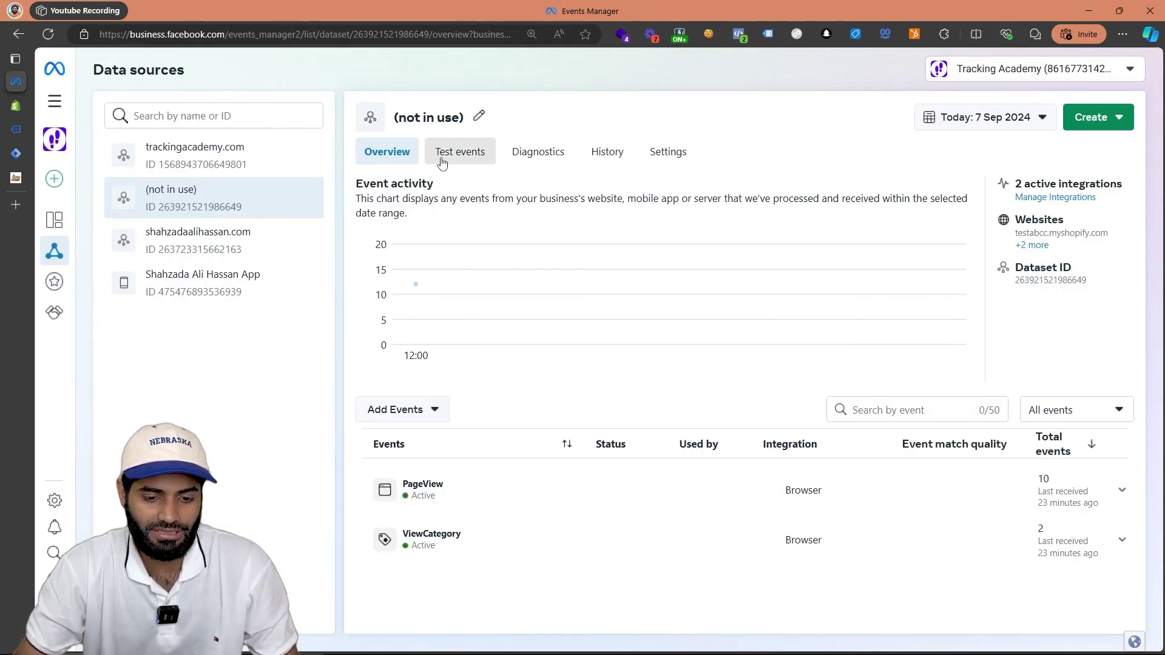
pyautogui.click(441, 162)
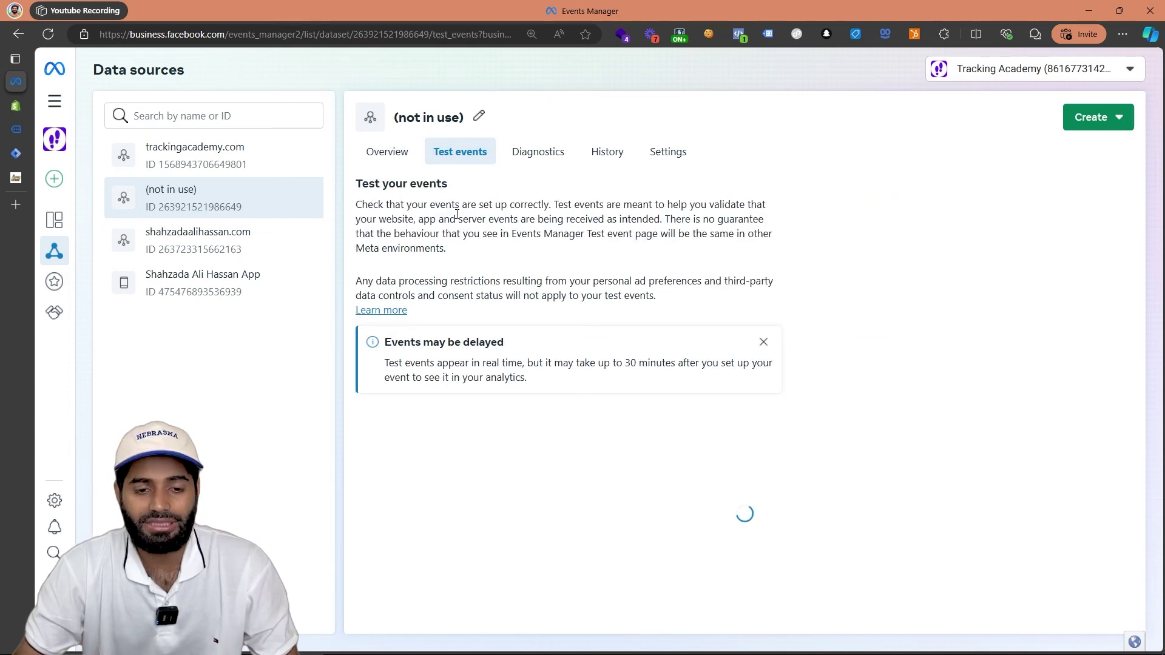
pyautogui.click(763, 341)
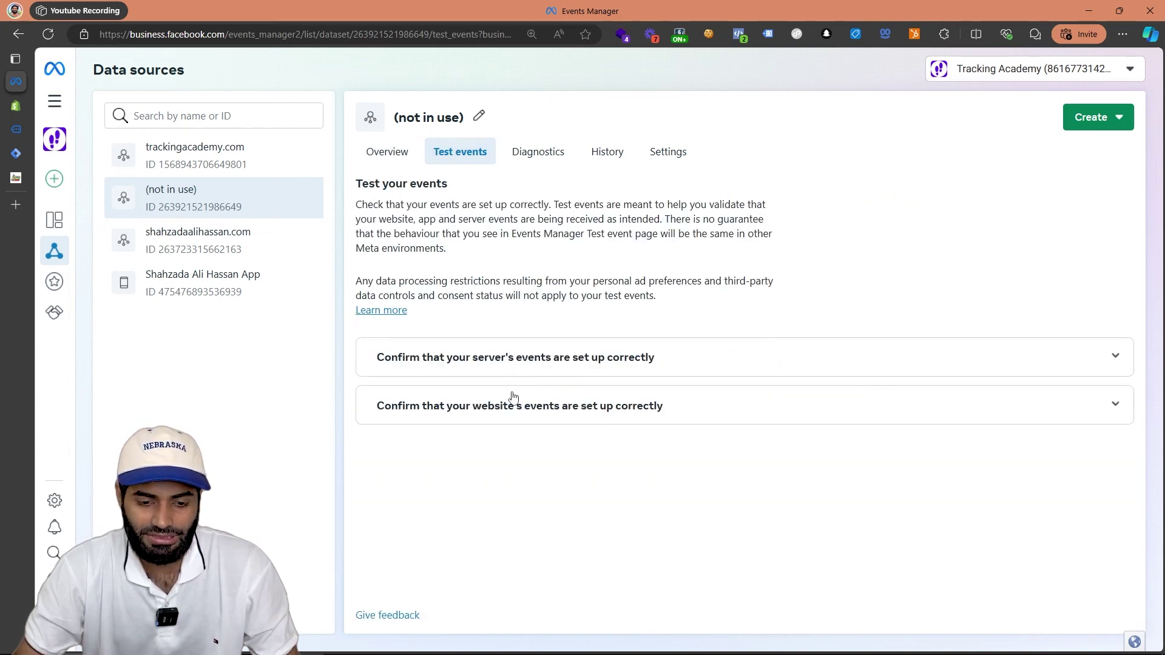
pyautogui.click(513, 396)
pyautogui.scroll(-1, 510, 403)
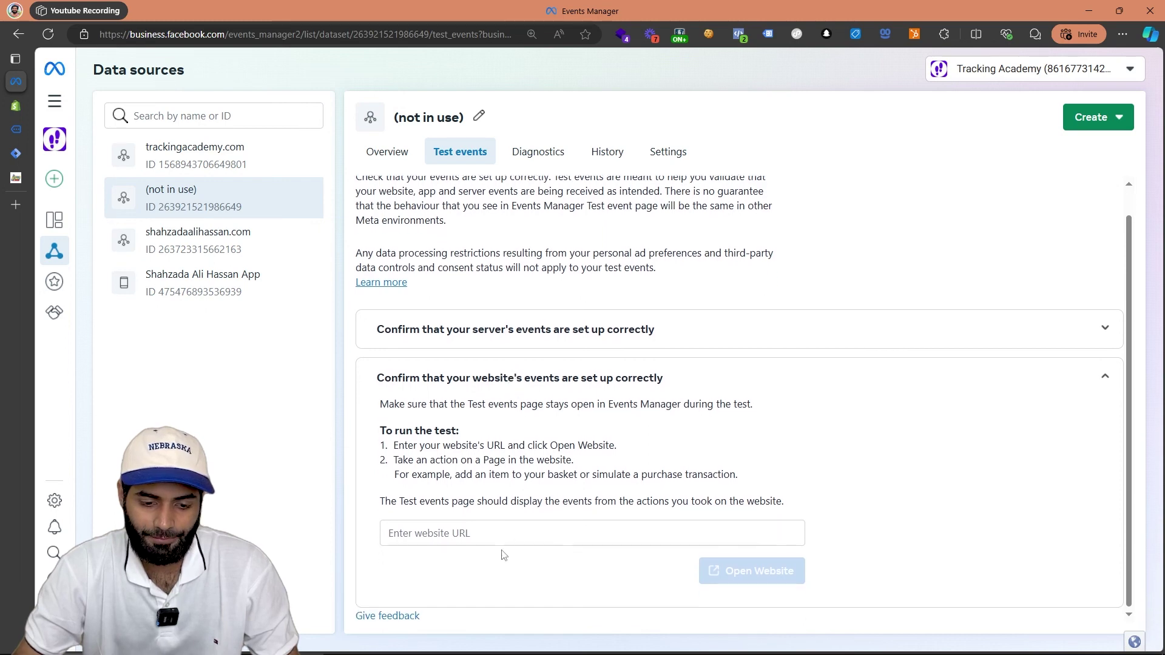
pyautogui.click(462, 527)
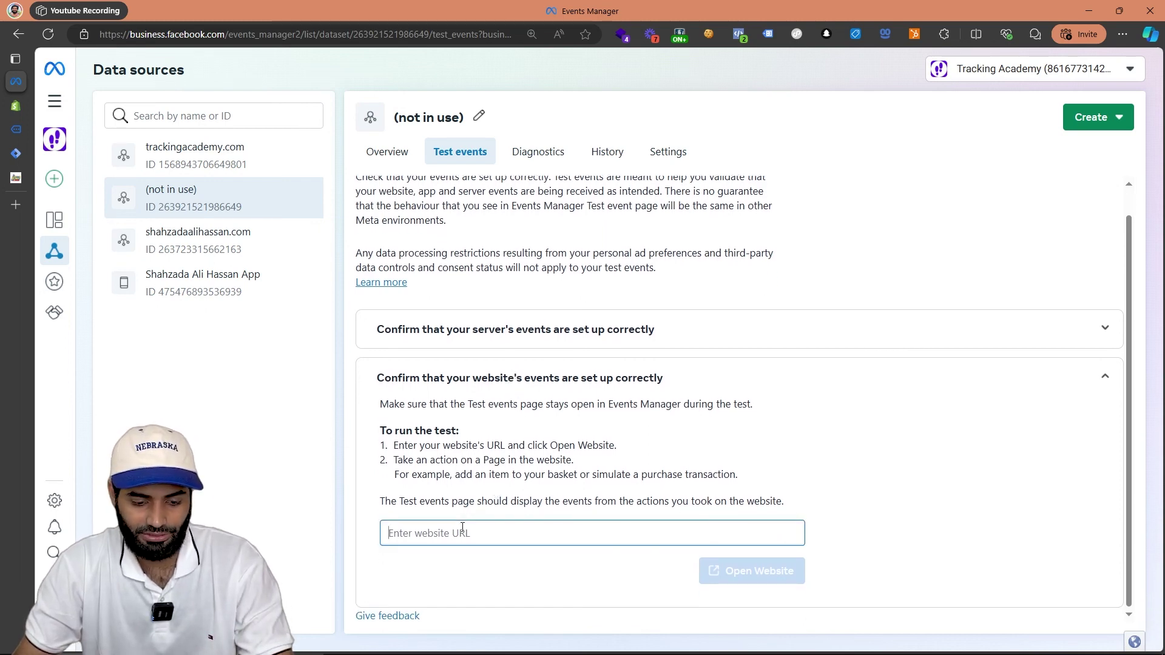
pyautogui.write('https://shahzadaalihassan-demo1.myshopify.com/products/product-001-title')
pyautogui.click(755, 574)
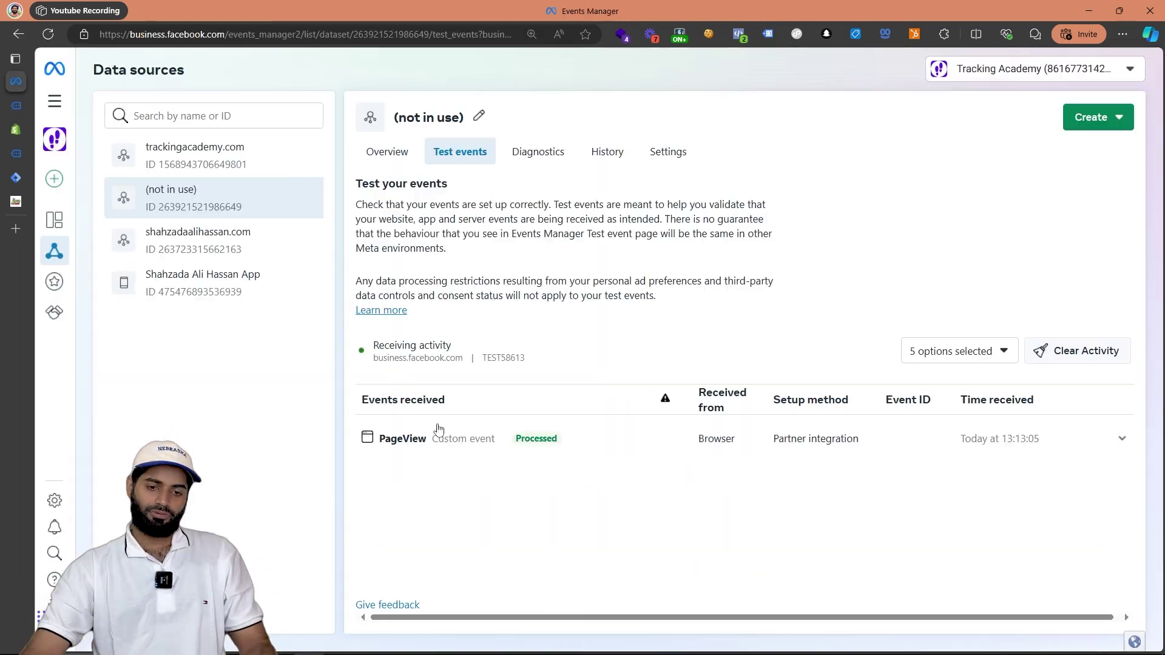
# Add Product 001 to the cart again and inspect the received Add to cart event's parameters.
pyautogui.click(37, 105)
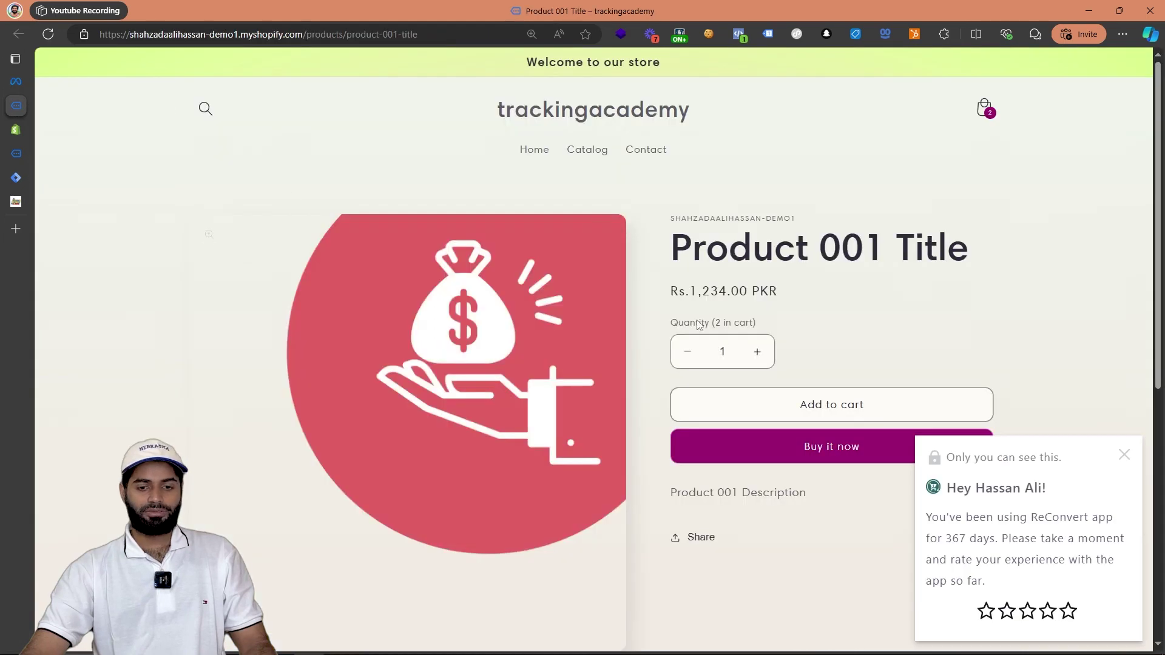
pyautogui.click(749, 399)
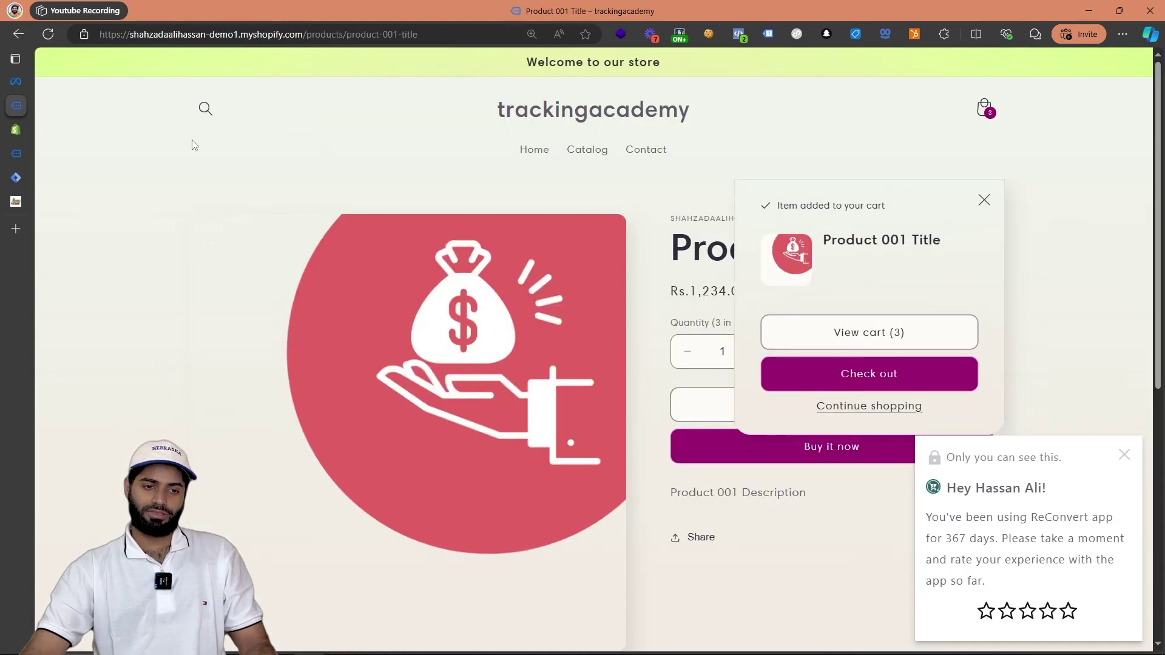
pyautogui.click(15, 81)
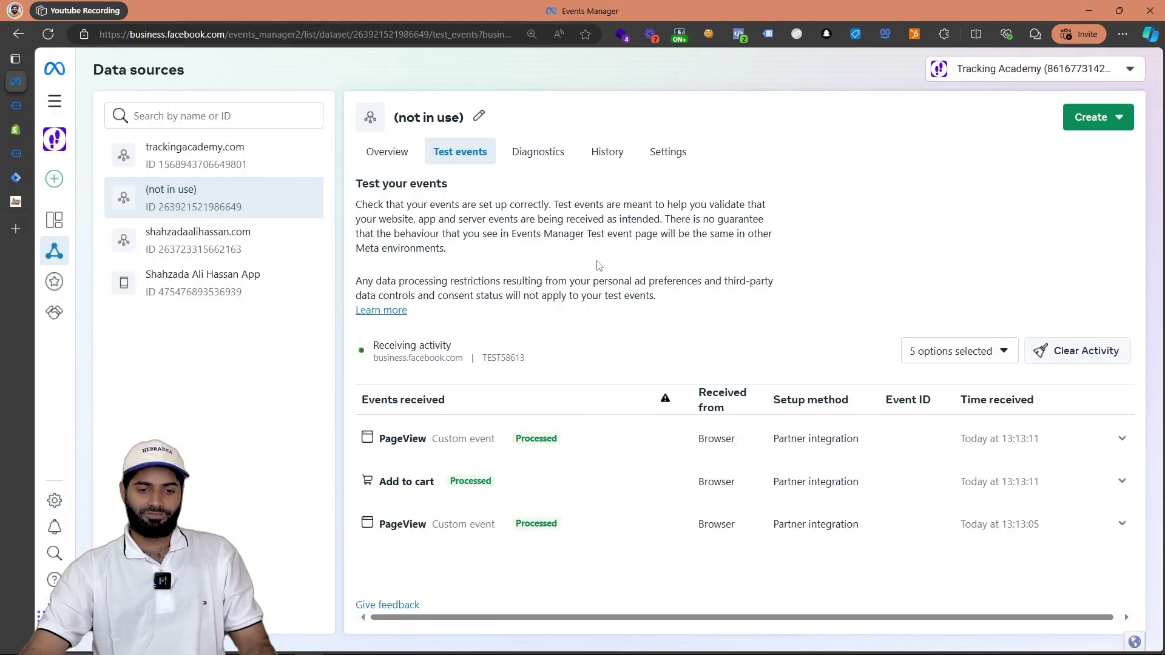
pyautogui.click(520, 480)
pyautogui.scroll(-2, 554, 455)
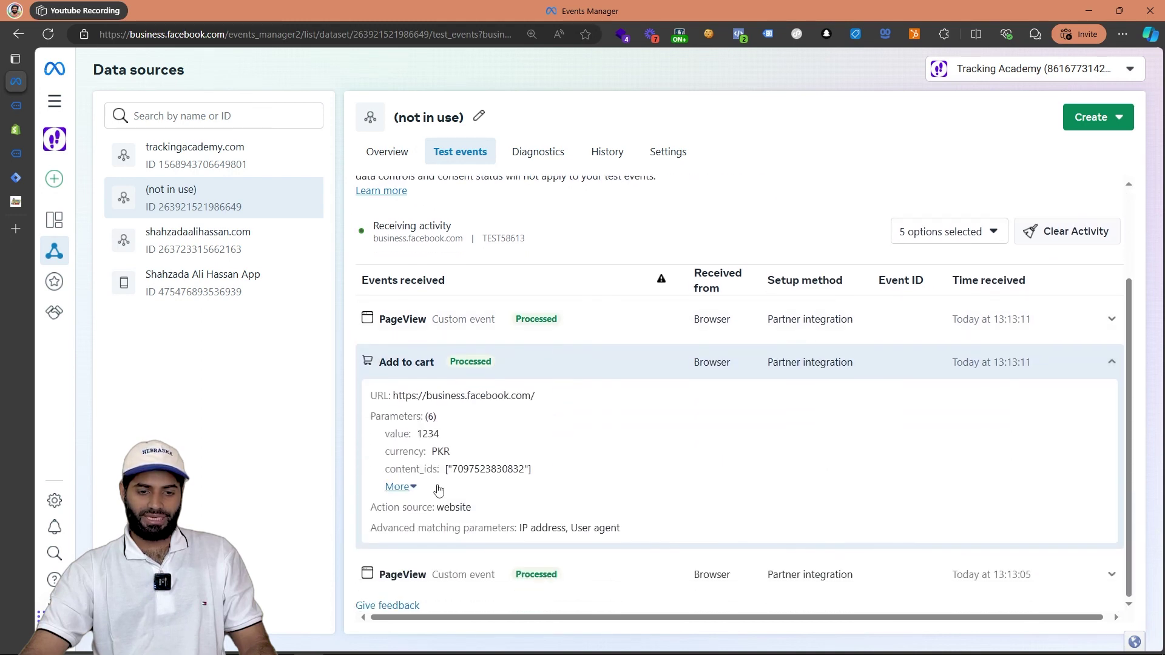
pyautogui.click(398, 487)
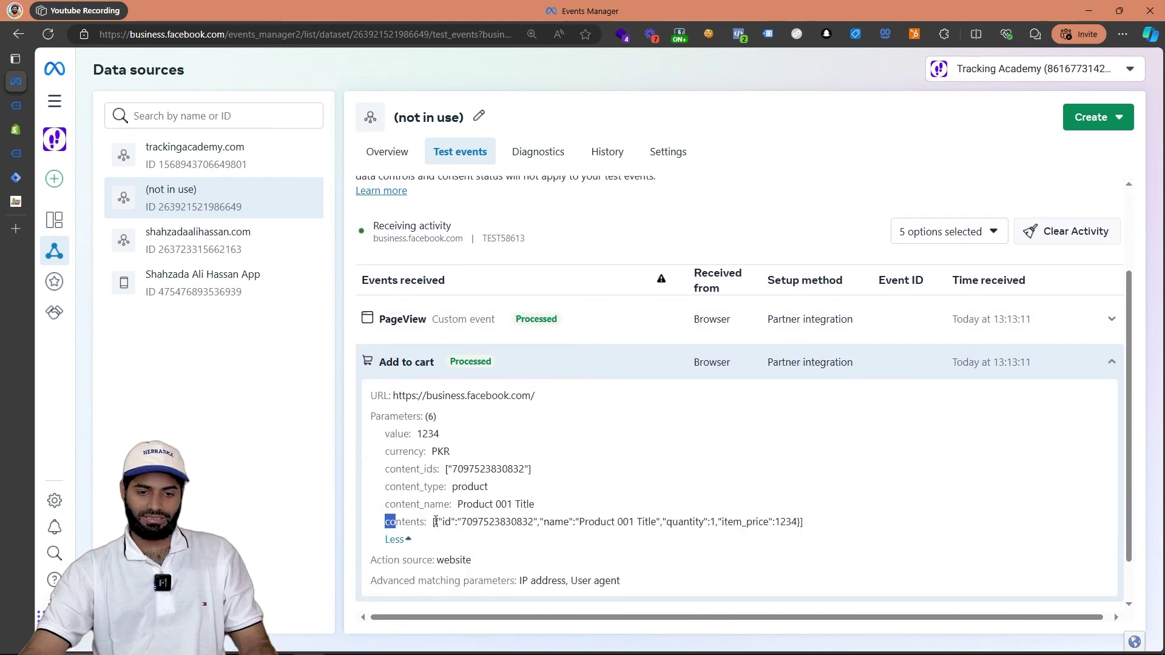
pyautogui.moveTo(435, 522); pyautogui.dragTo(802, 520)
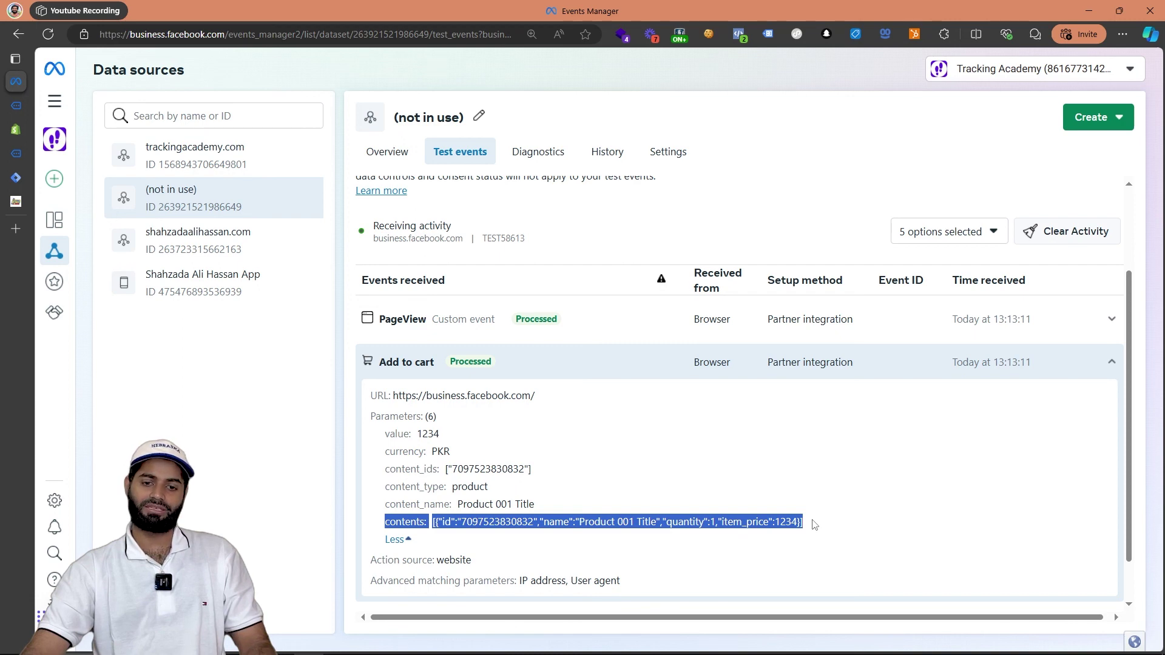